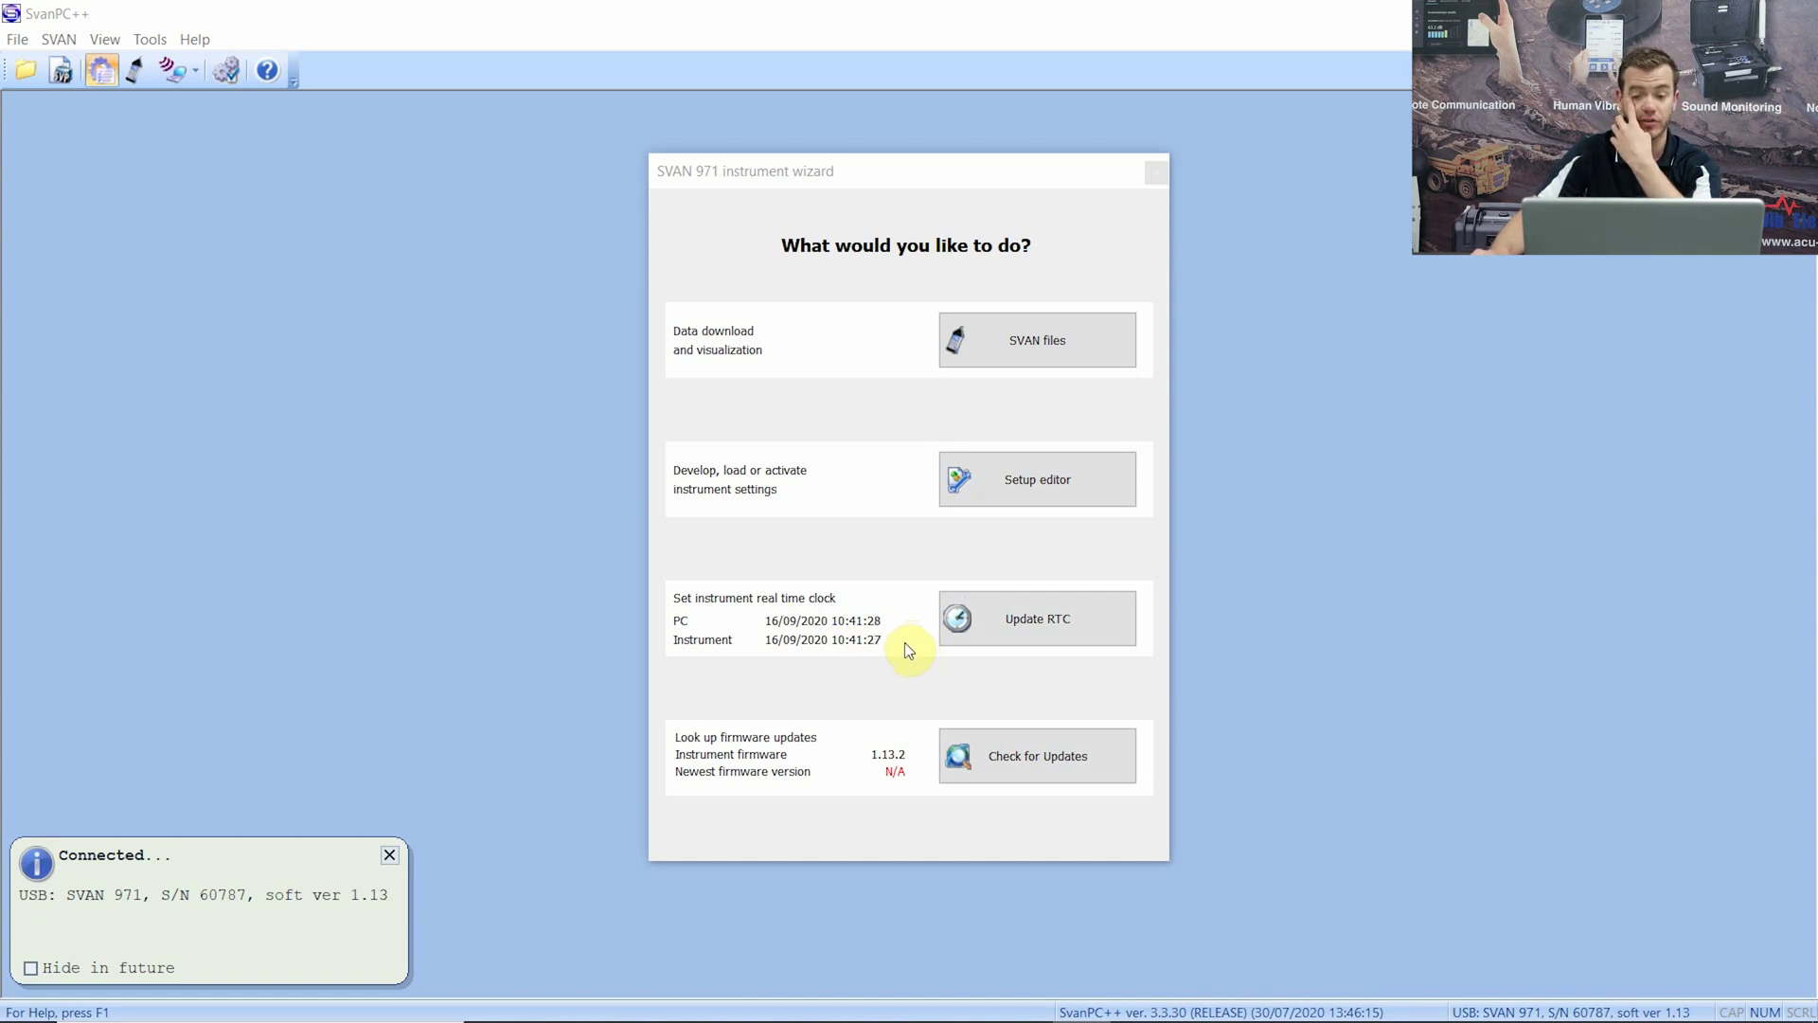
- Open the connected instrument's settings in the setup editor and save them to the Desktop as 971Audio
{"action": "left_click", "coordinate": [1021, 483]}
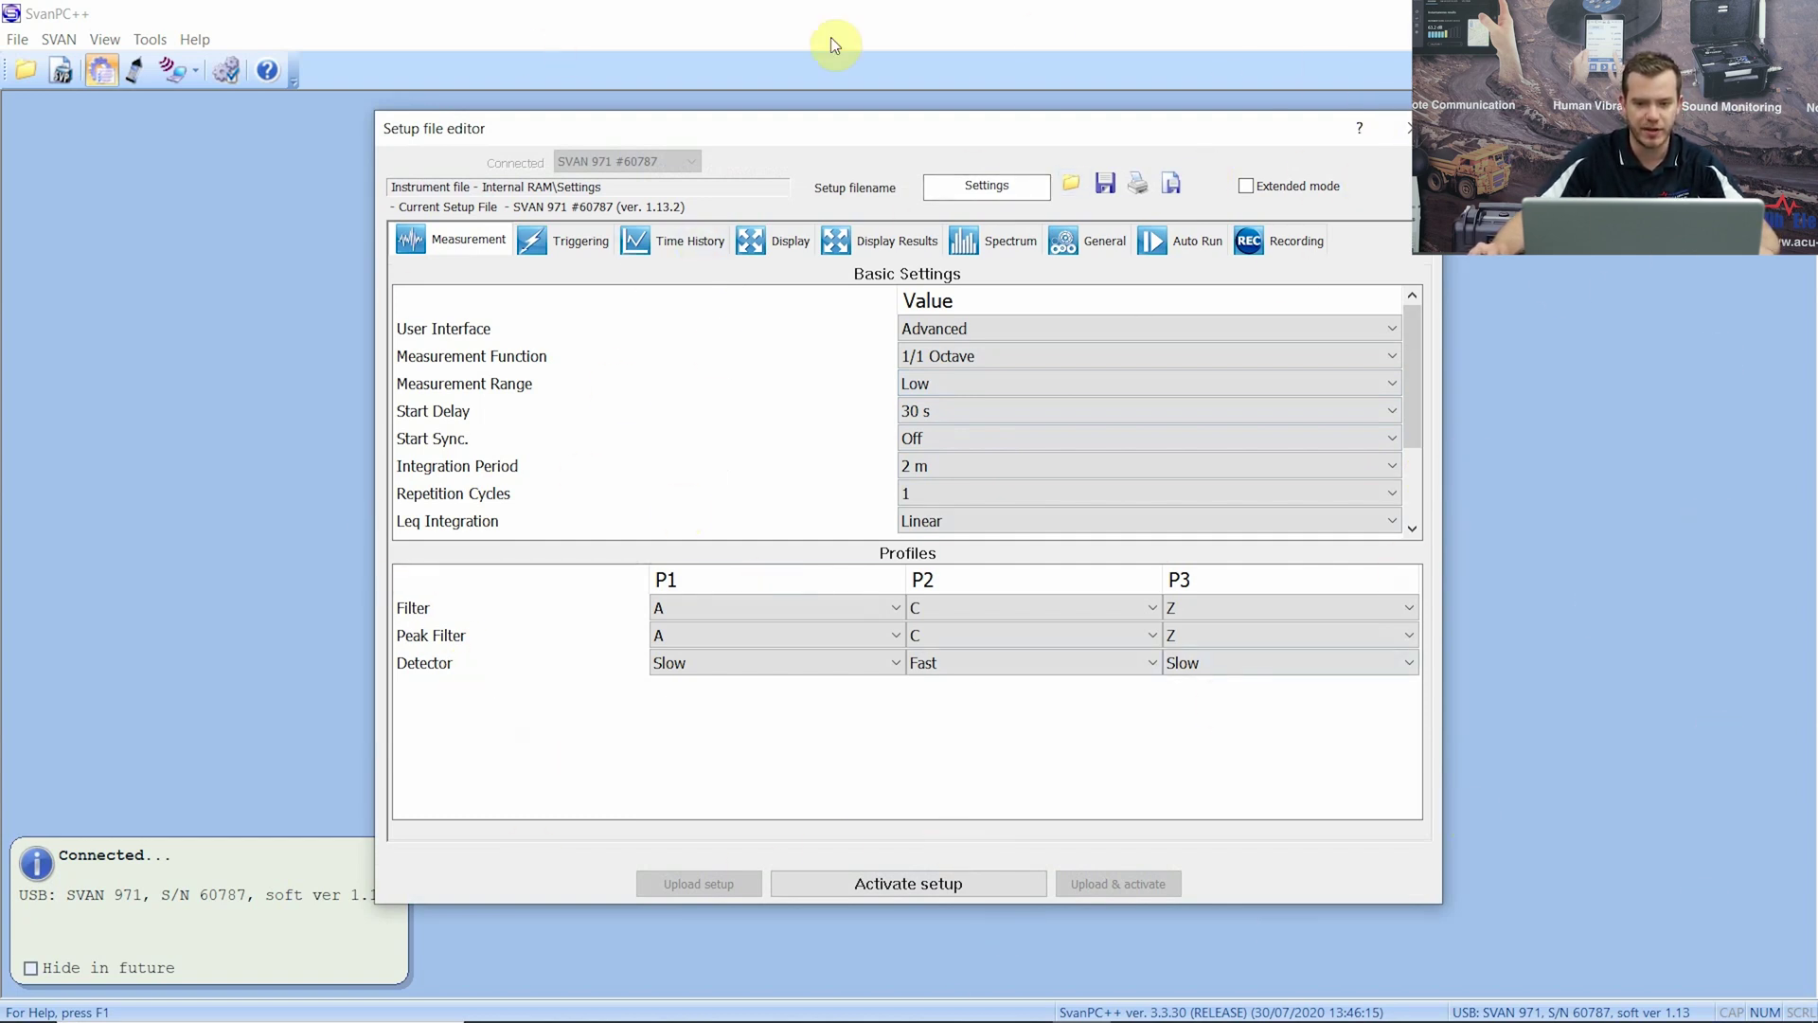
{"action": "left_click", "coordinate": [1106, 185]}
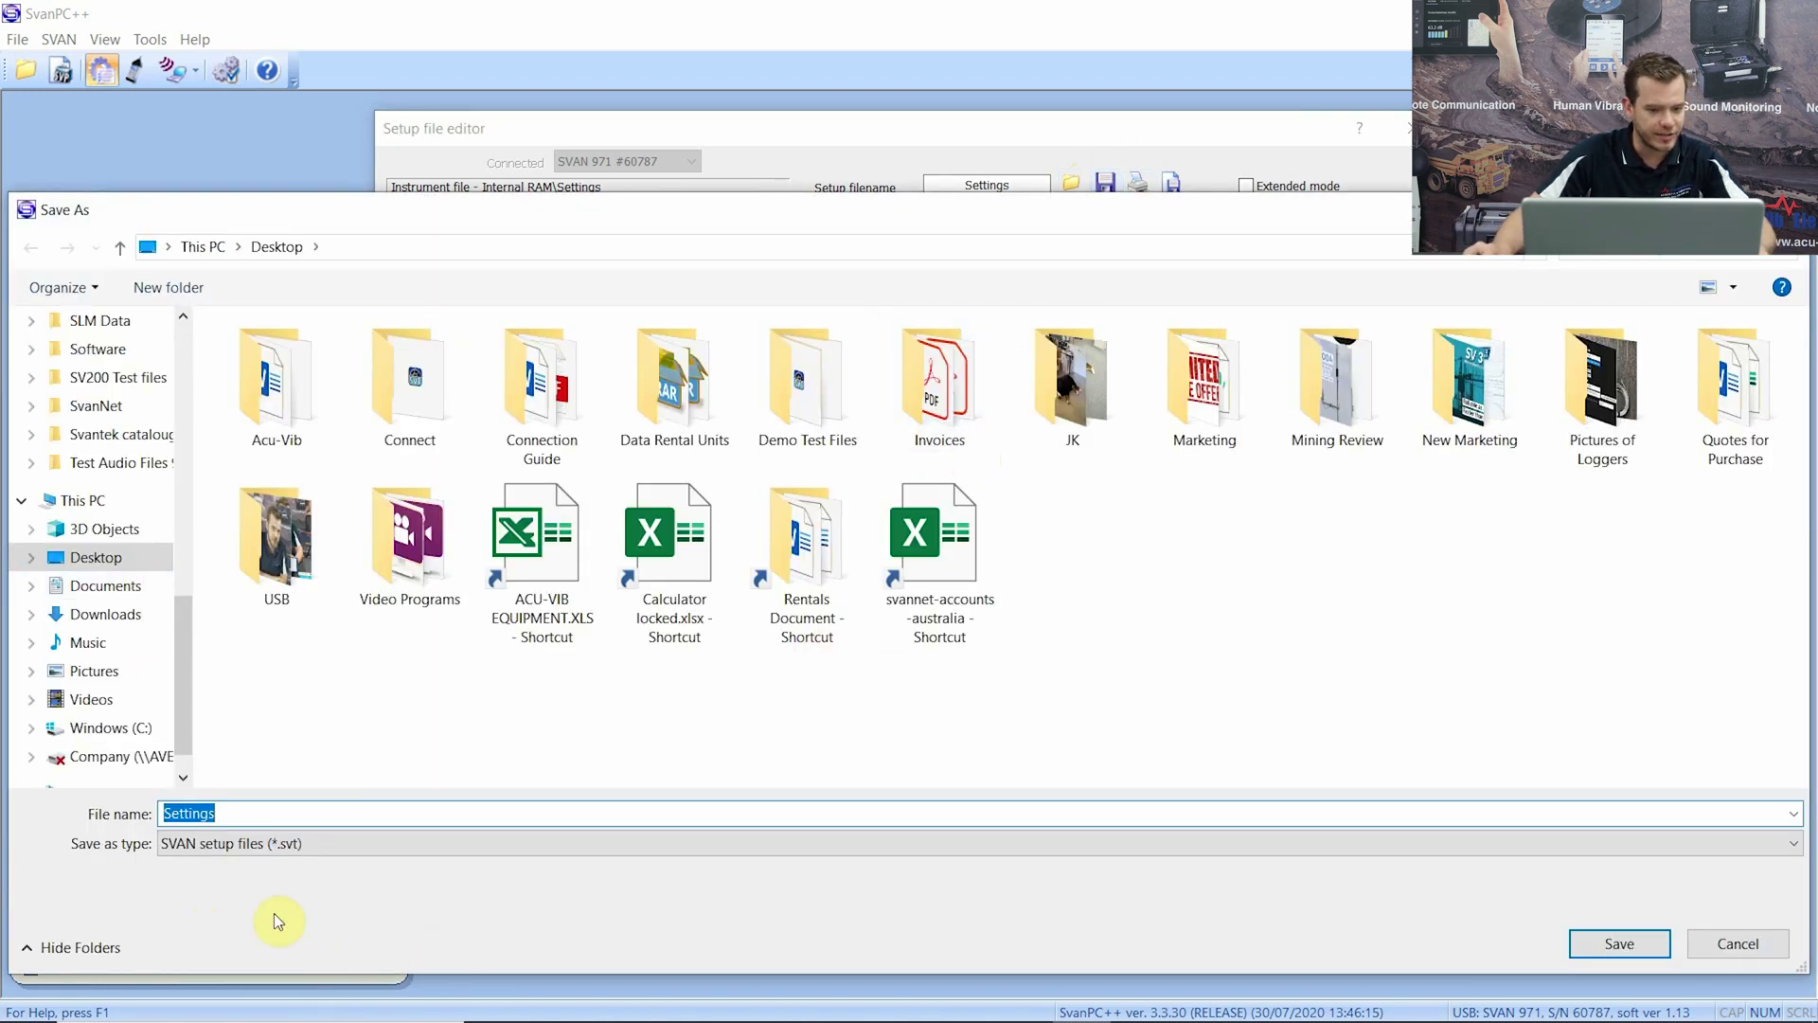
{"action": "type", "text": "971Audio"}
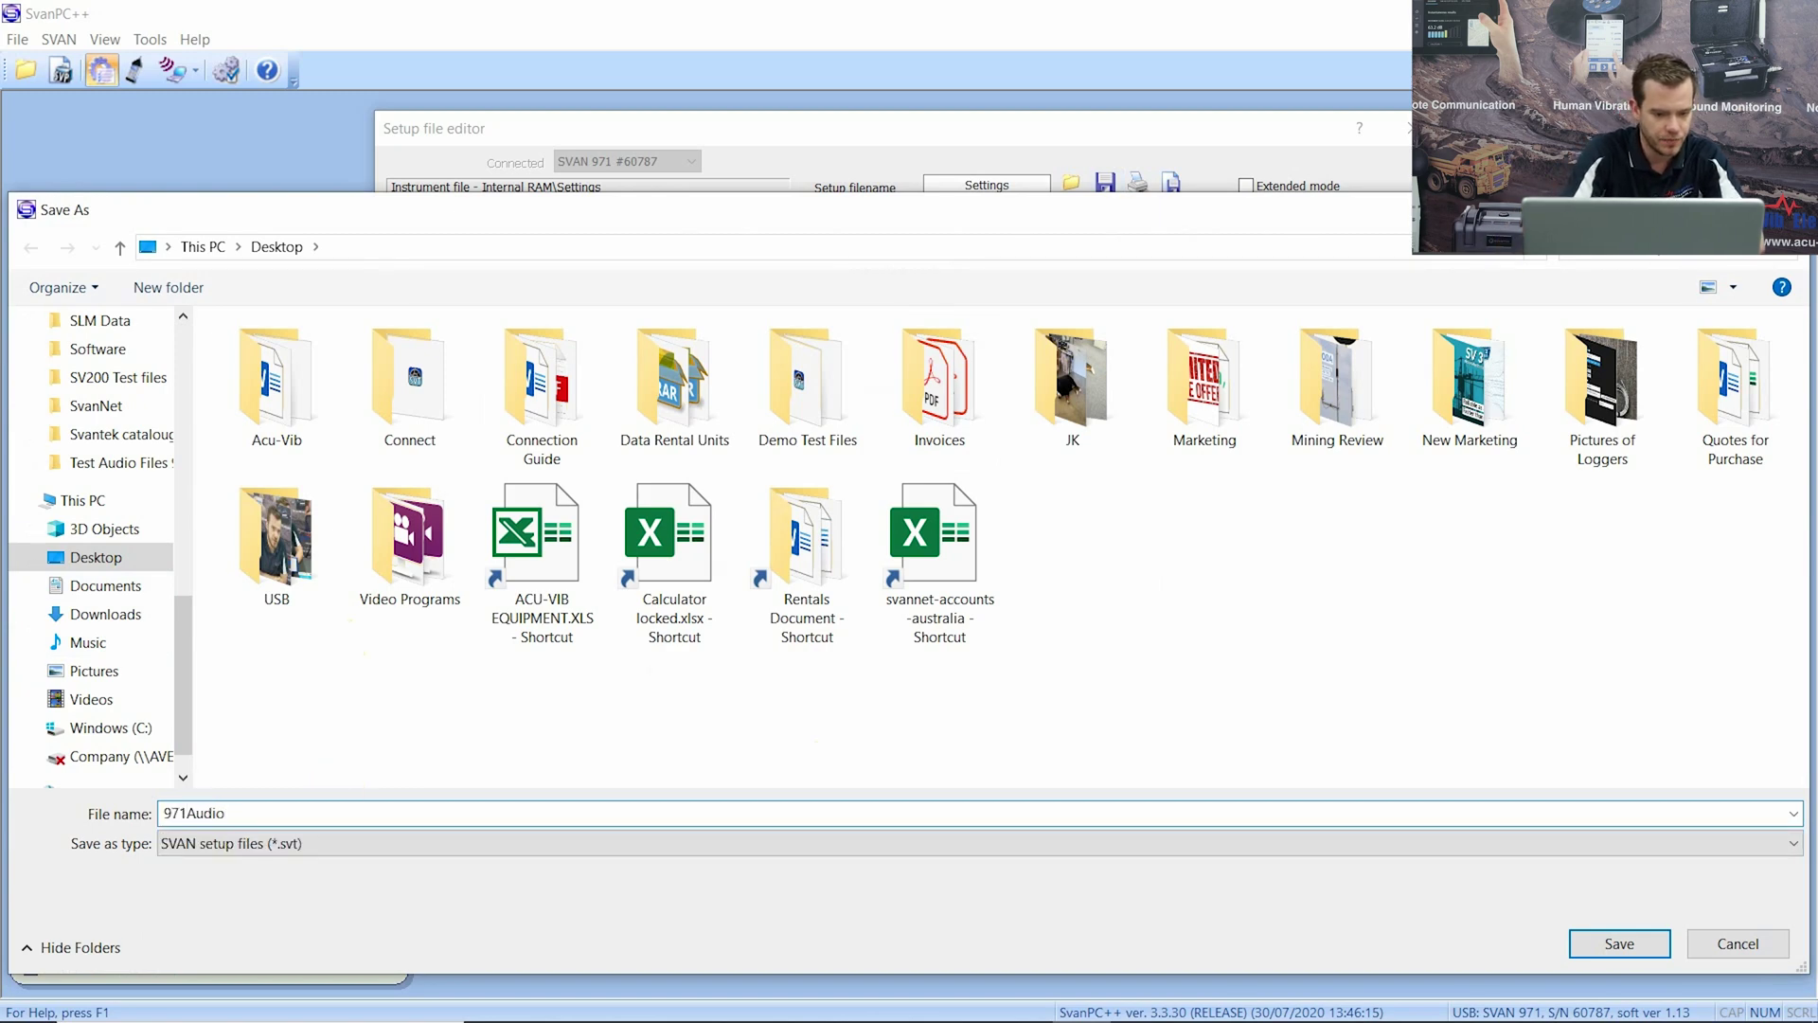
{"action": "key", "text": "Return"}
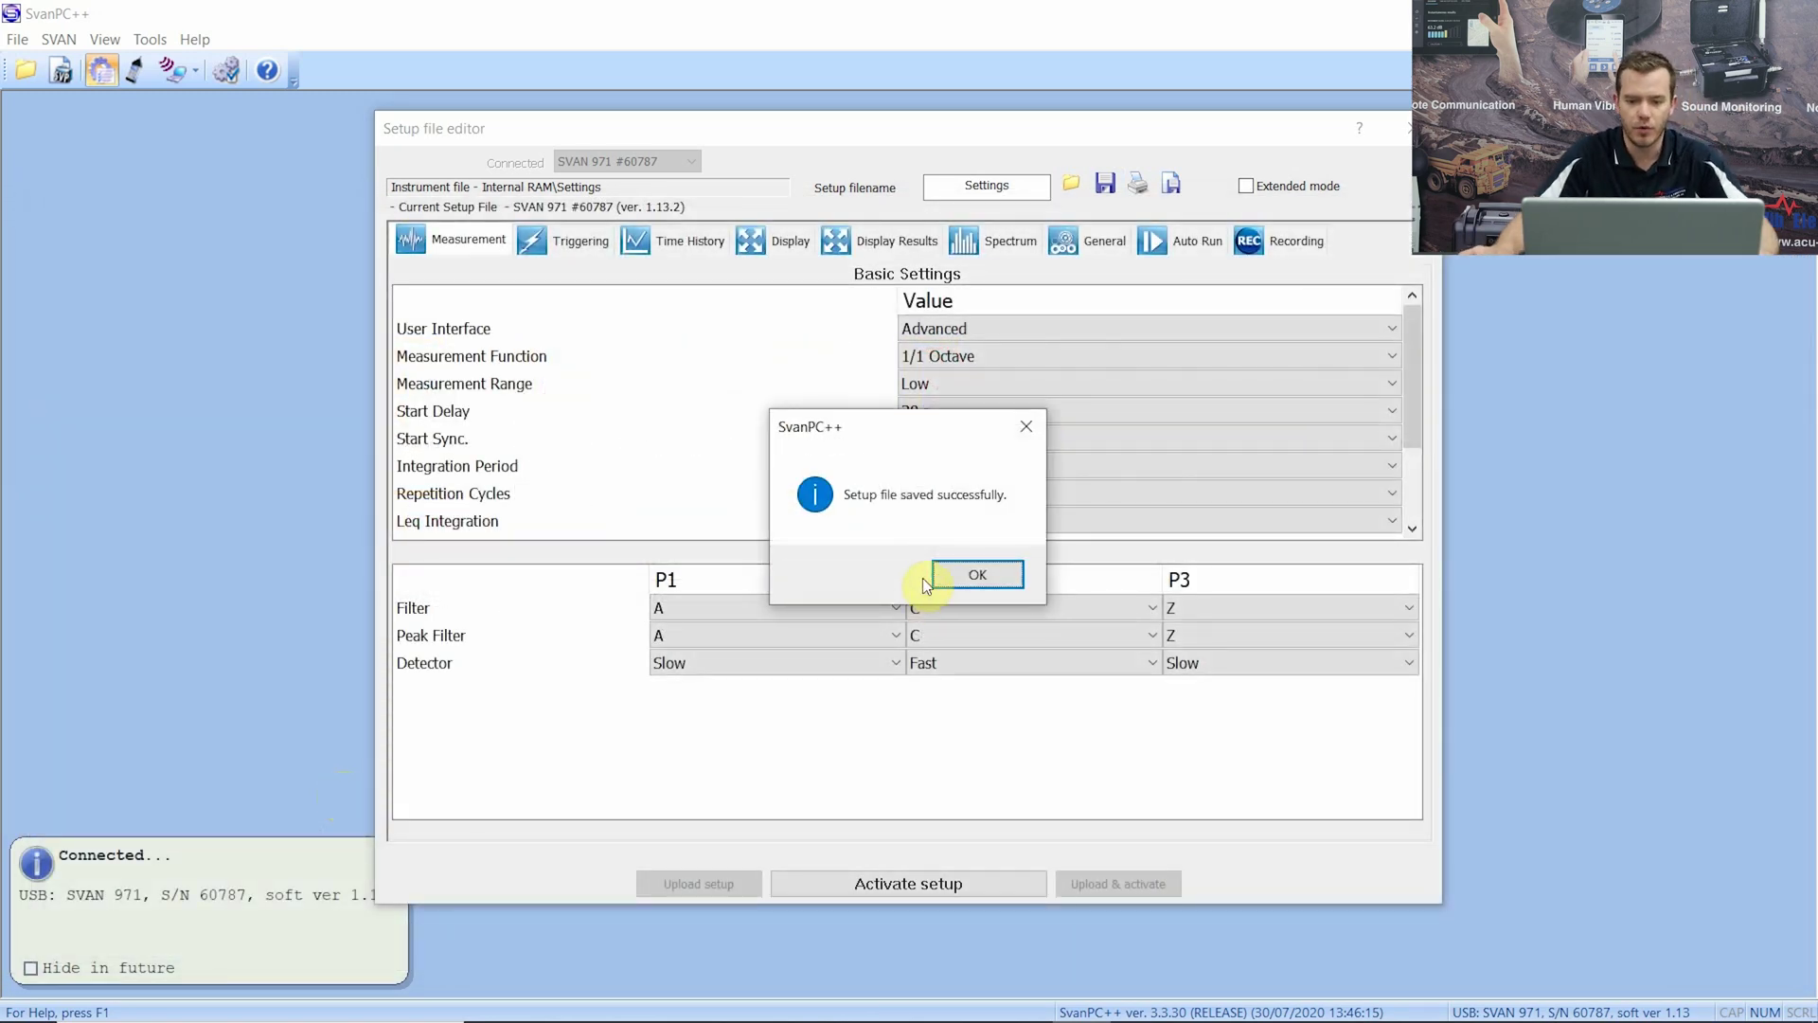
{"action": "left_click", "coordinate": [993, 575]}
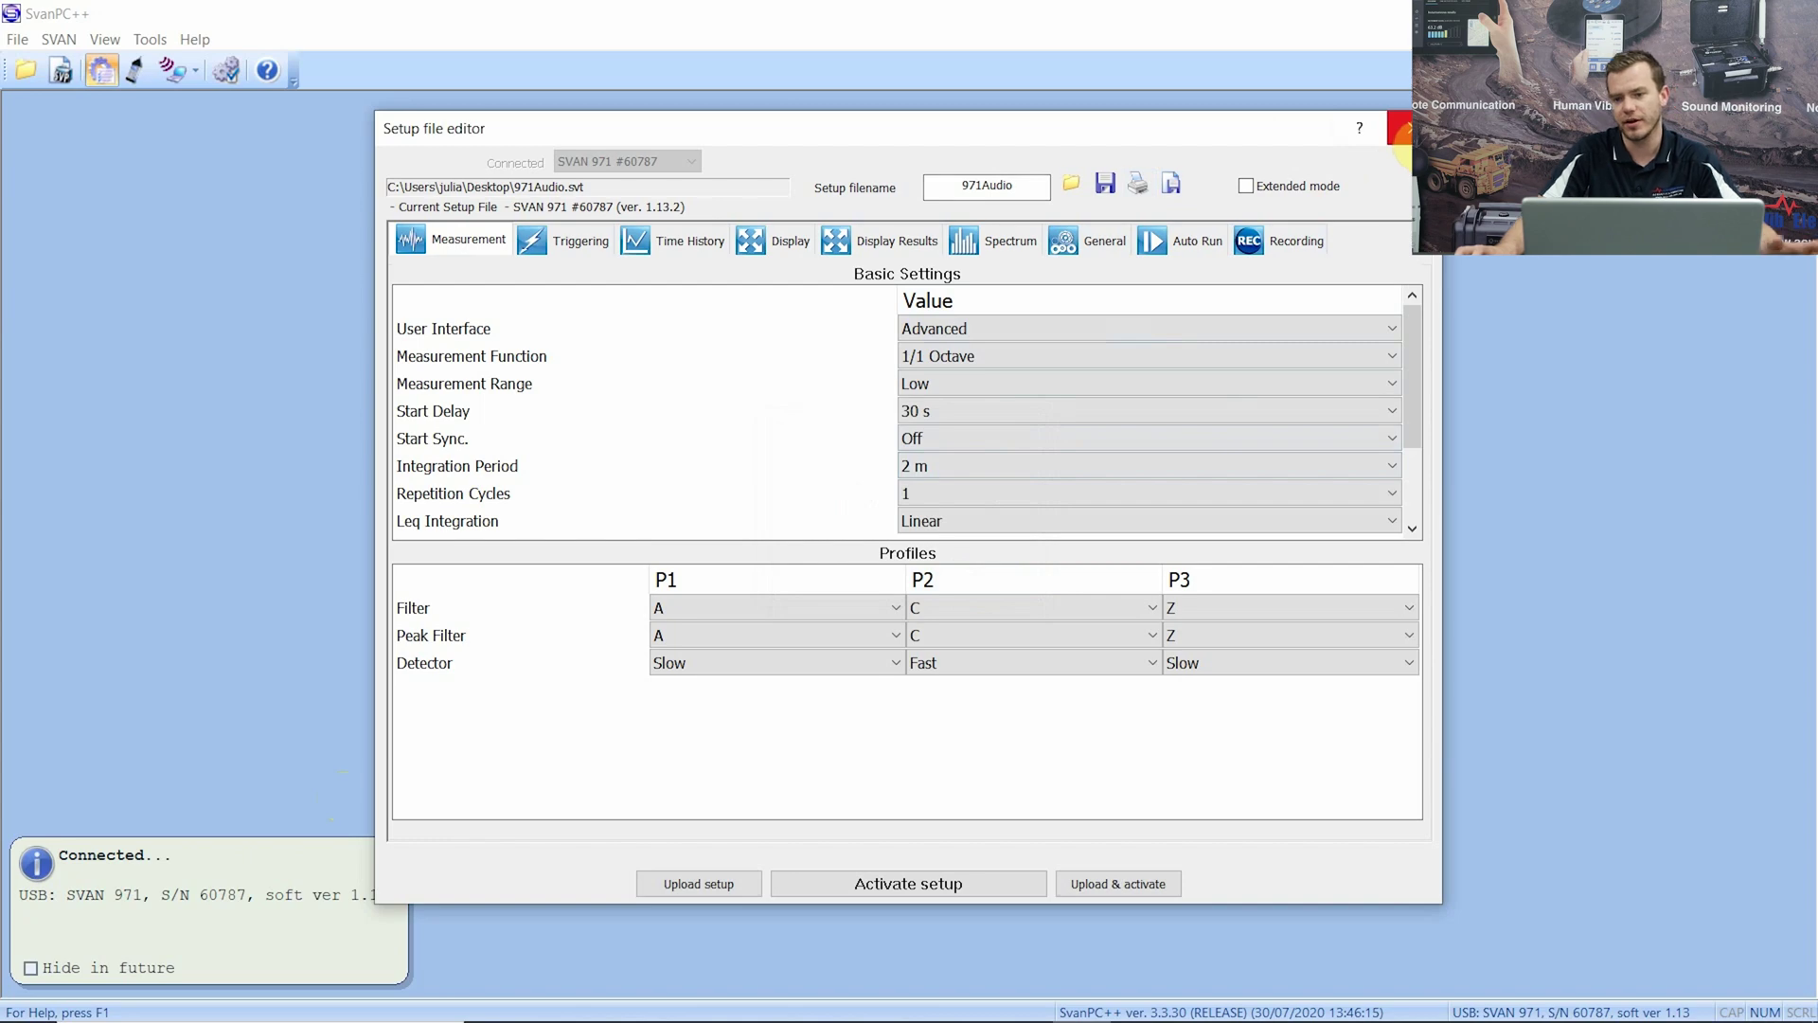
{"action": "left_click", "coordinate": [1401, 129]}
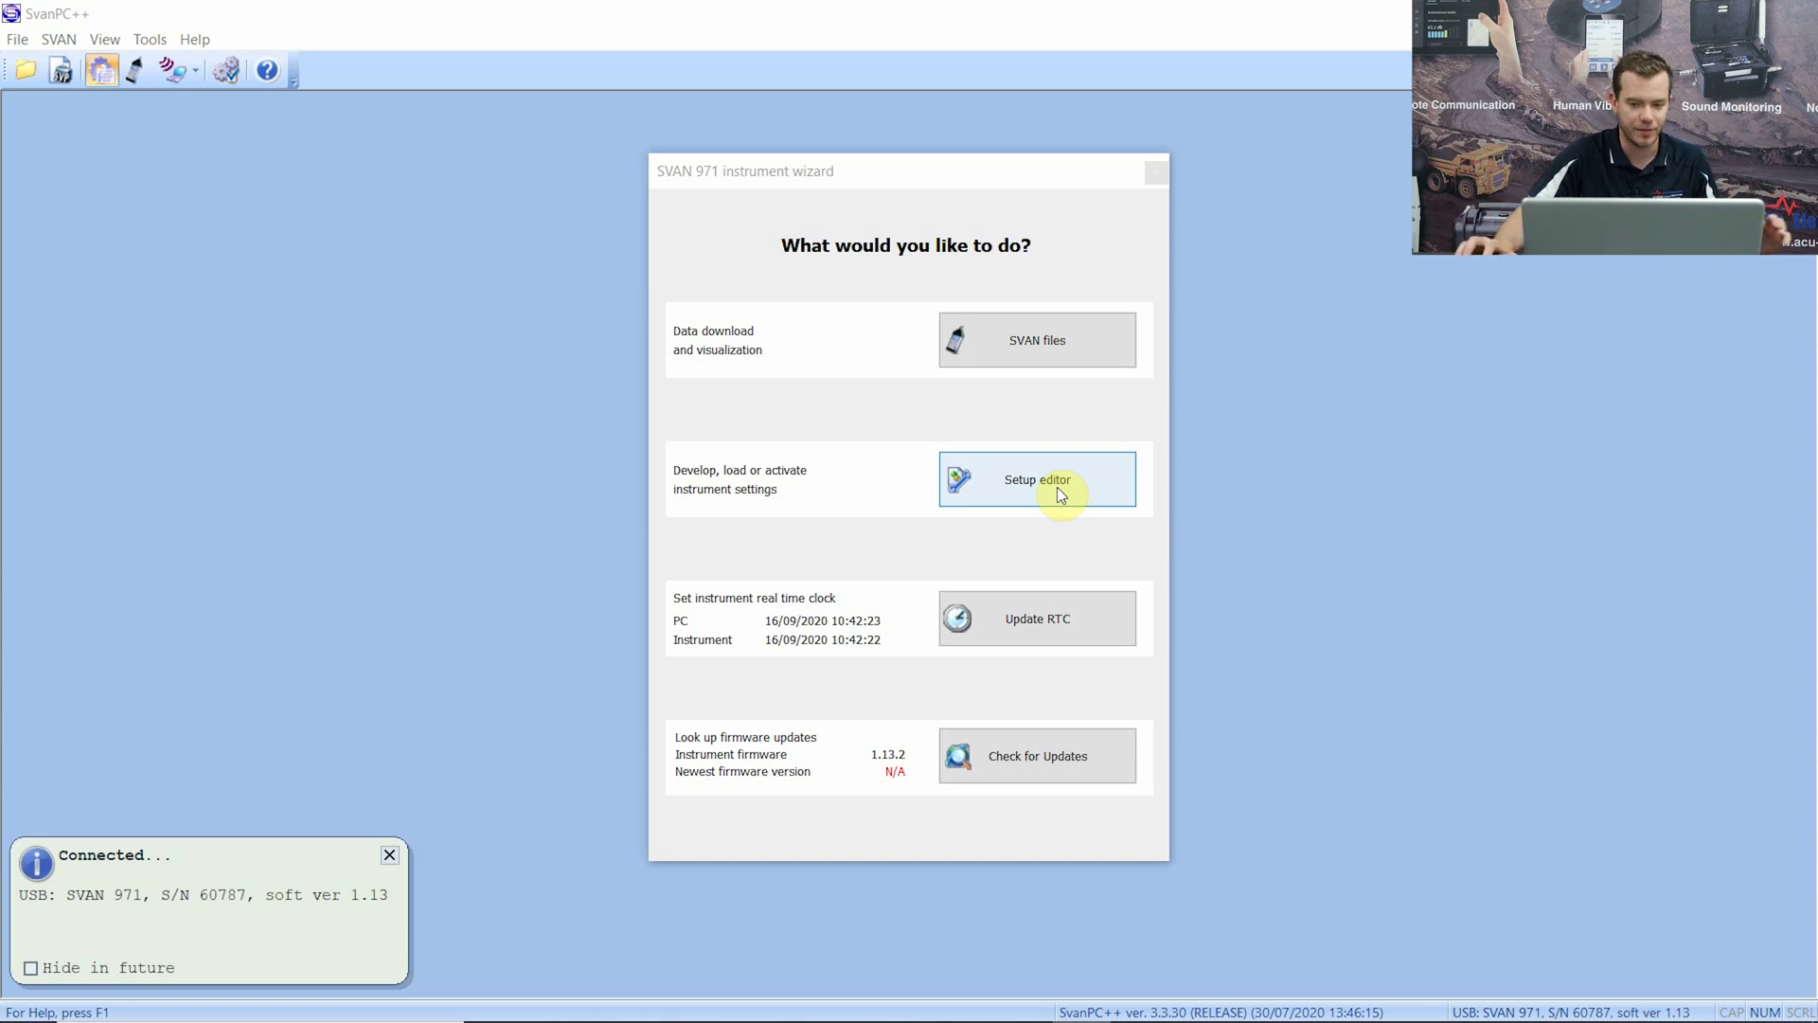
- Load the 971Audio setup file from the Desktop into the setup editor and activate it on the instrument
{"action": "left_click", "coordinate": [1057, 487]}
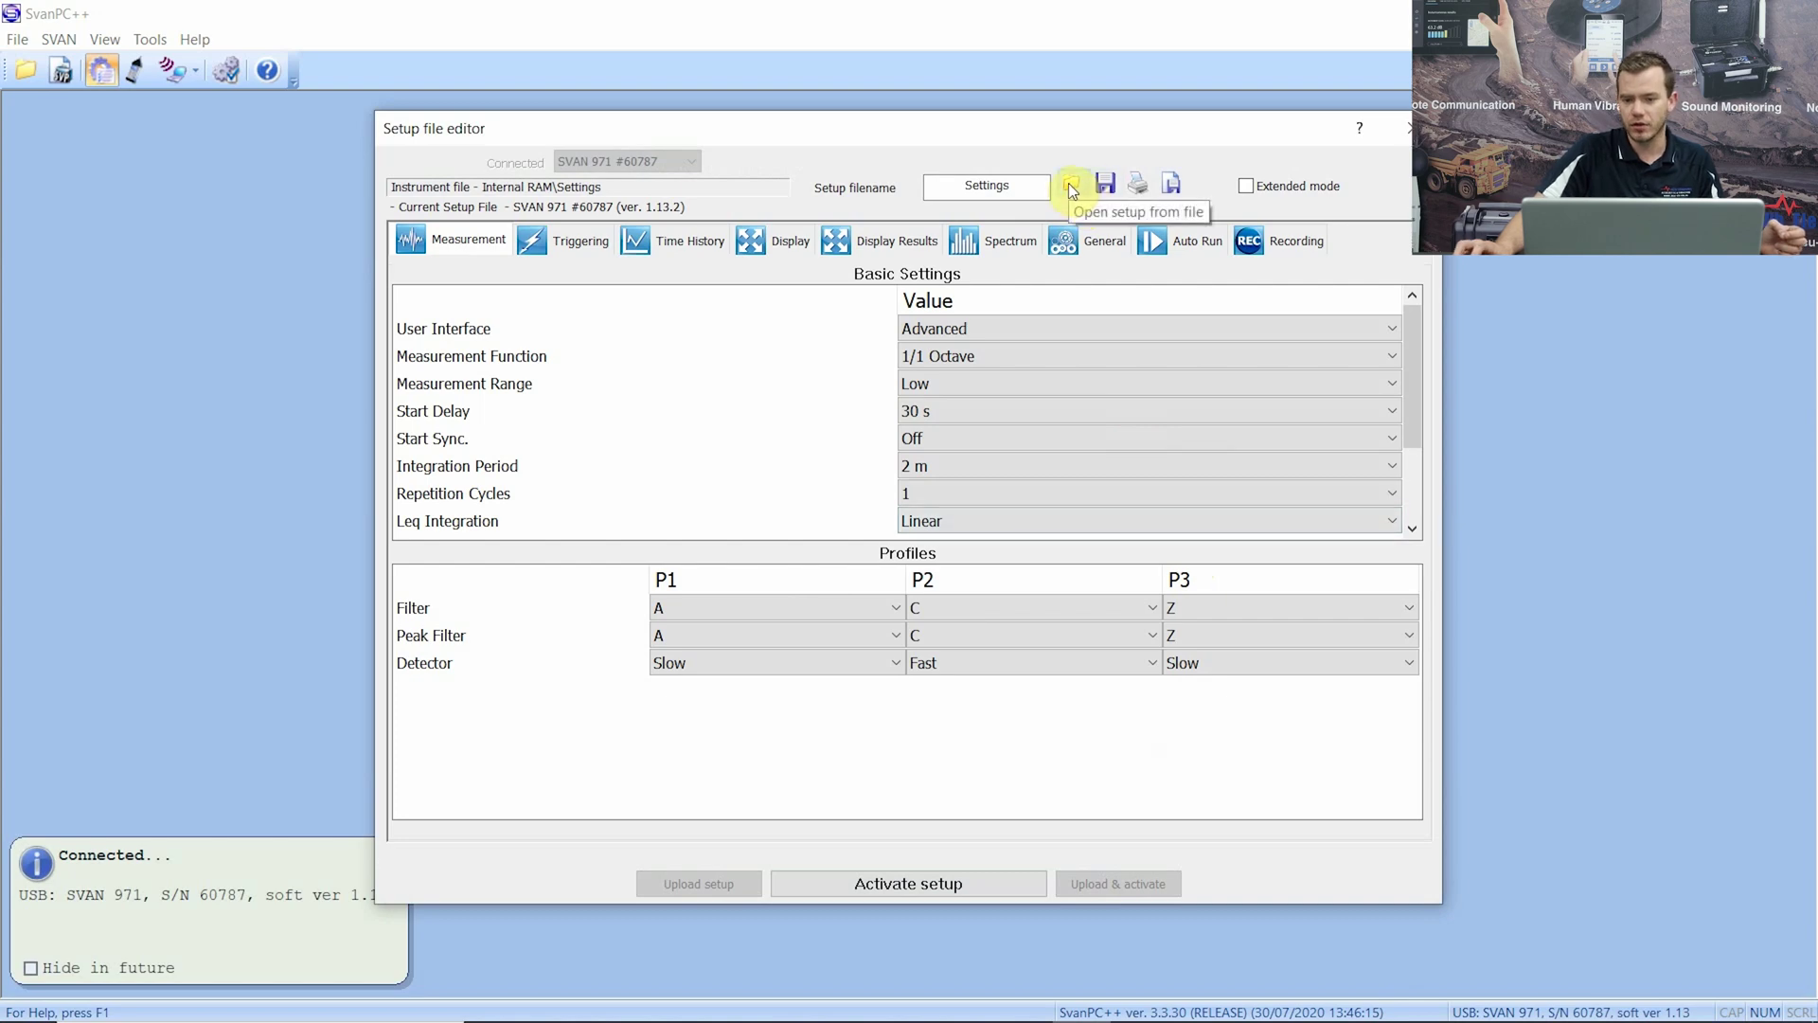
{"action": "left_click", "coordinate": [1071, 189]}
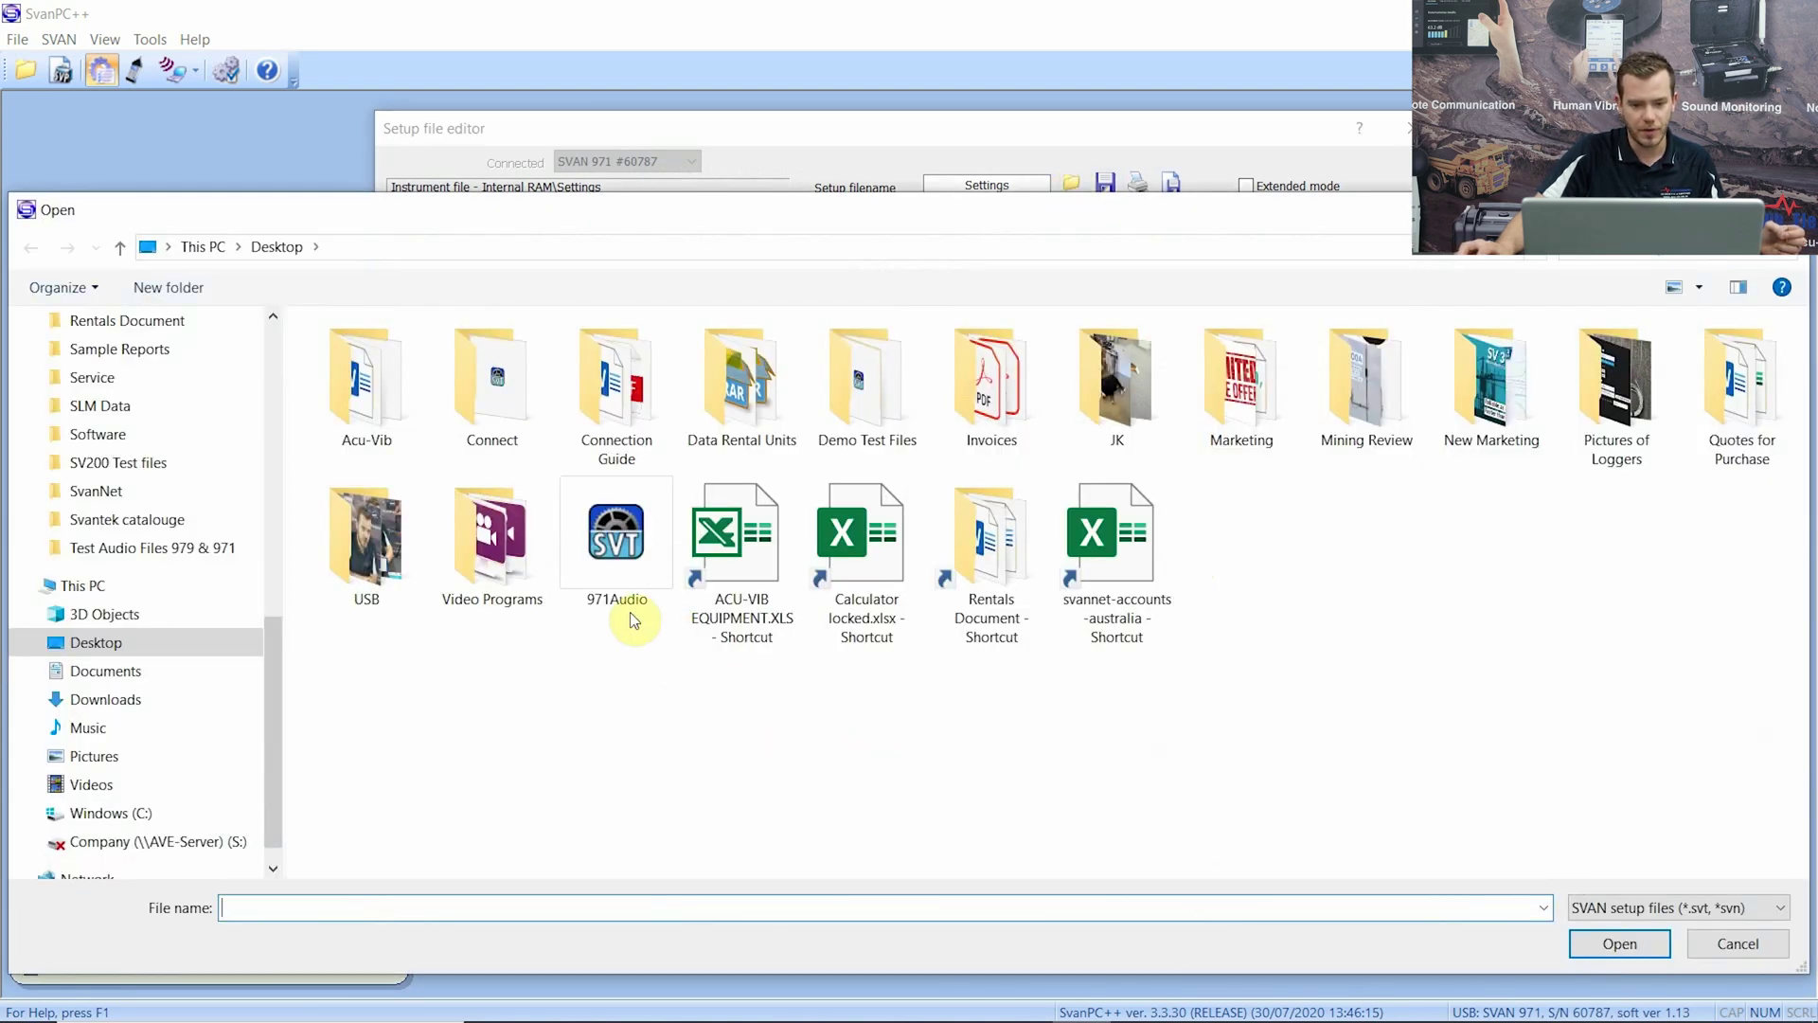
{"action": "left_click", "coordinate": [609, 542]}
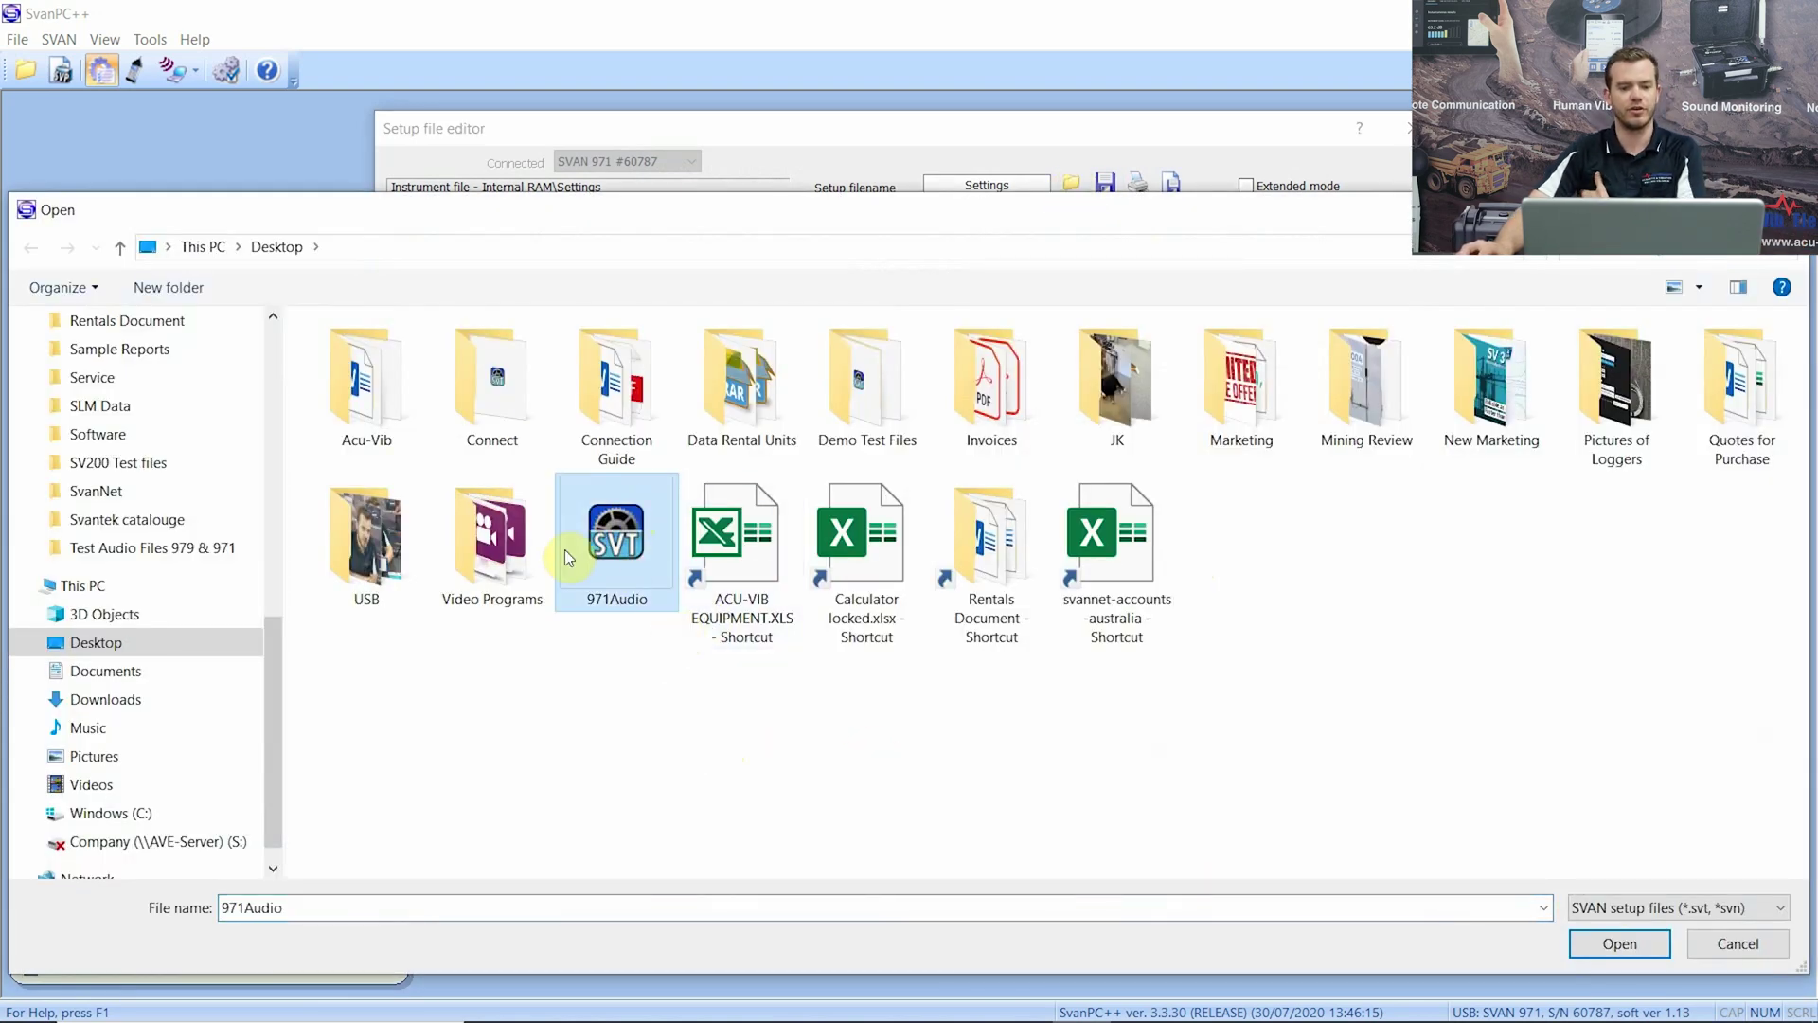
{"action": "left_click", "coordinate": [1620, 943]}
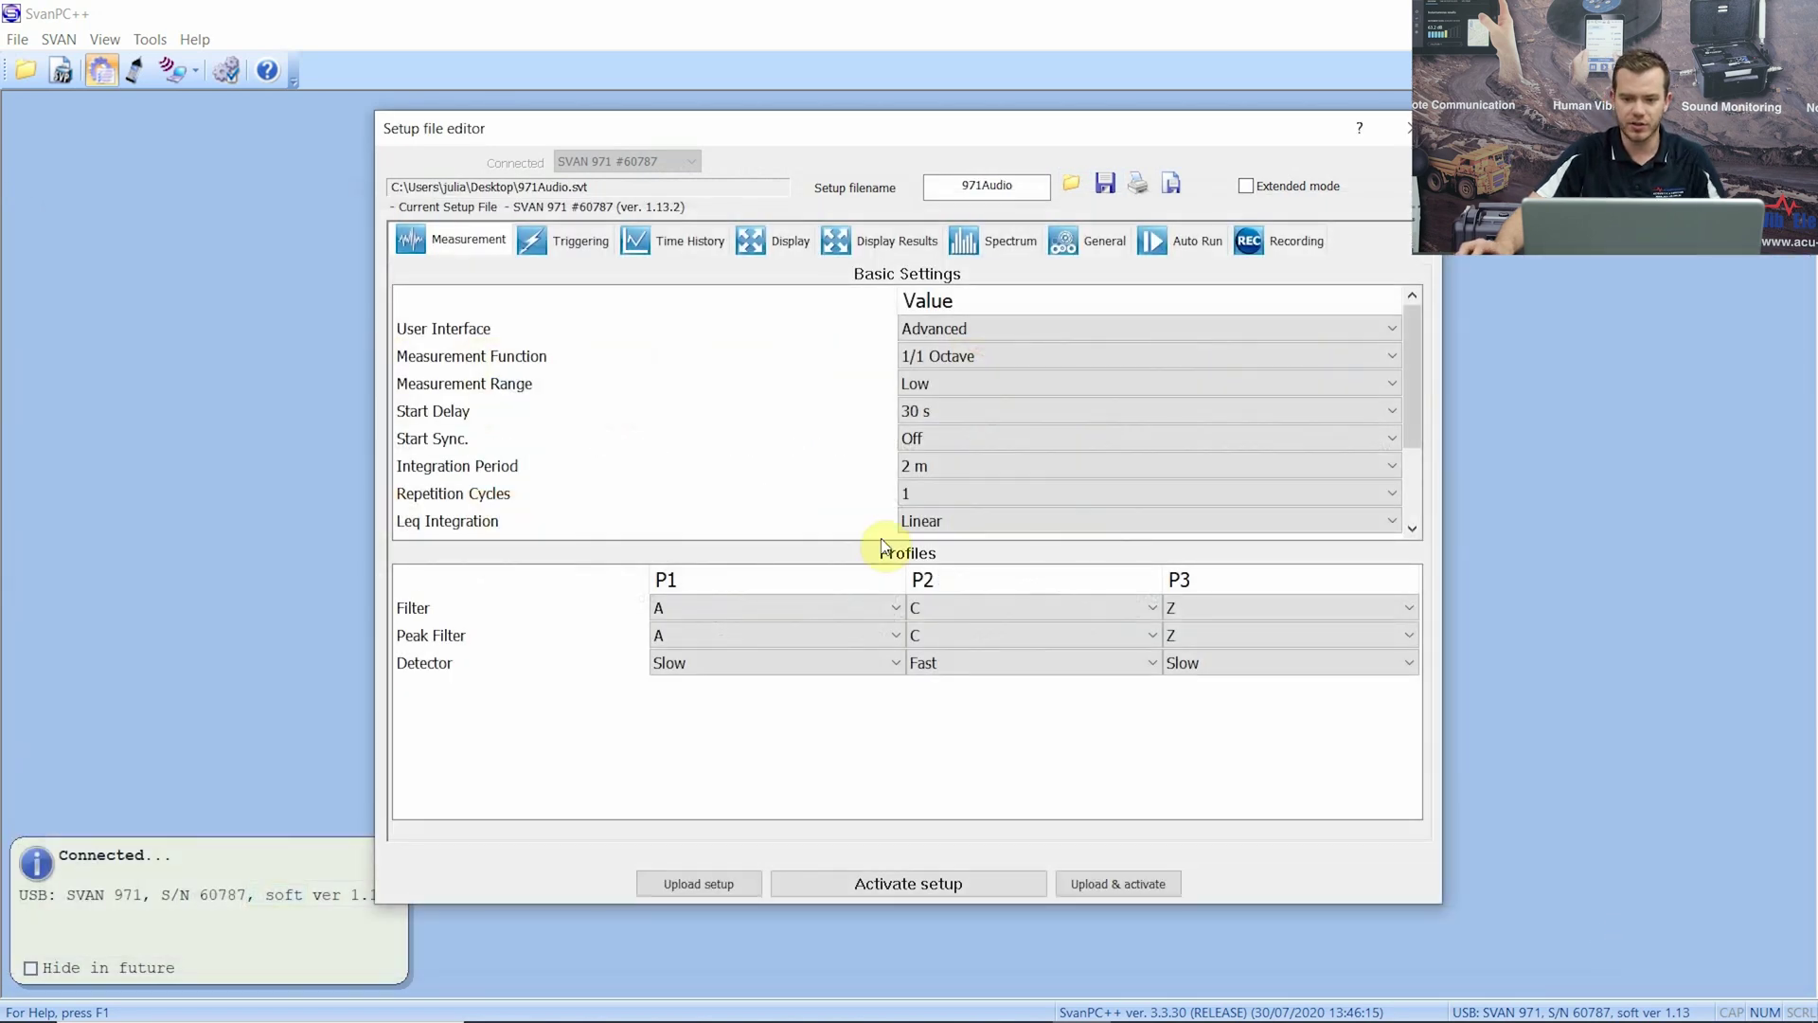
{"action": "left_click", "coordinate": [955, 888]}
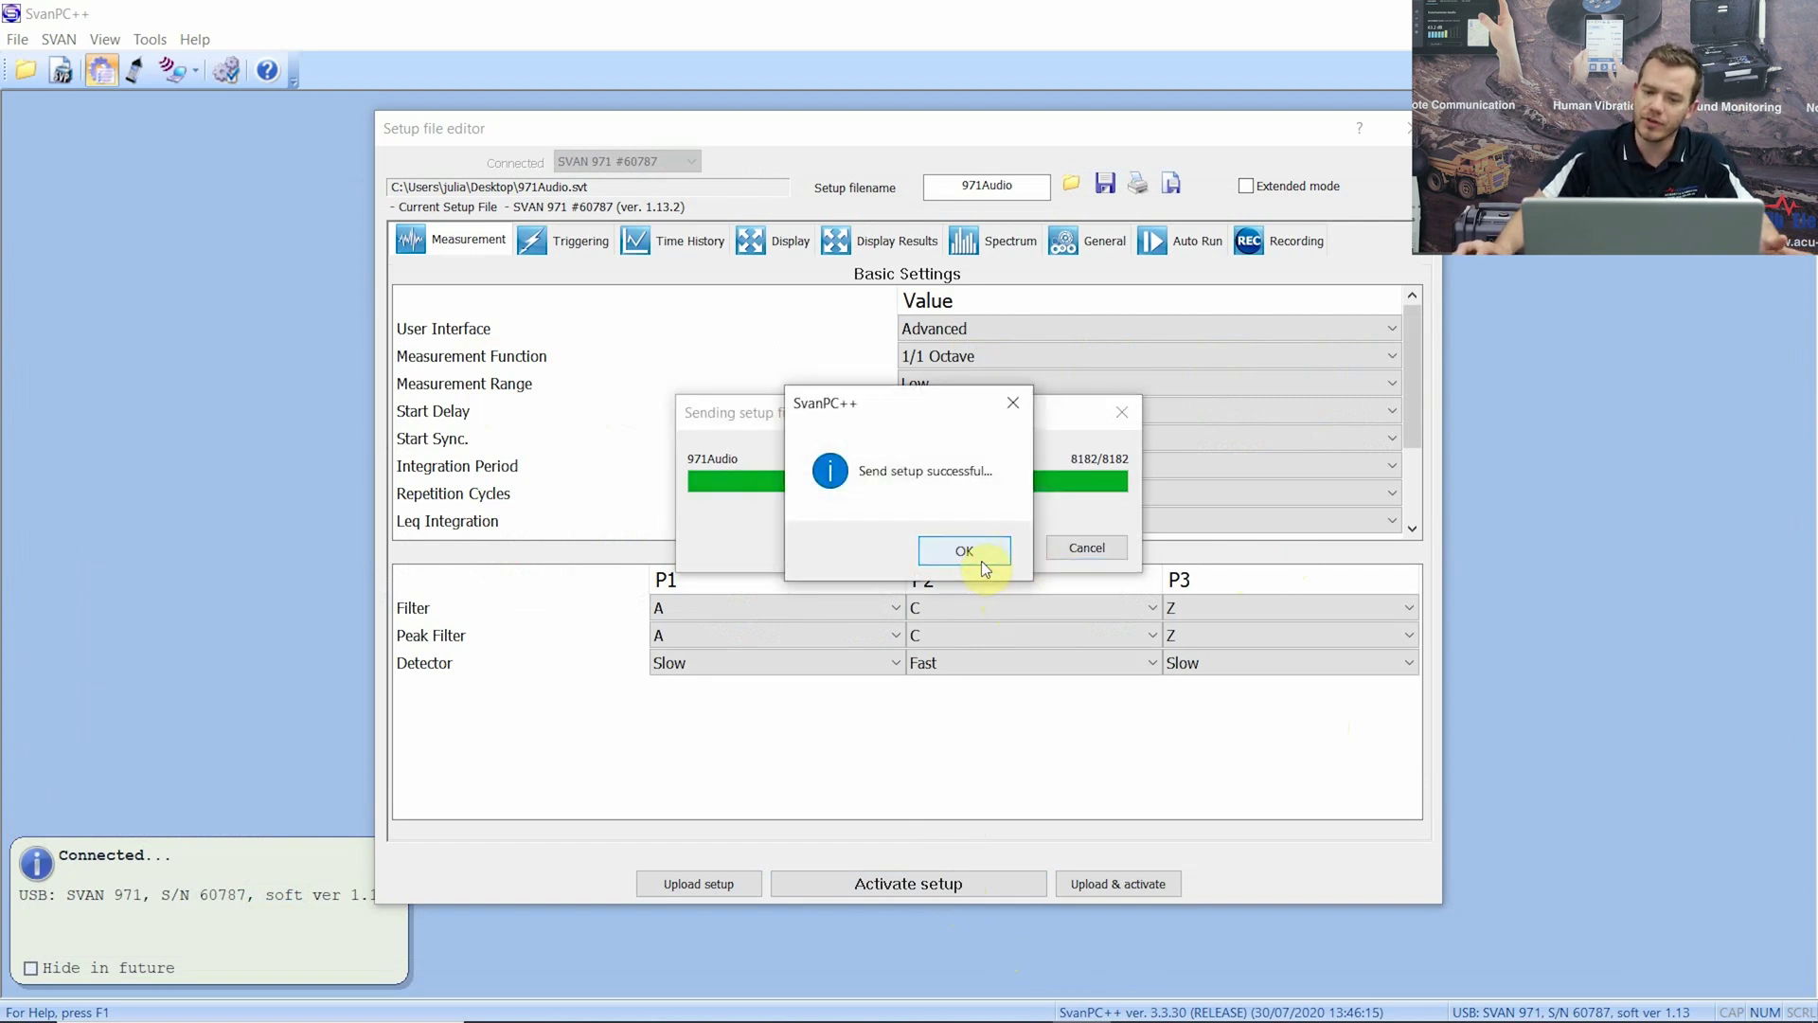
{"action": "left_click", "coordinate": [964, 551]}
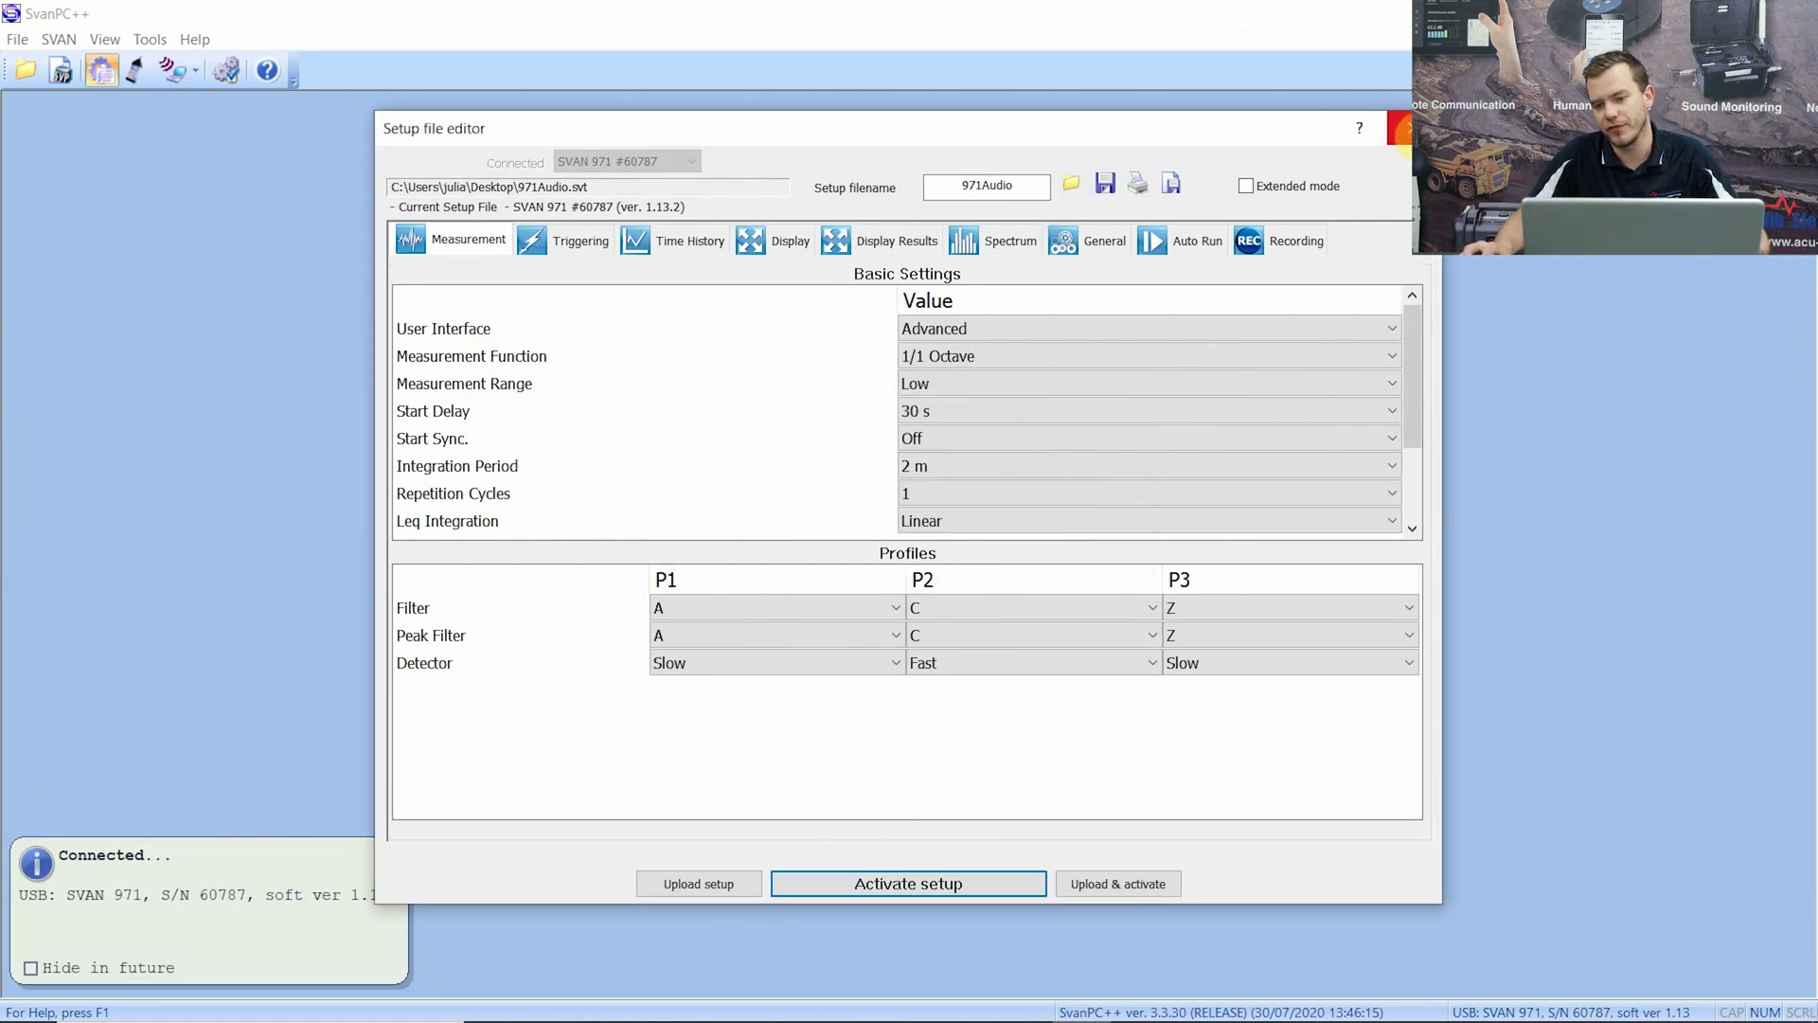
{"action": "left_click", "coordinate": [1400, 127]}
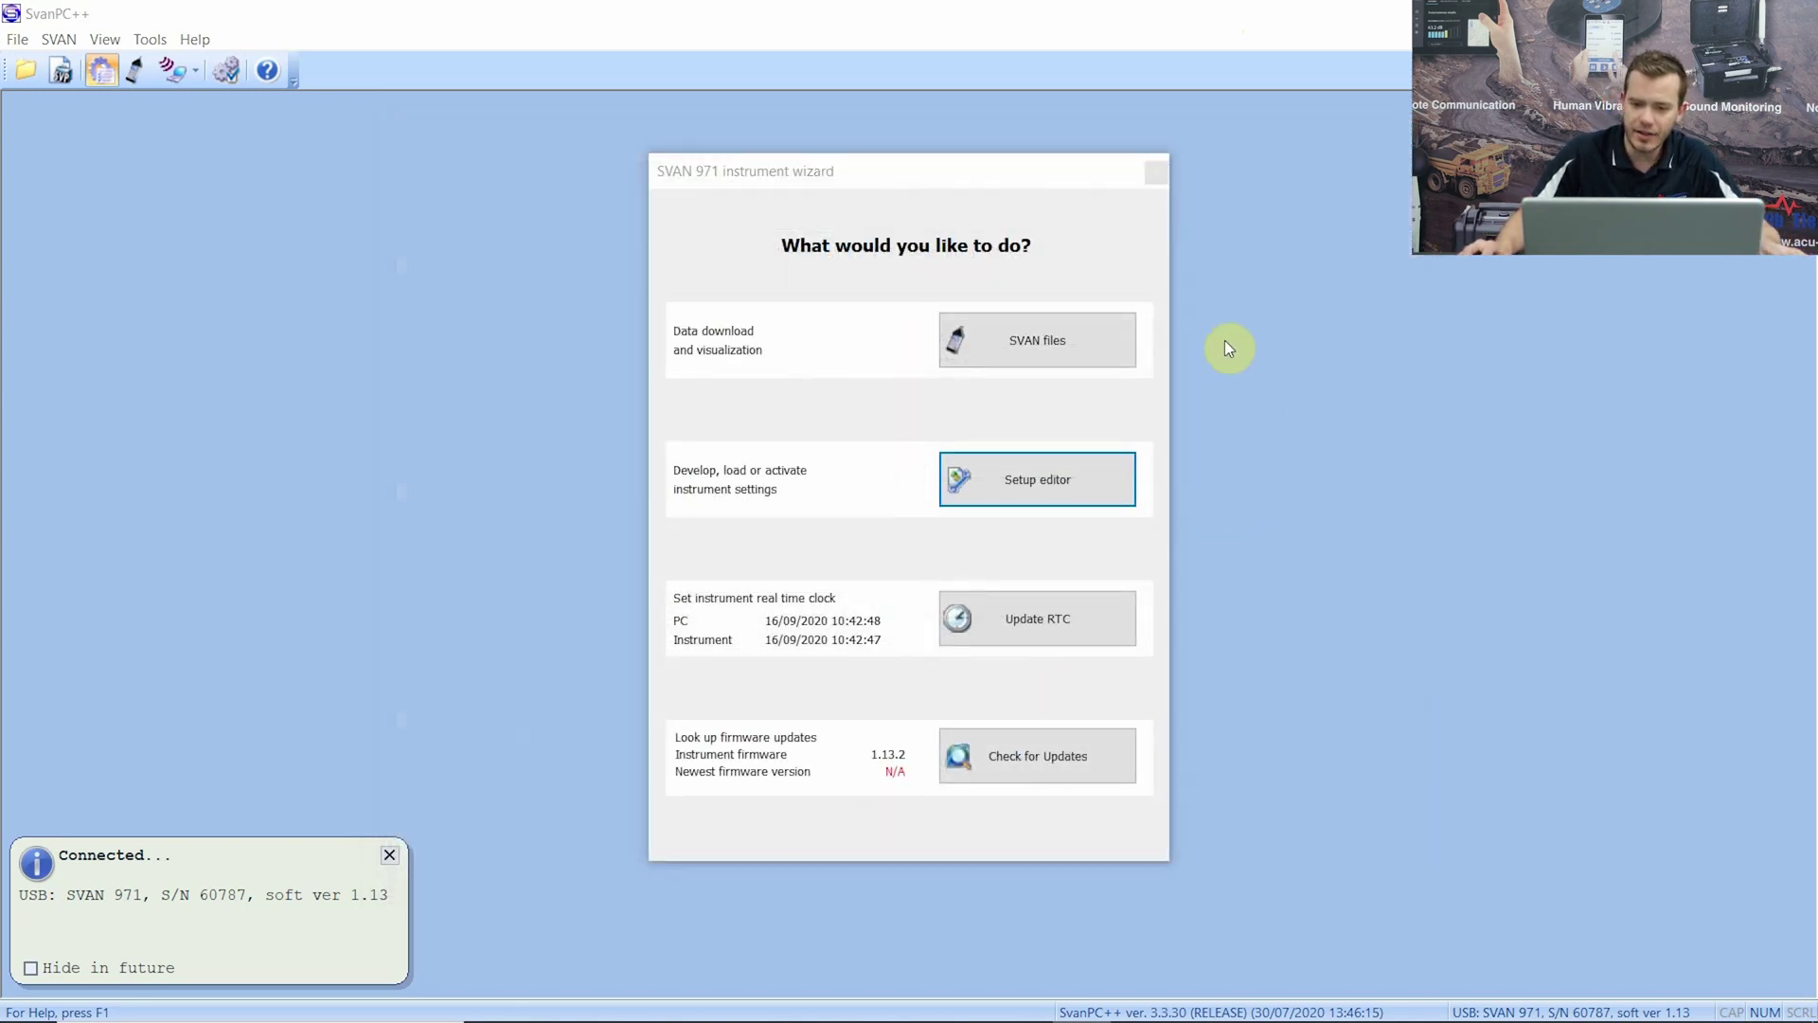
- Open the SVAN files manager, set the destination to the Desktop and create a folder there named 971 Audio Booth
{"action": "left_click", "coordinate": [1024, 339]}
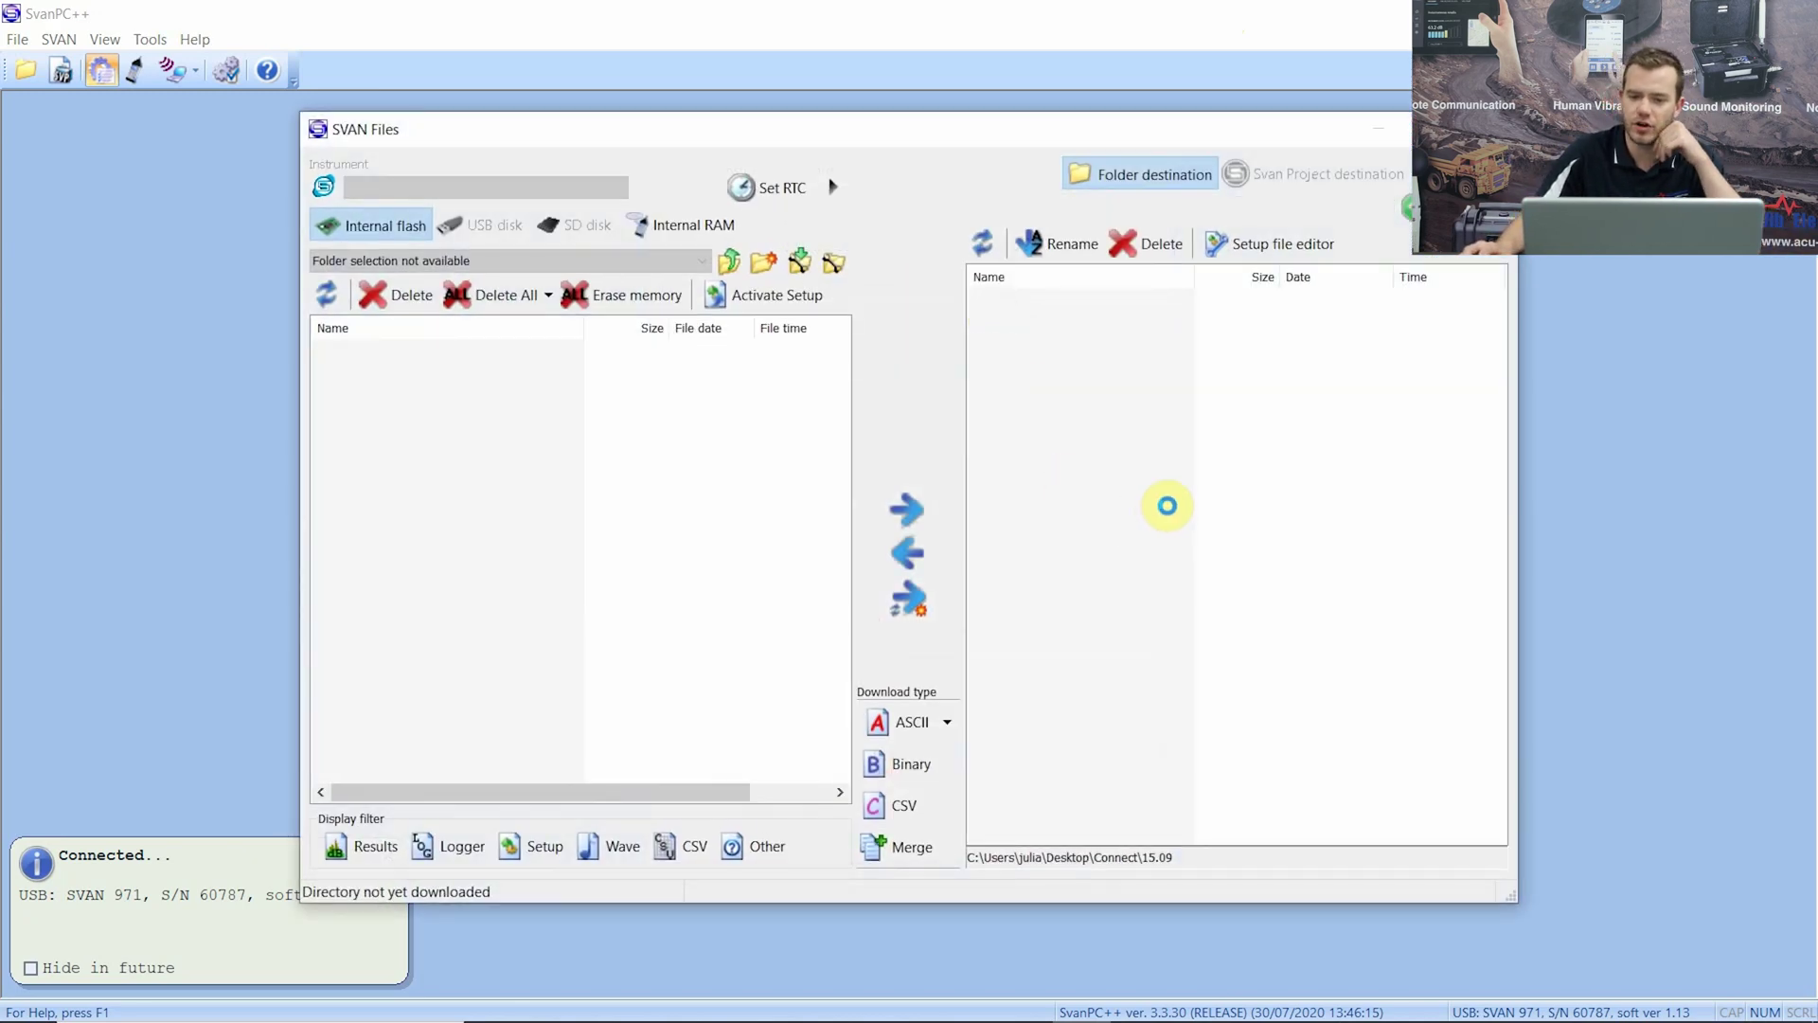
{"action": "scroll", "coordinate": [1165, 502], "scroll_direction": "up", "scroll_amount": 10}
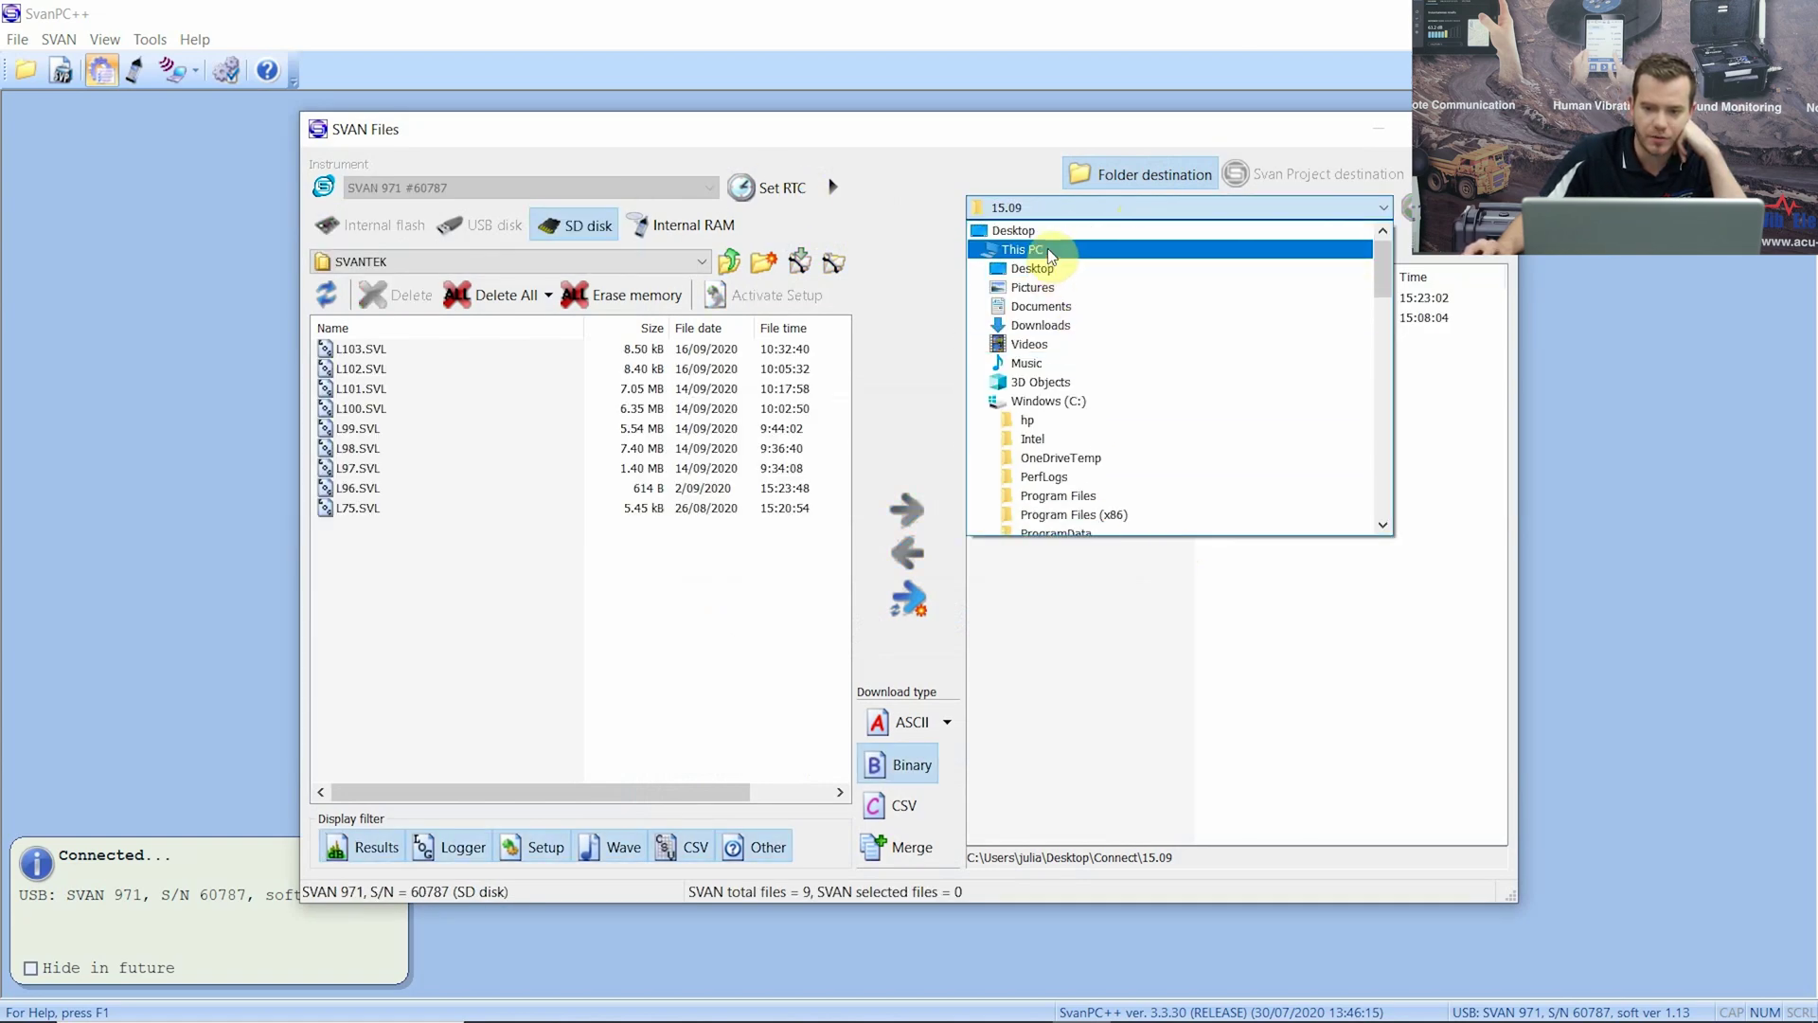
{"action": "left_click", "coordinate": [1049, 231]}
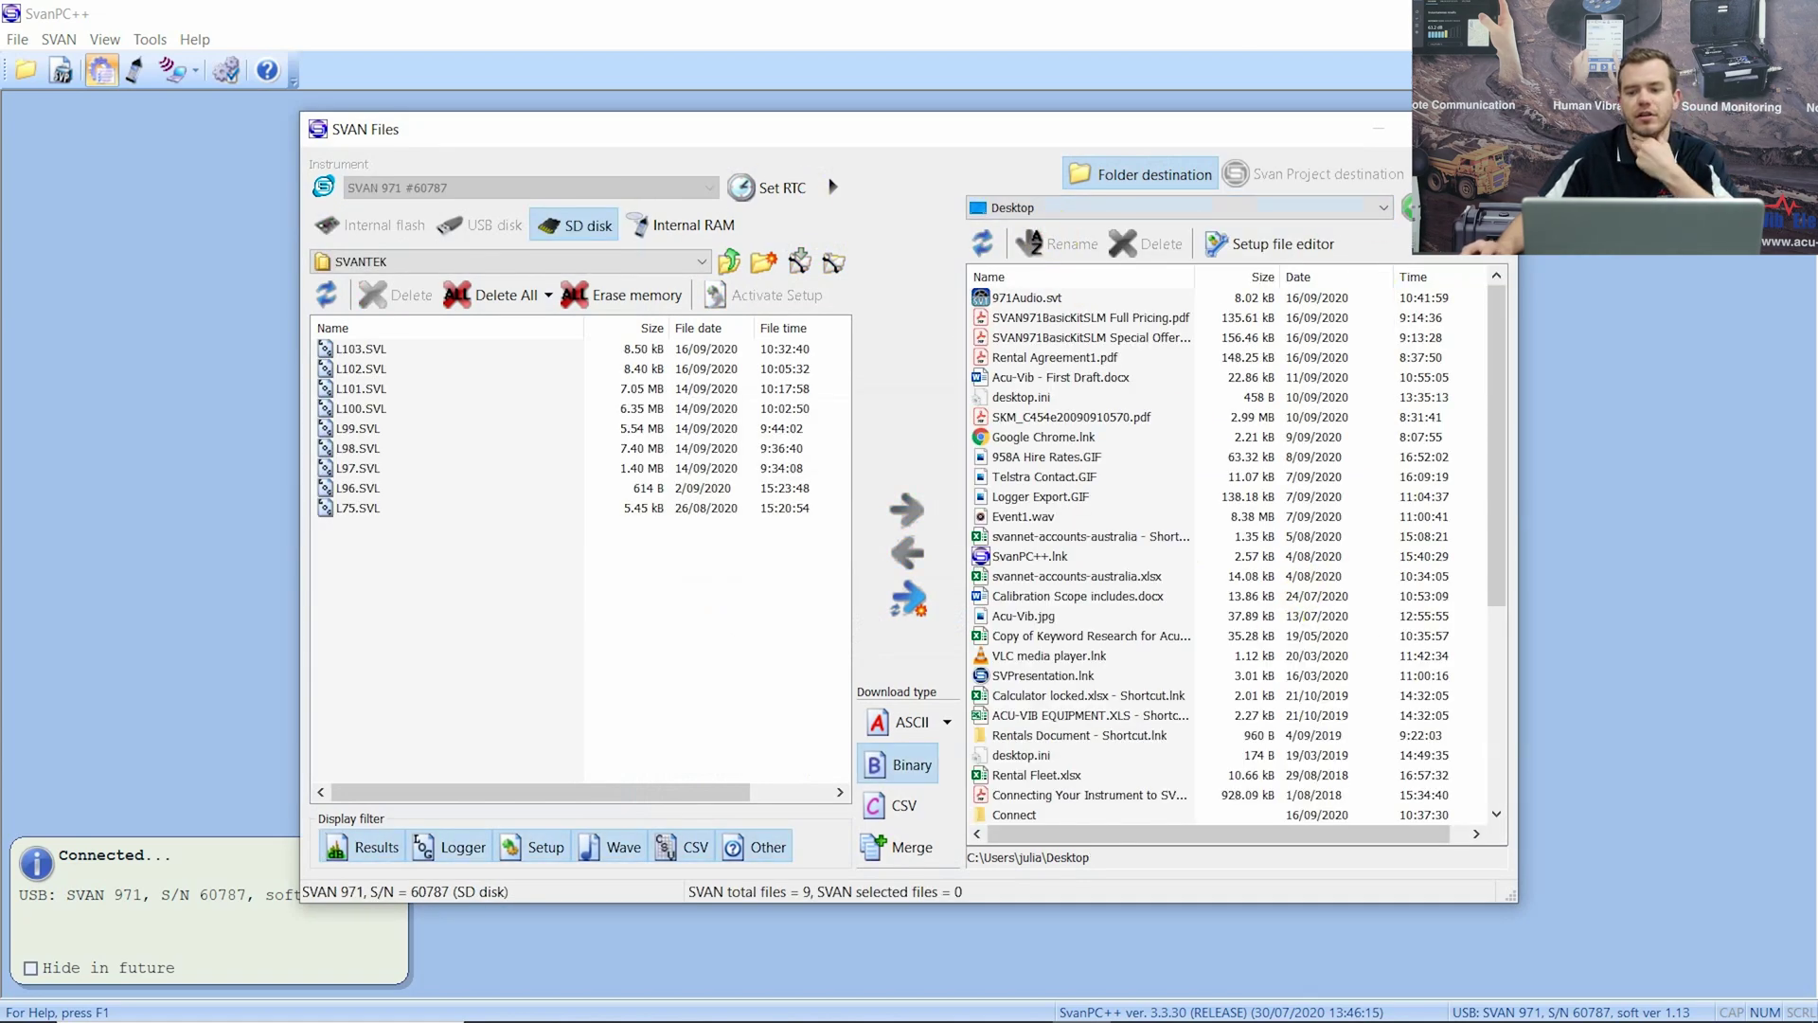
{"action": "left_click", "coordinate": [1449, 243]}
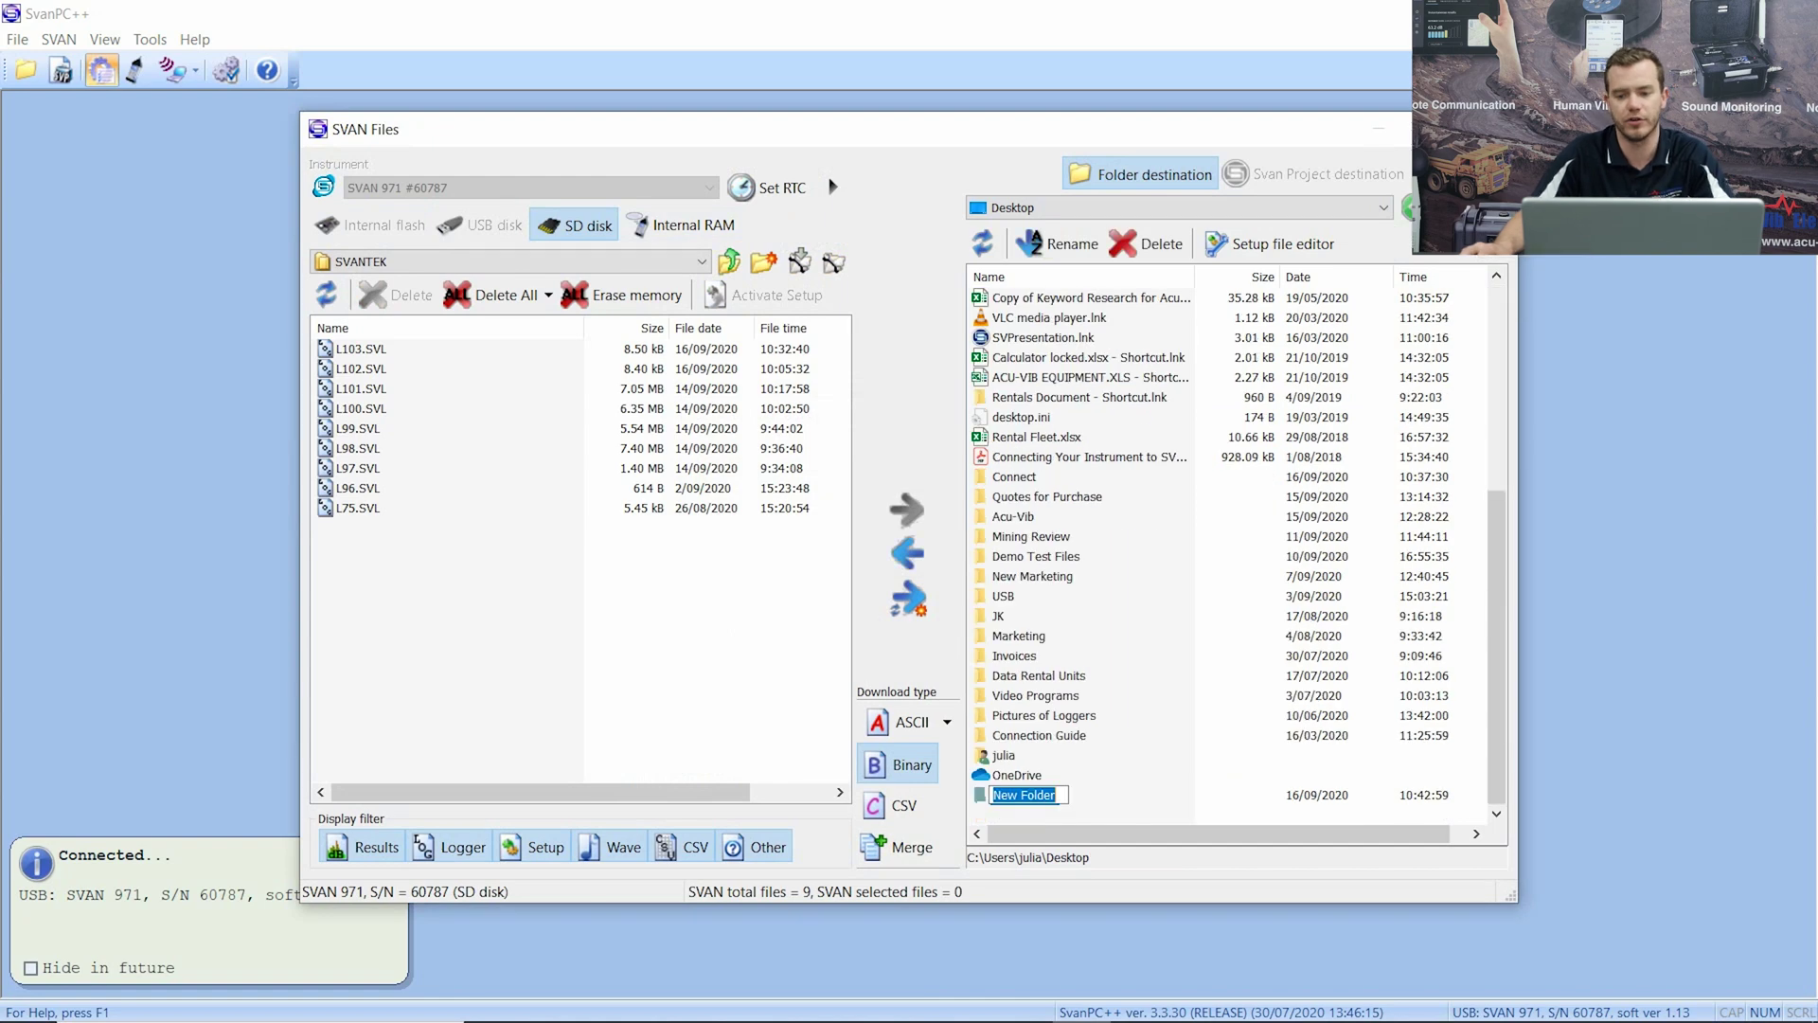
{"action": "type", "text": "971 "}
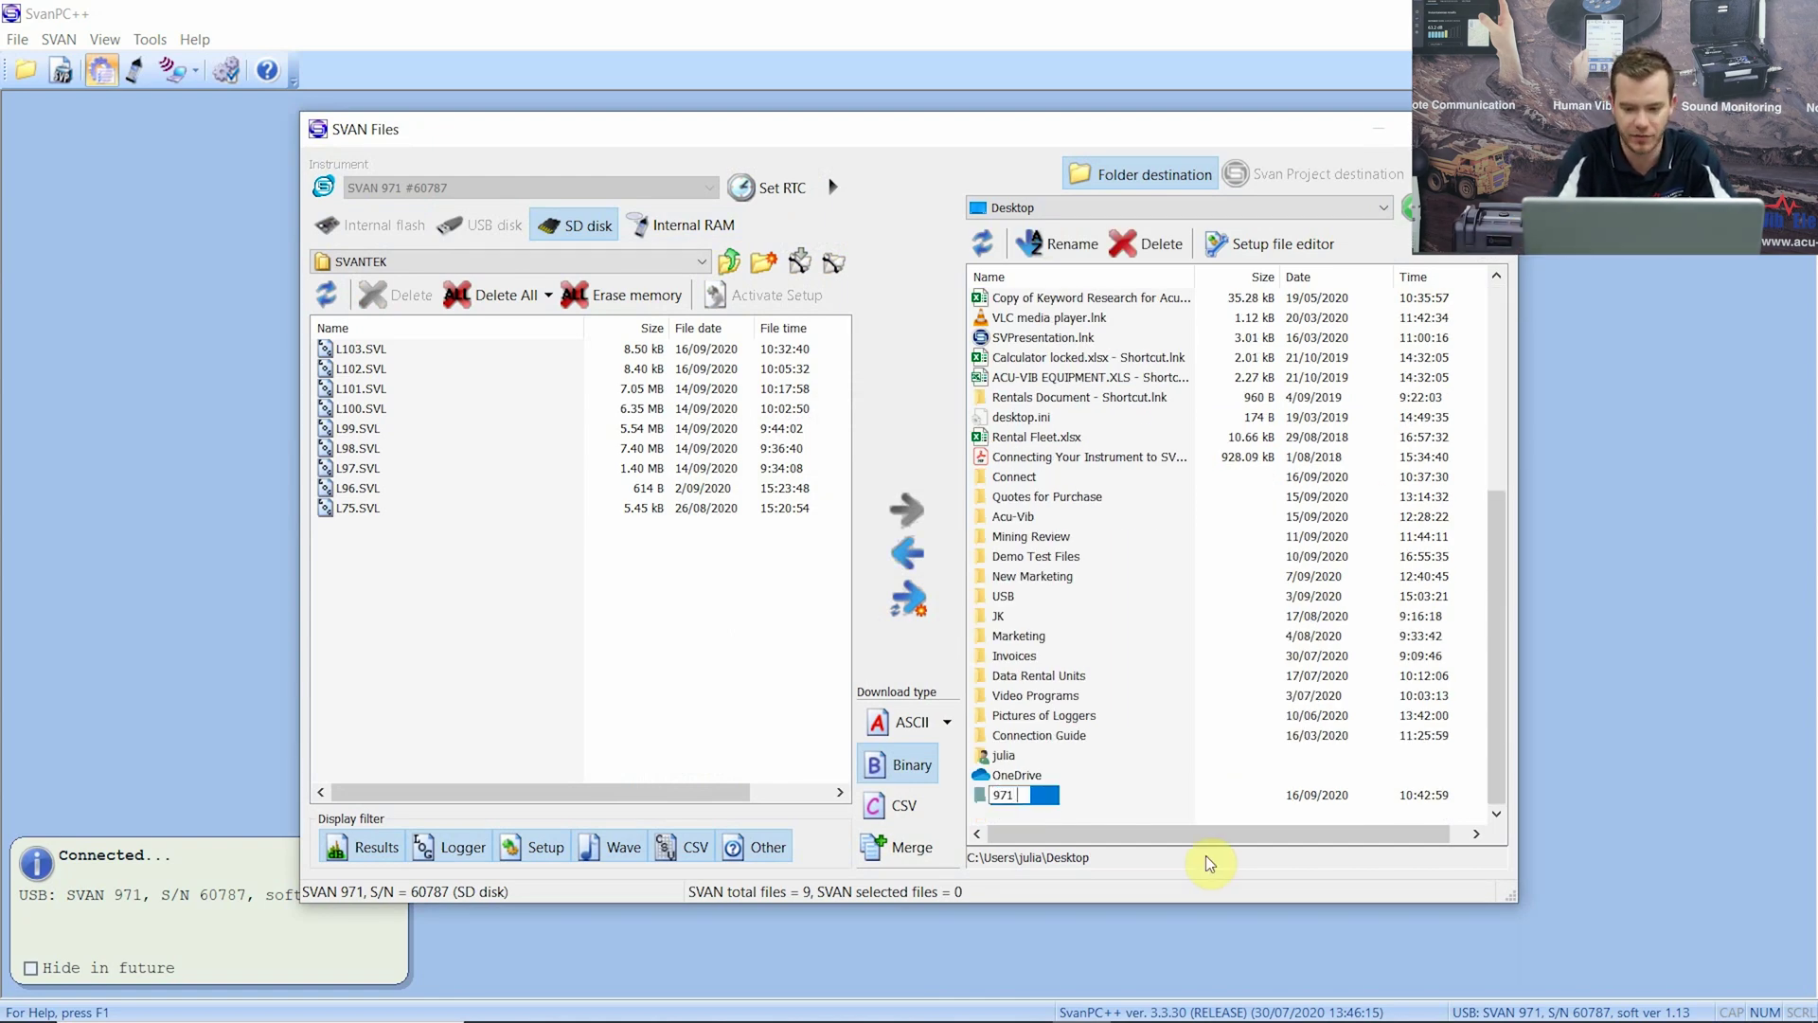
{"action": "type", "text": "Audio Booth"}
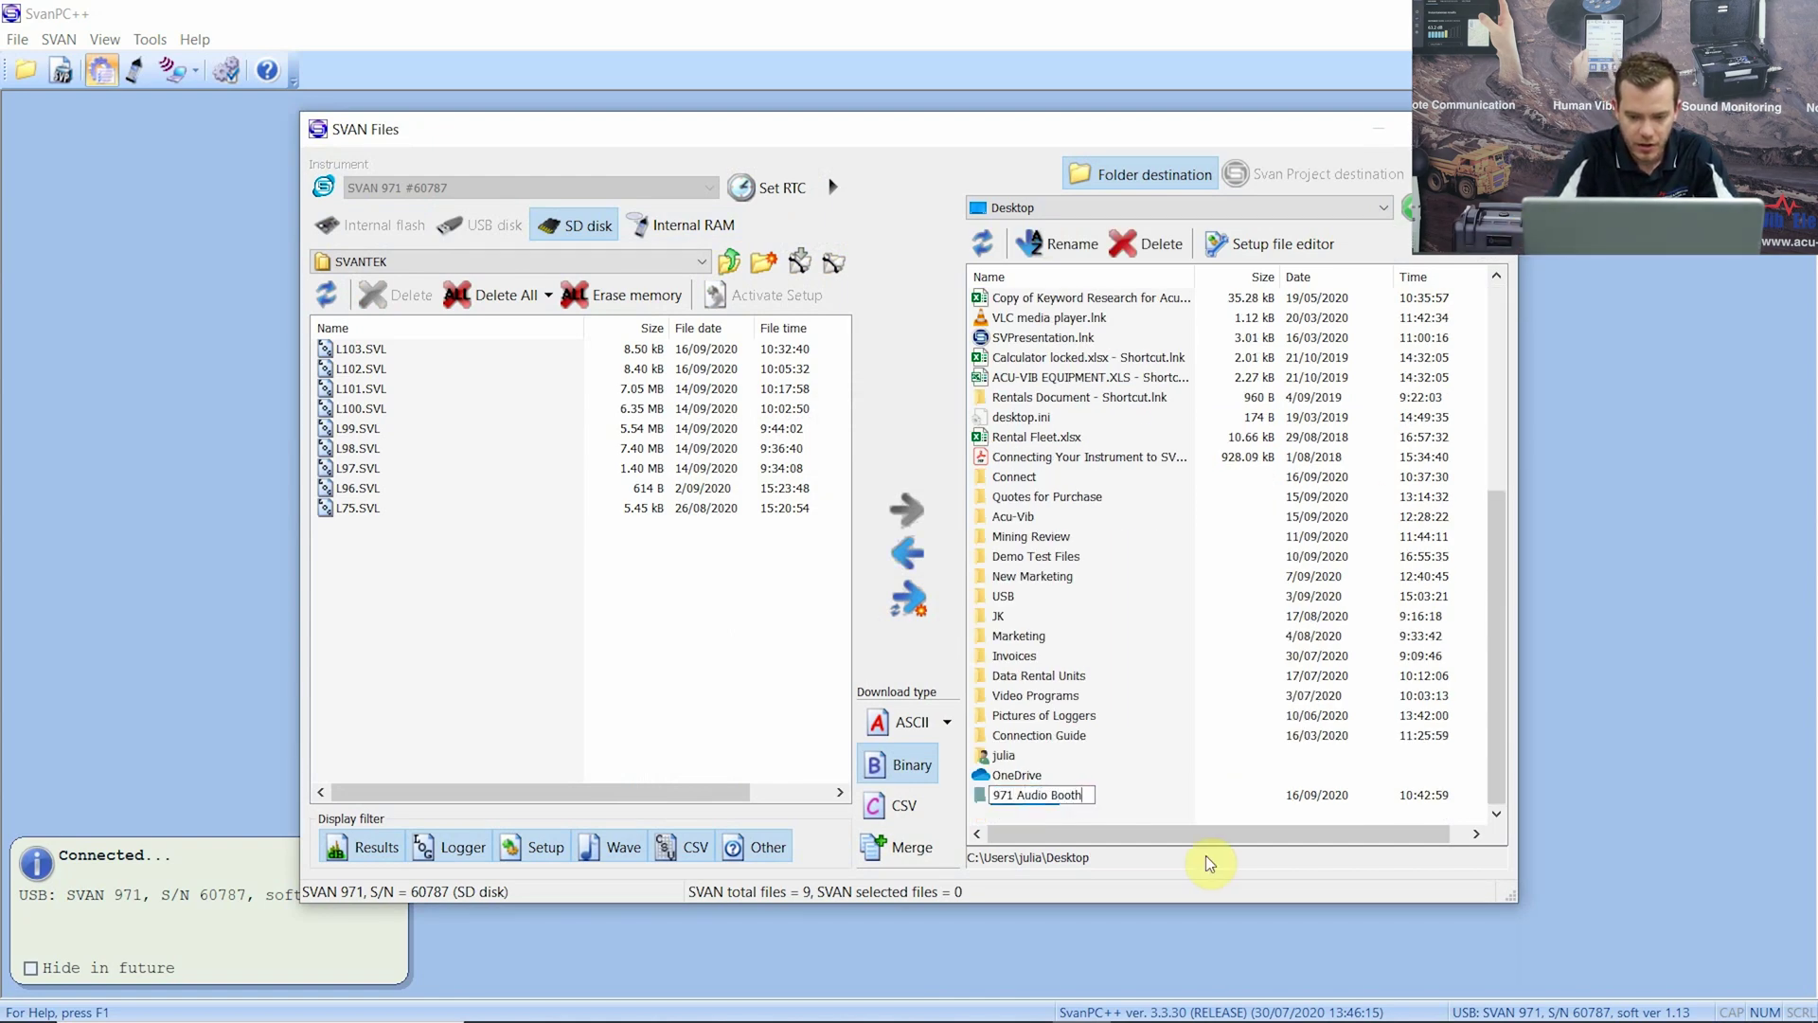
{"action": "key", "text": "Return"}
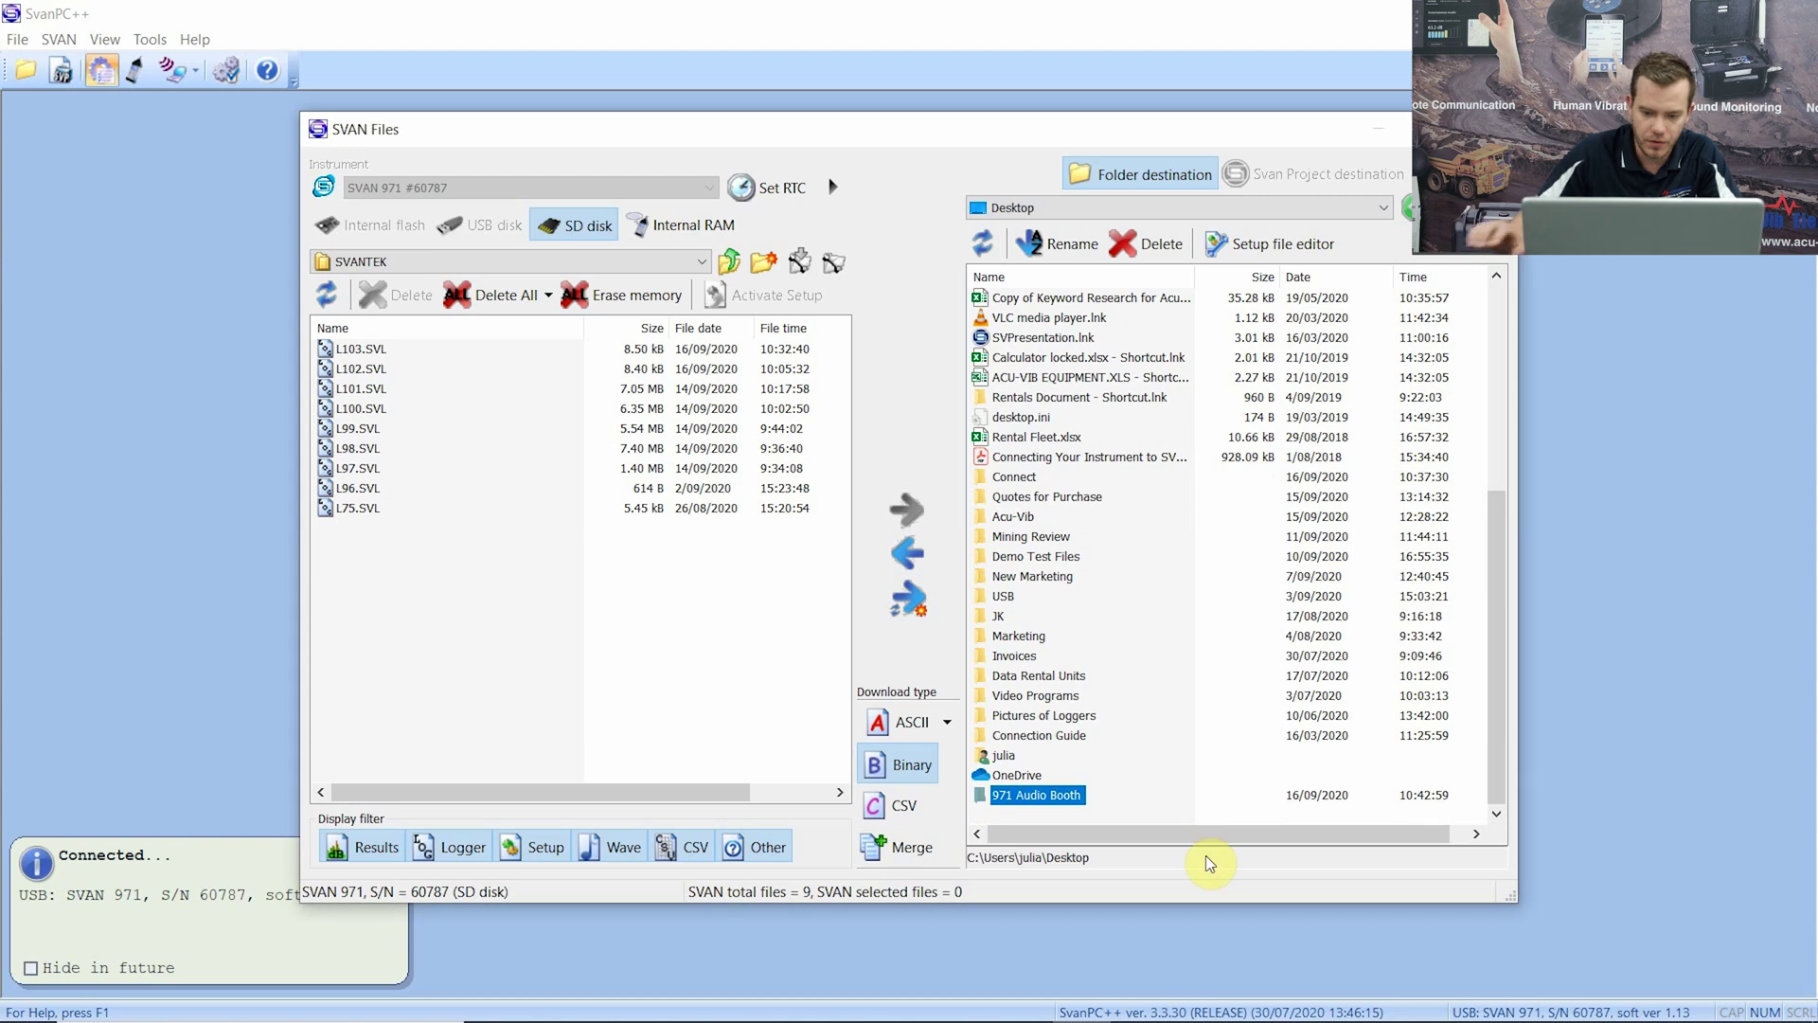
- Create a subfolder named 16.09.2020 inside the 971 Audio Booth folder
{"action": "double_click", "coordinate": [1039, 803]}
{"action": "left_click", "coordinate": [1287, 199]}
{"action": "left_click", "coordinate": [1412, 663]}
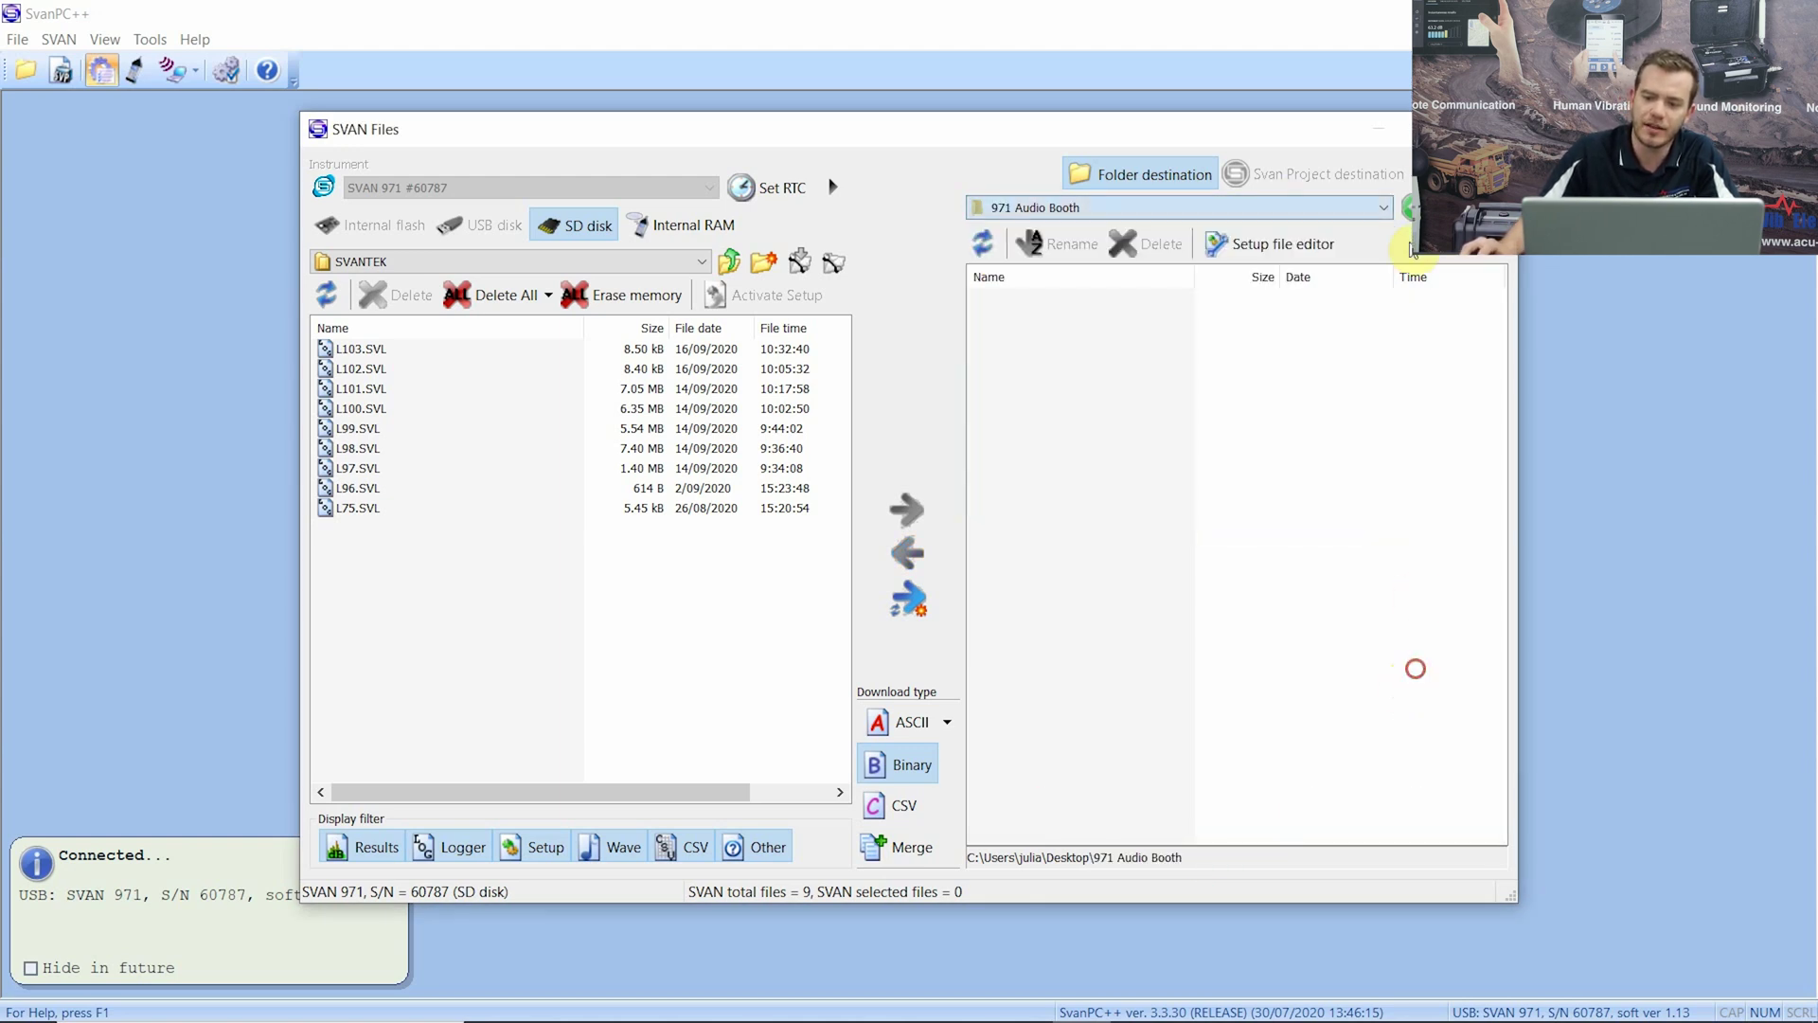
{"action": "left_click", "coordinate": [1394, 349]}
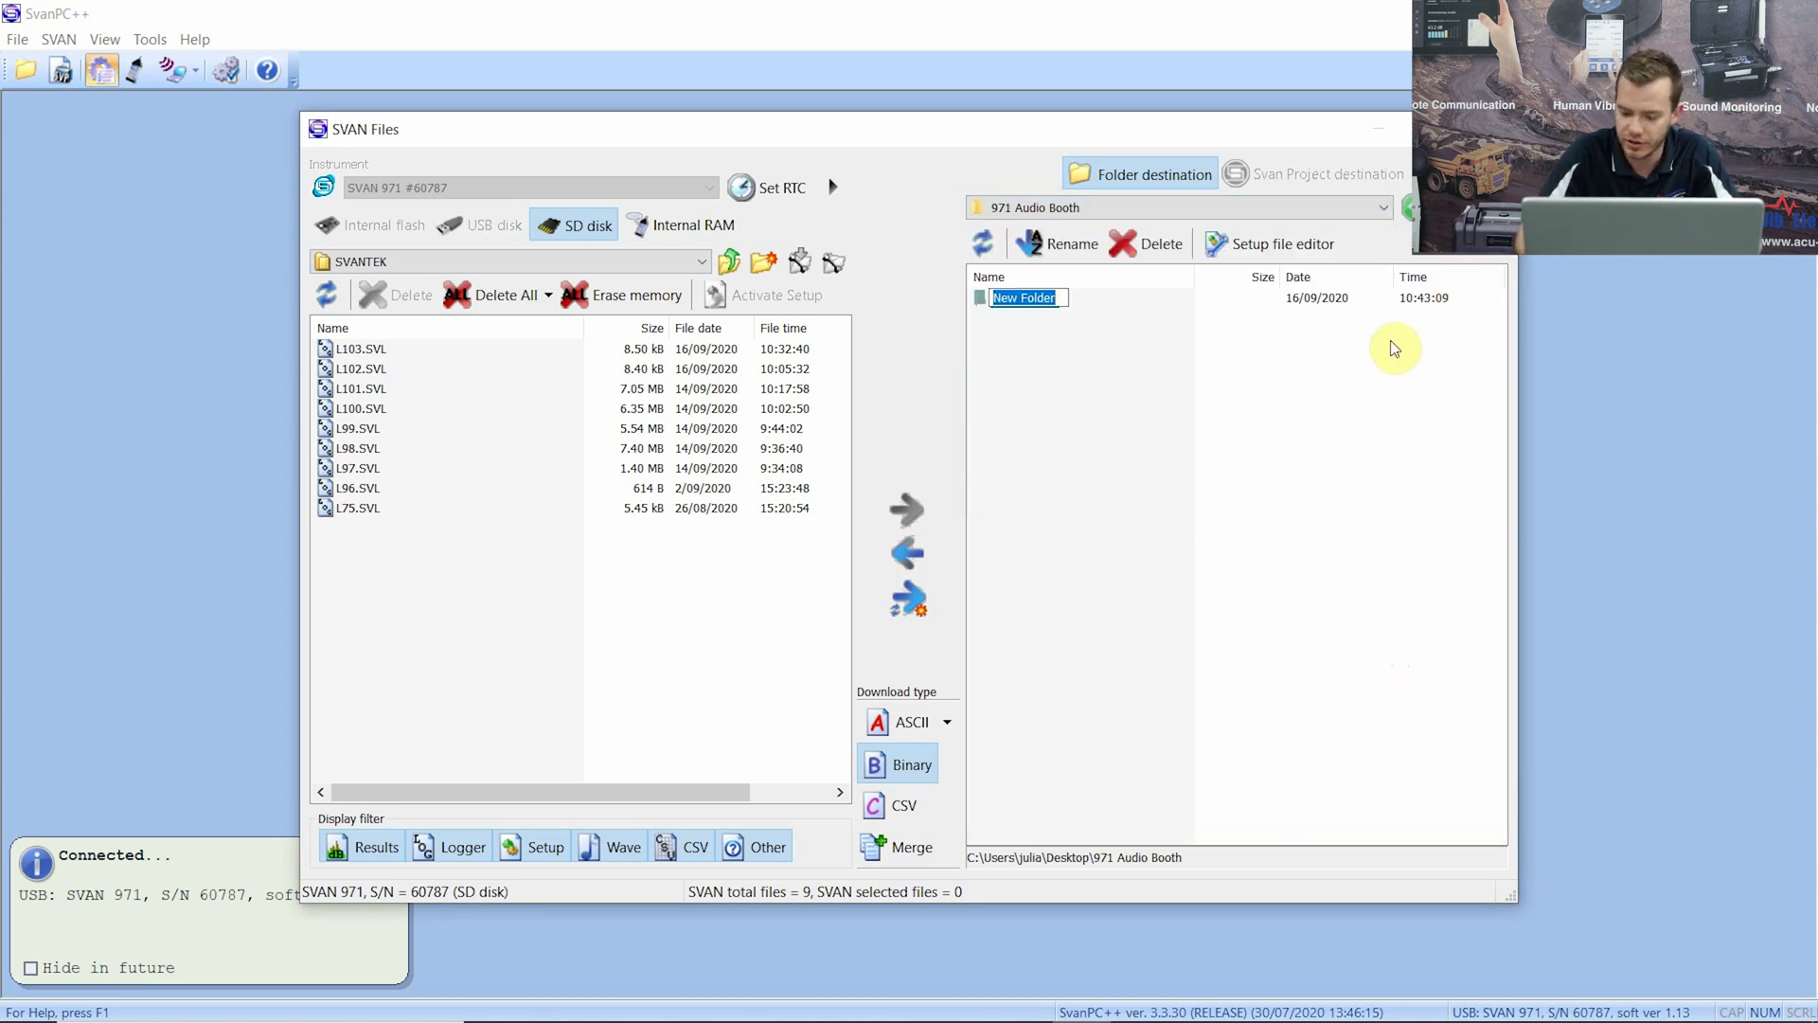
{"action": "type", "text": "16.09"}
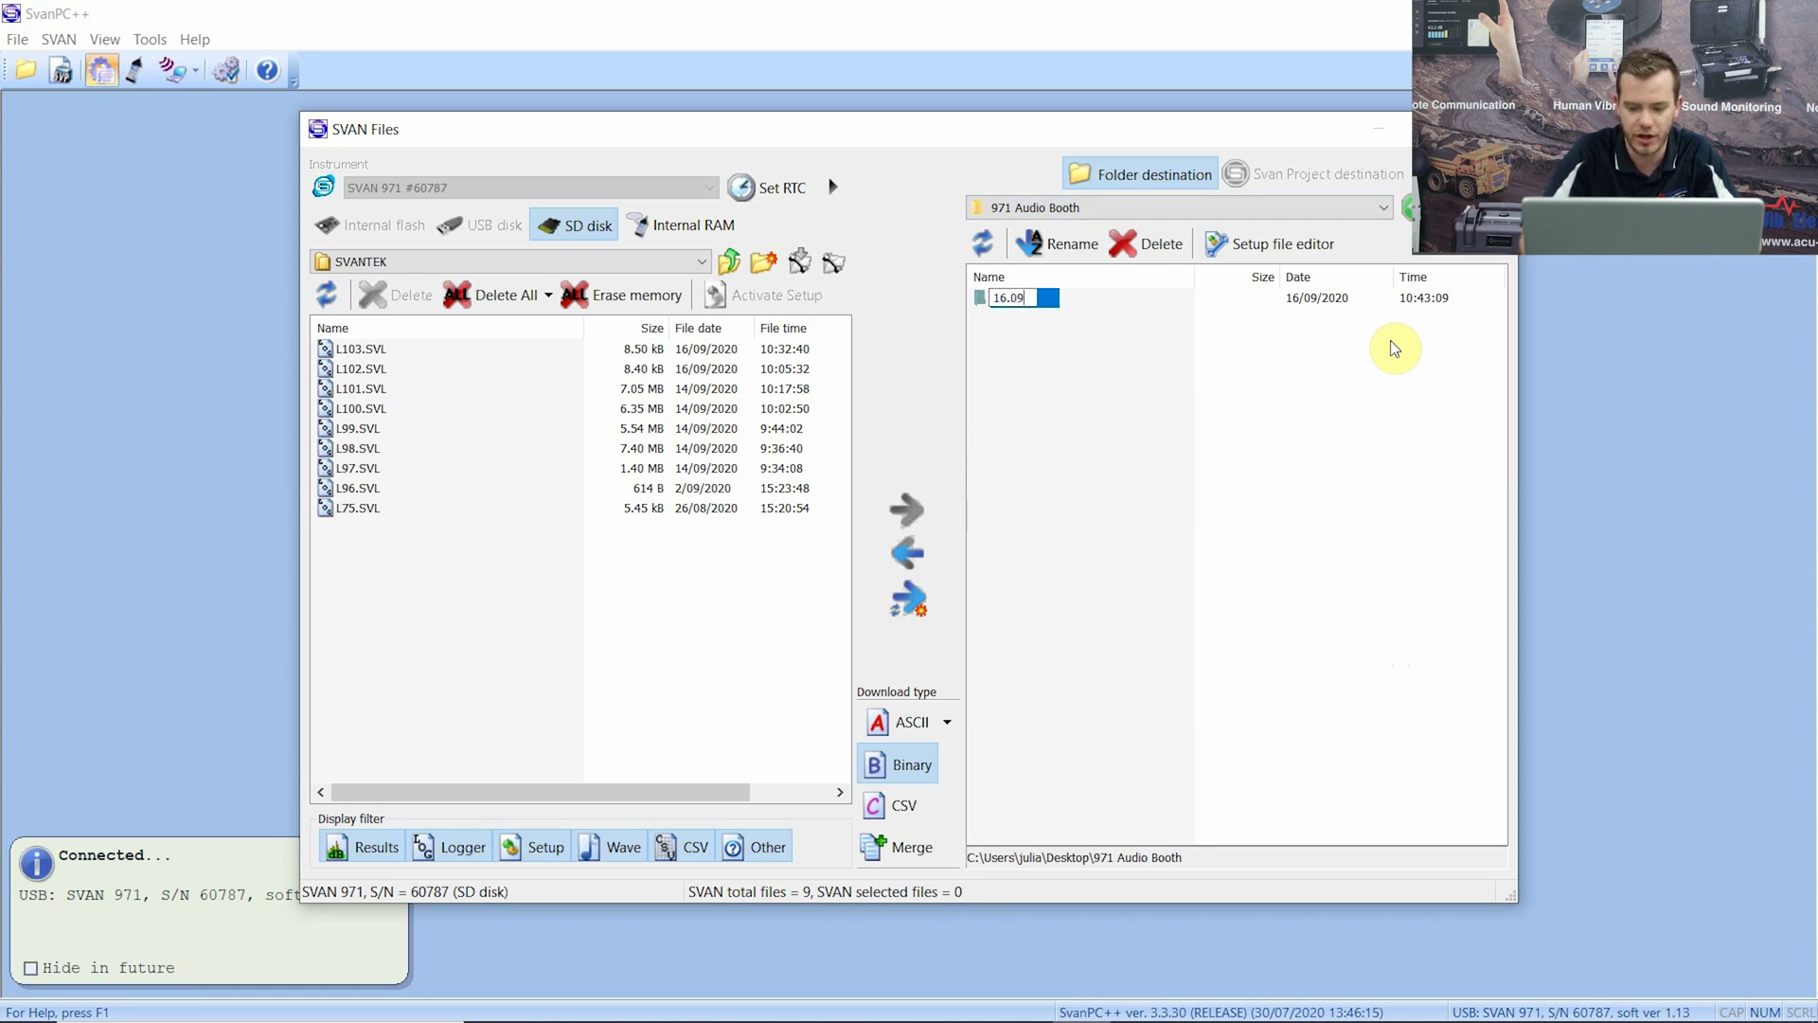
{"action": "type", "text": ".2020"}
{"action": "key", "text": "Return"}
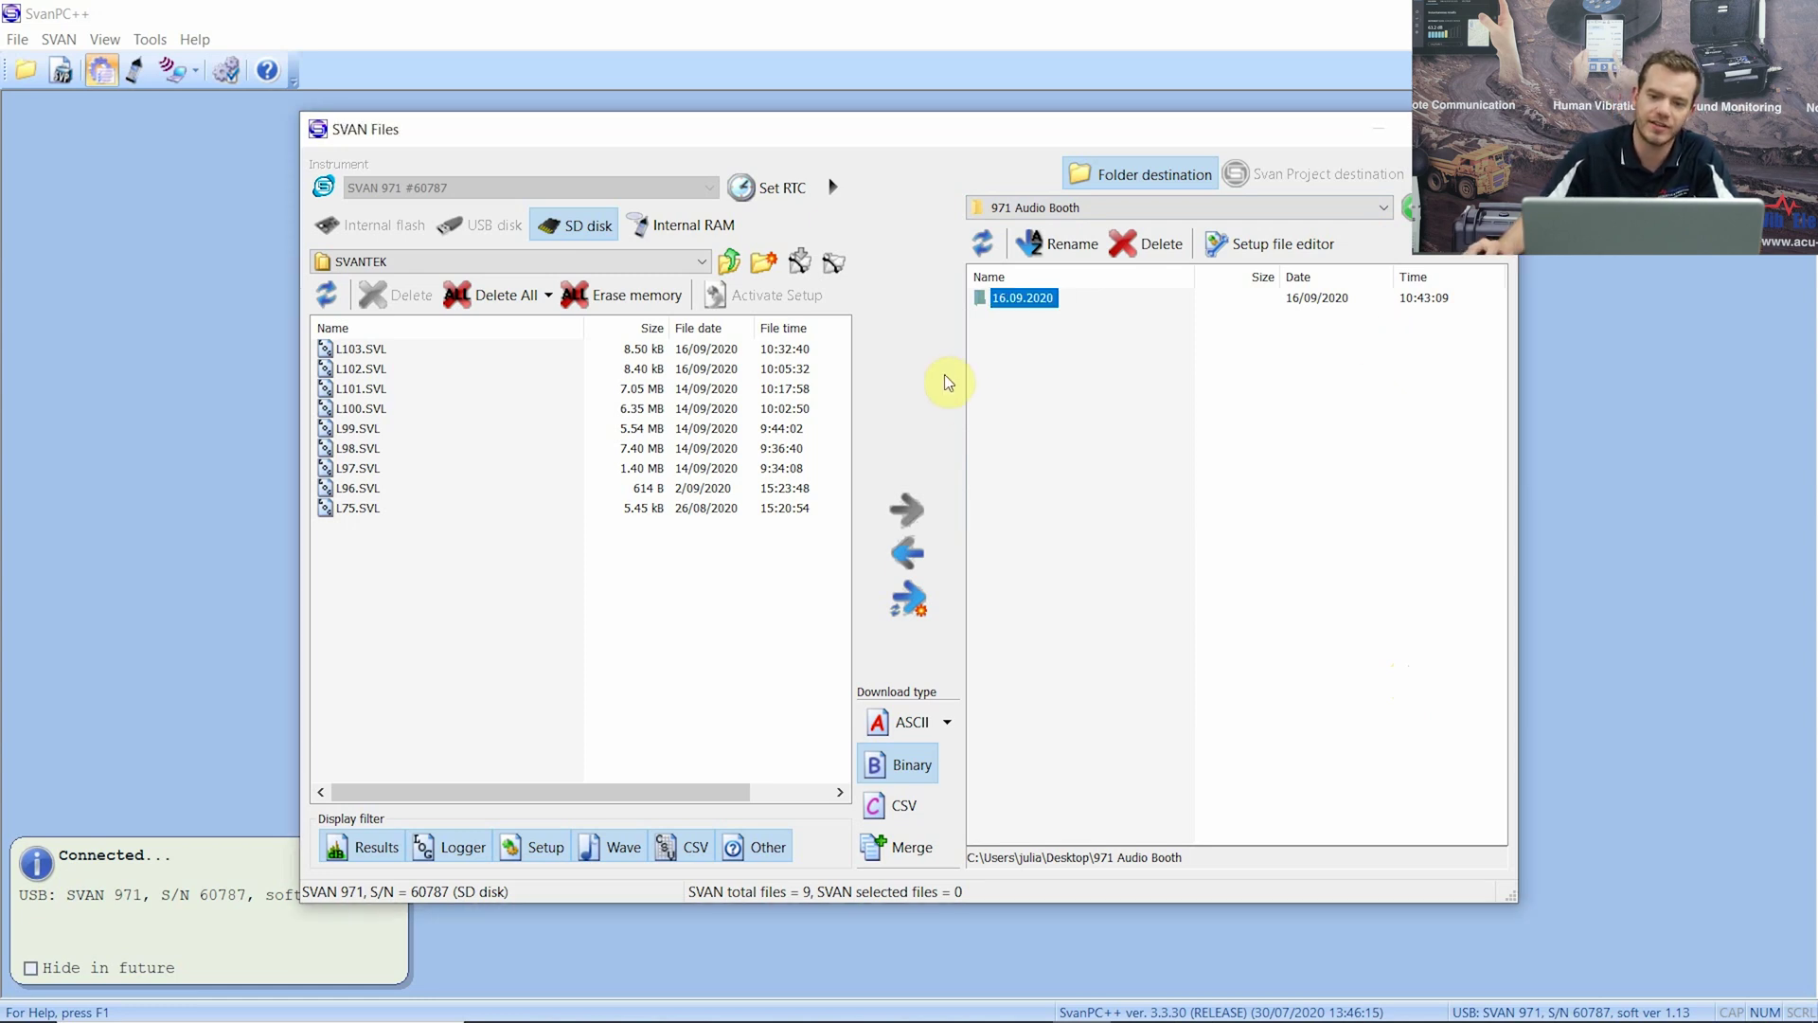
- Download the L103.SVL file from the instrument's SD disk into the 16.09.2020 folder
{"action": "double_click", "coordinate": [1024, 298]}
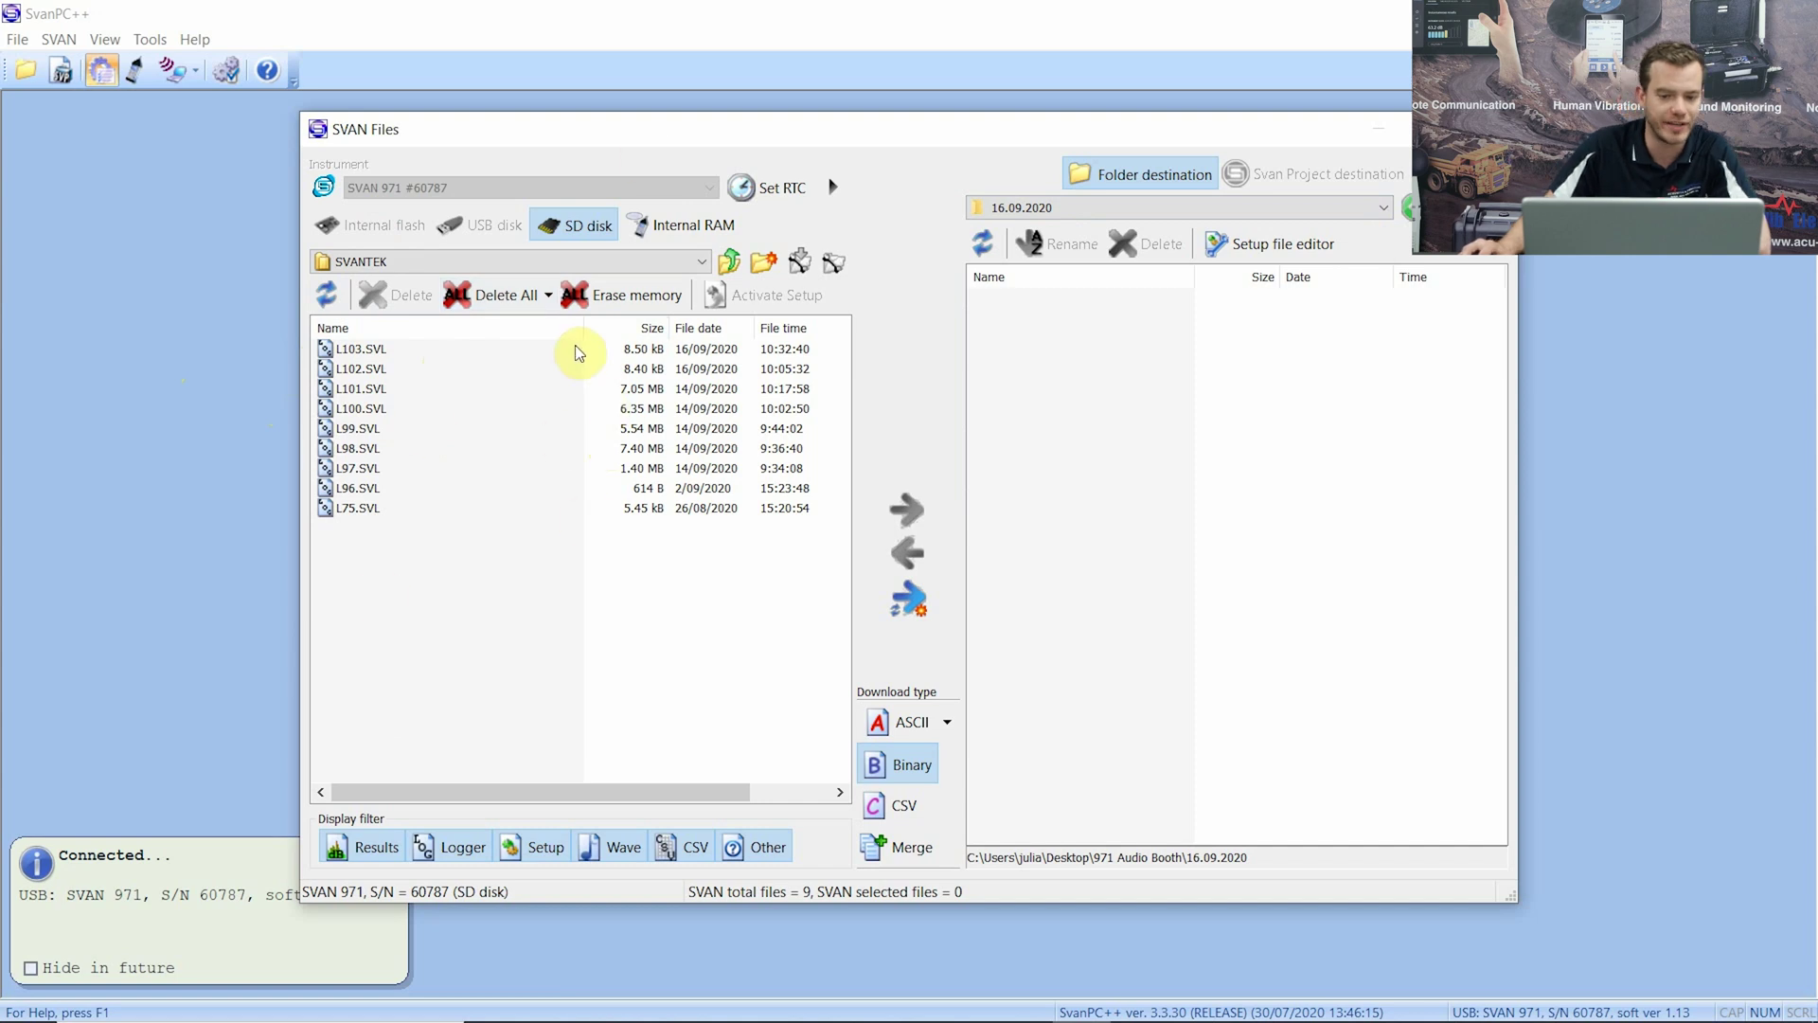
{"action": "left_click", "coordinate": [352, 349]}
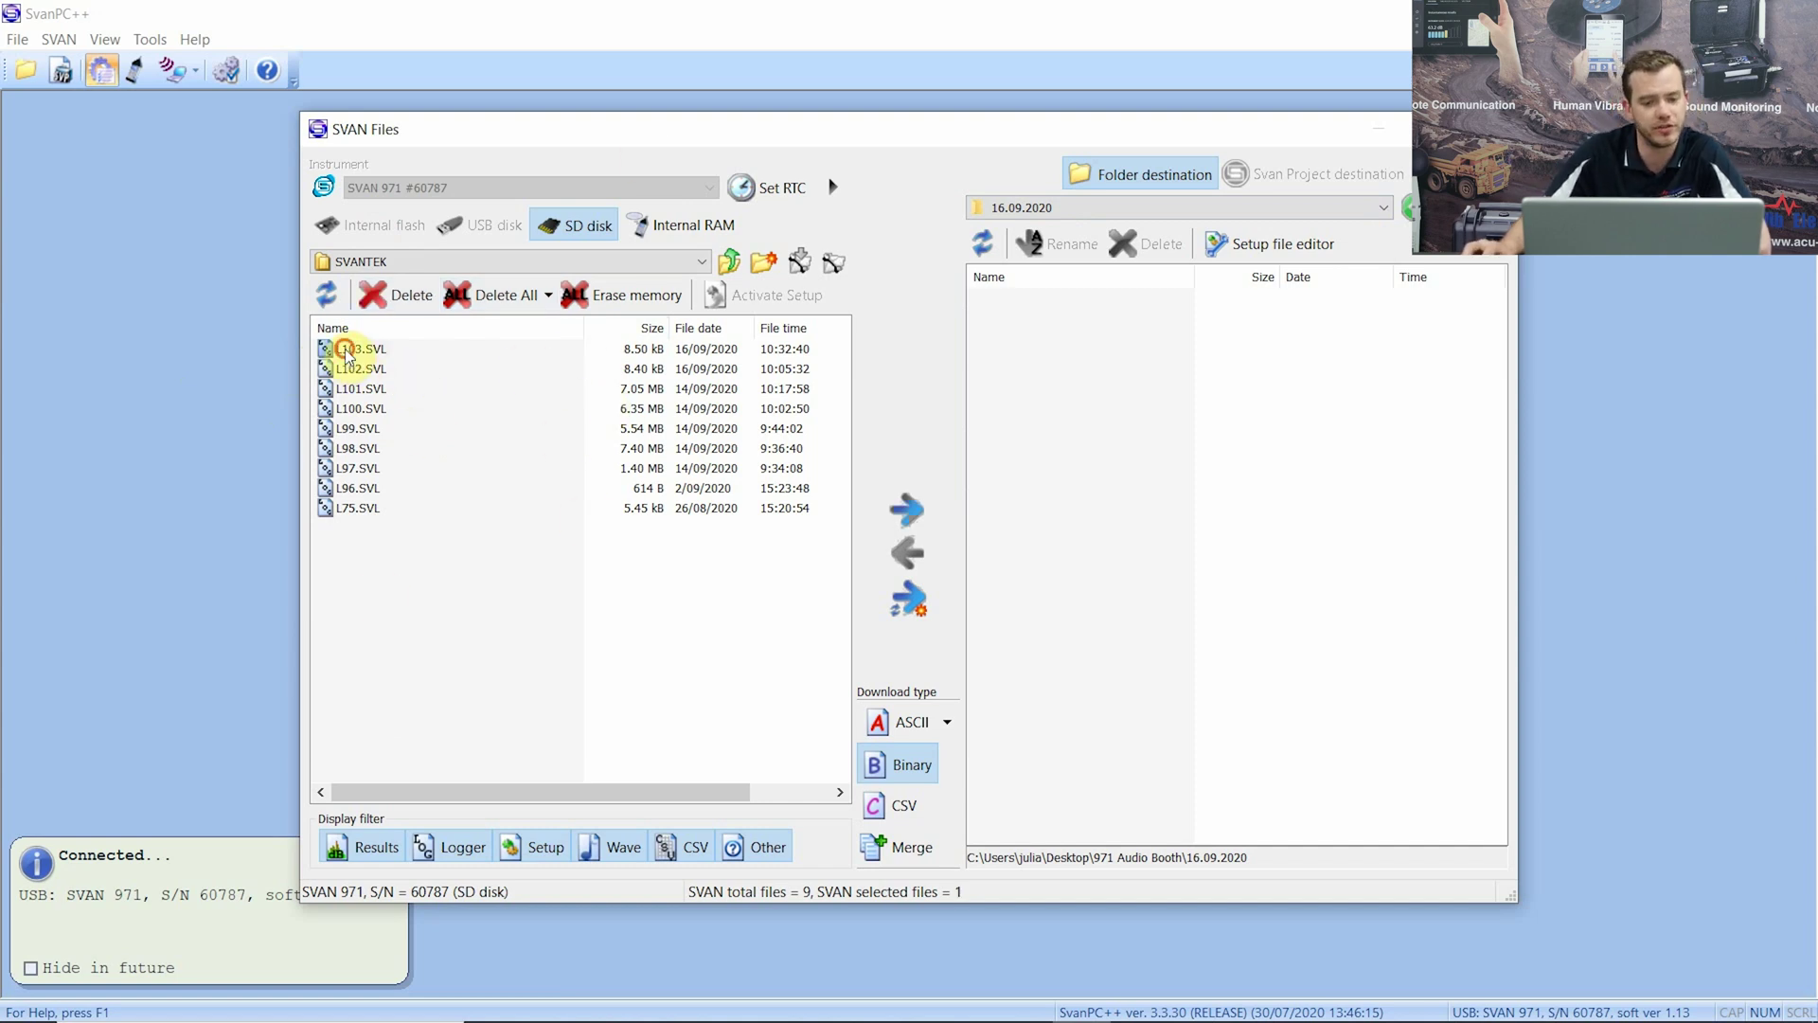
{"action": "left_click", "coordinate": [908, 511]}
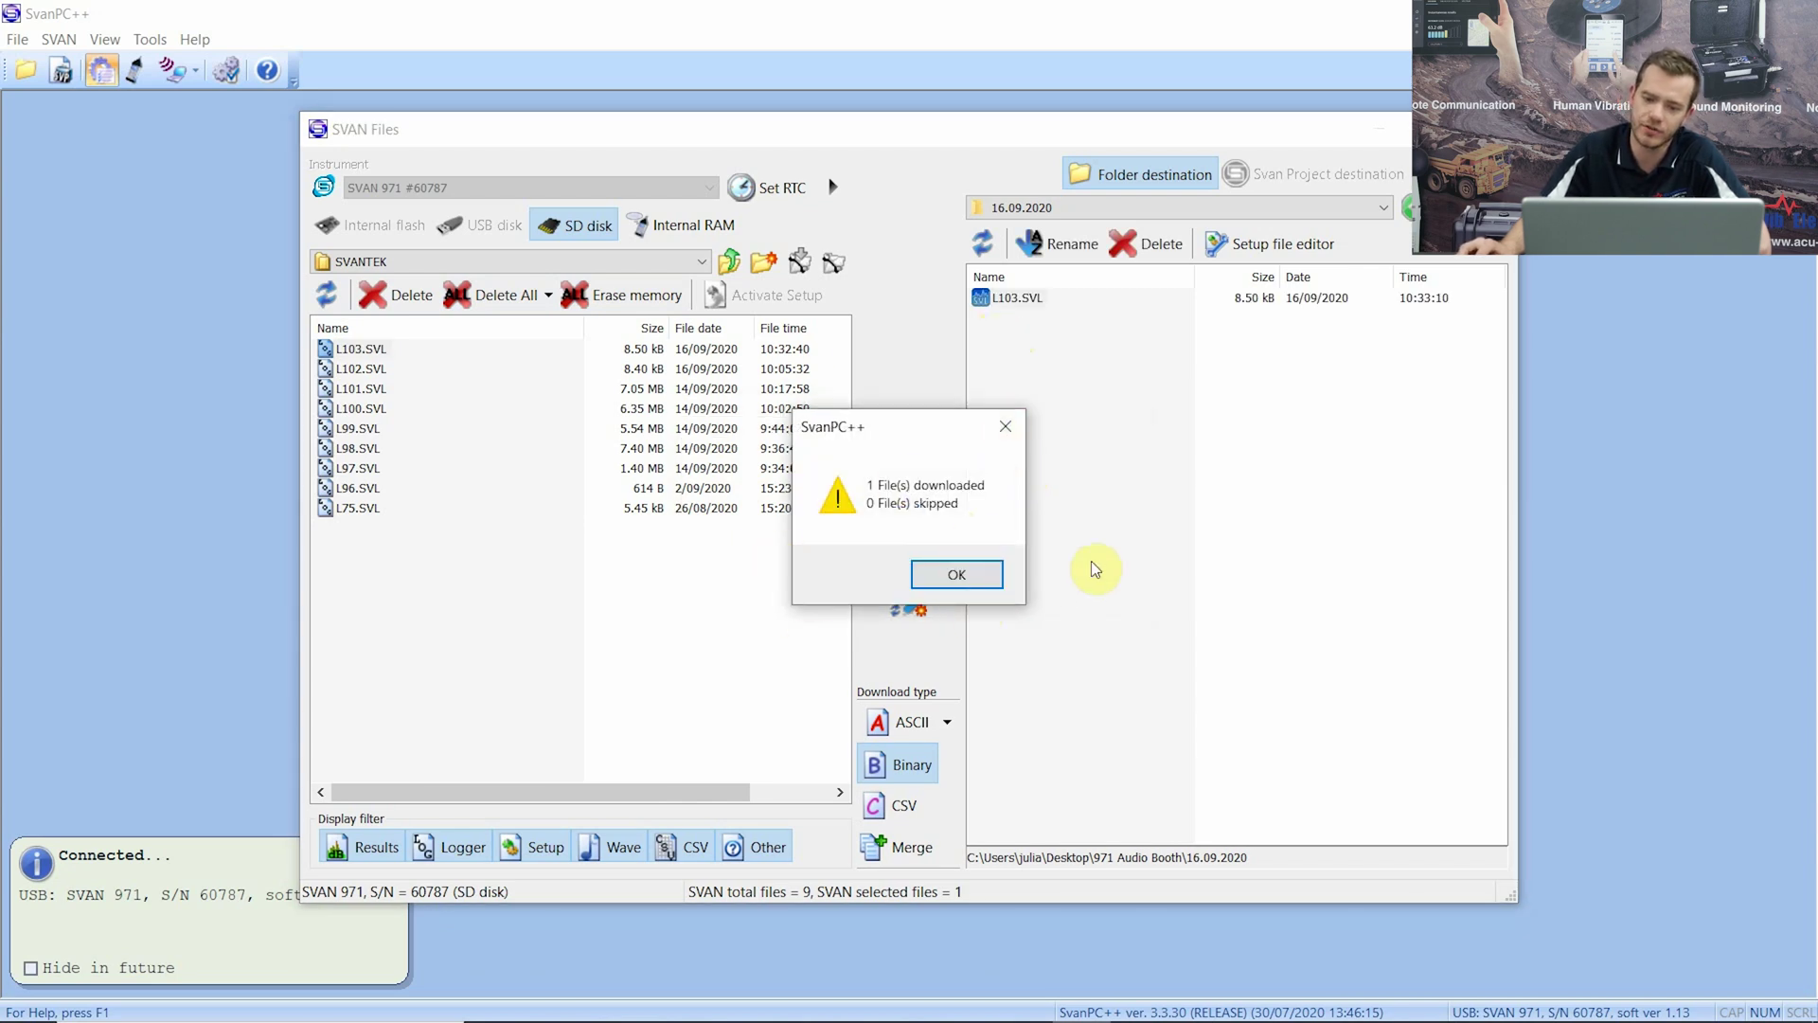
{"action": "left_click", "coordinate": [946, 582]}
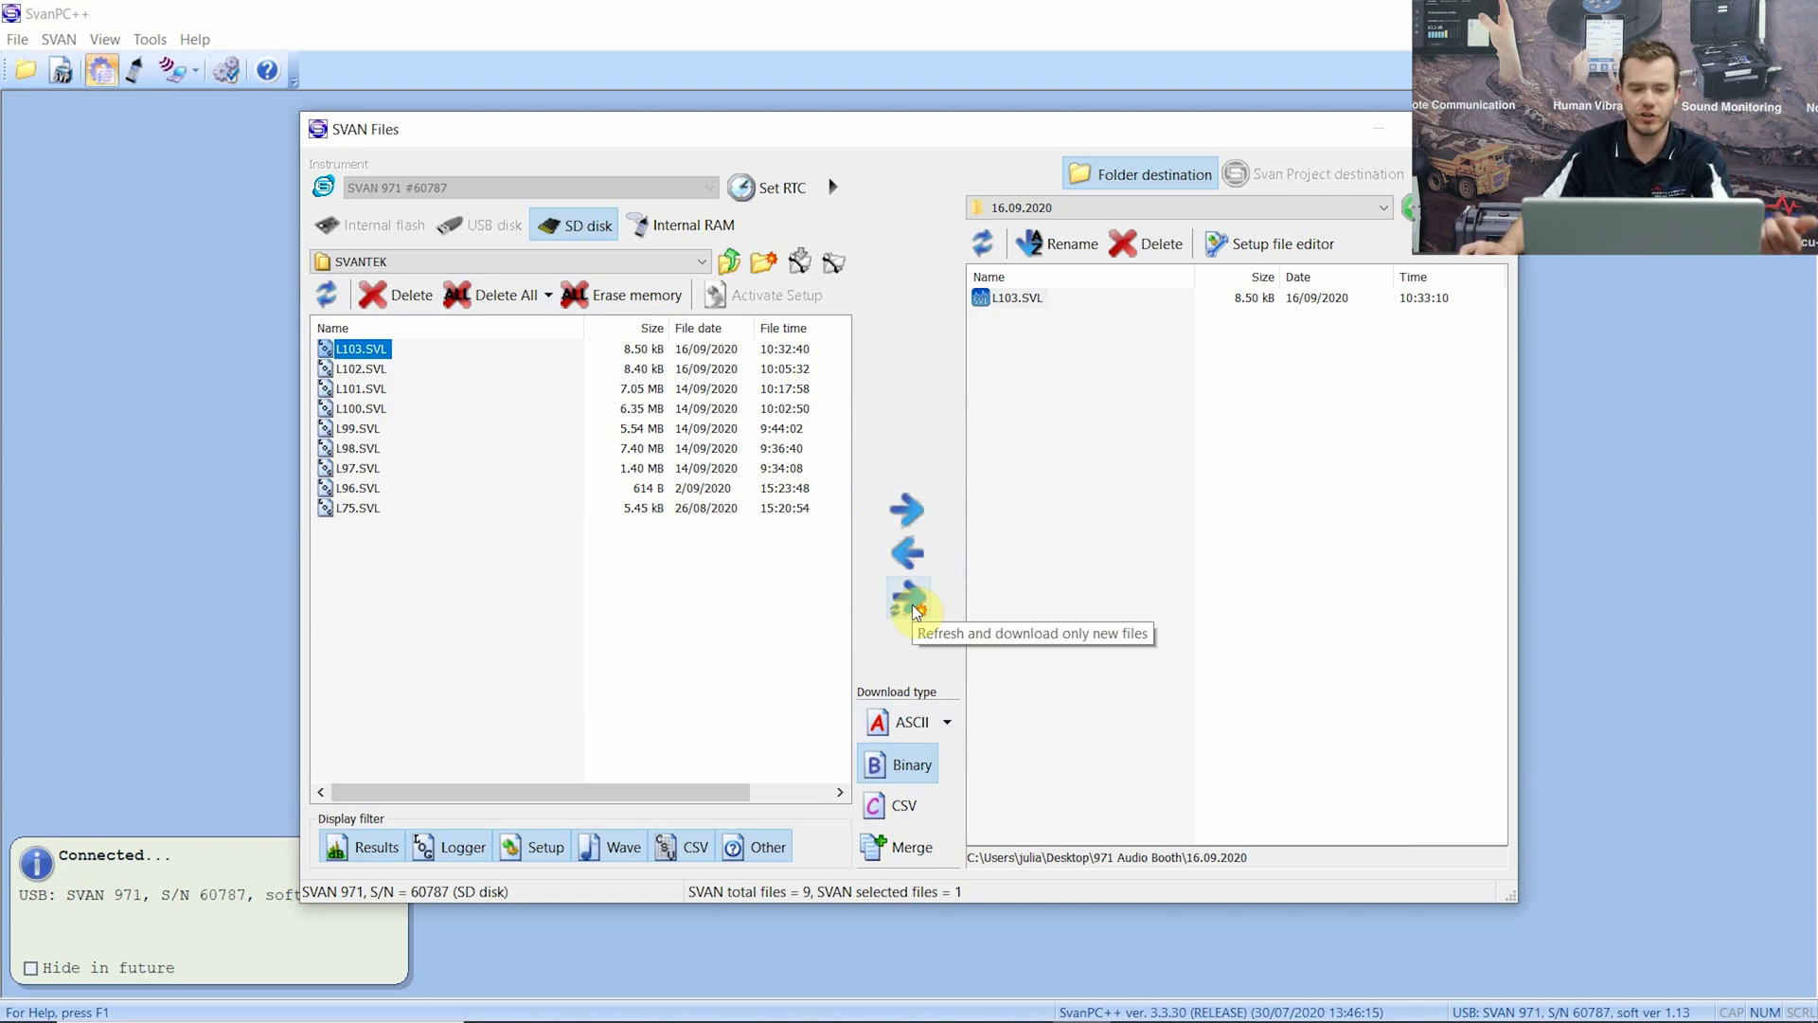
- Refresh and download only the new files from the SD disk into the 16.09.2020 folder
{"action": "left_click", "coordinate": [912, 605]}
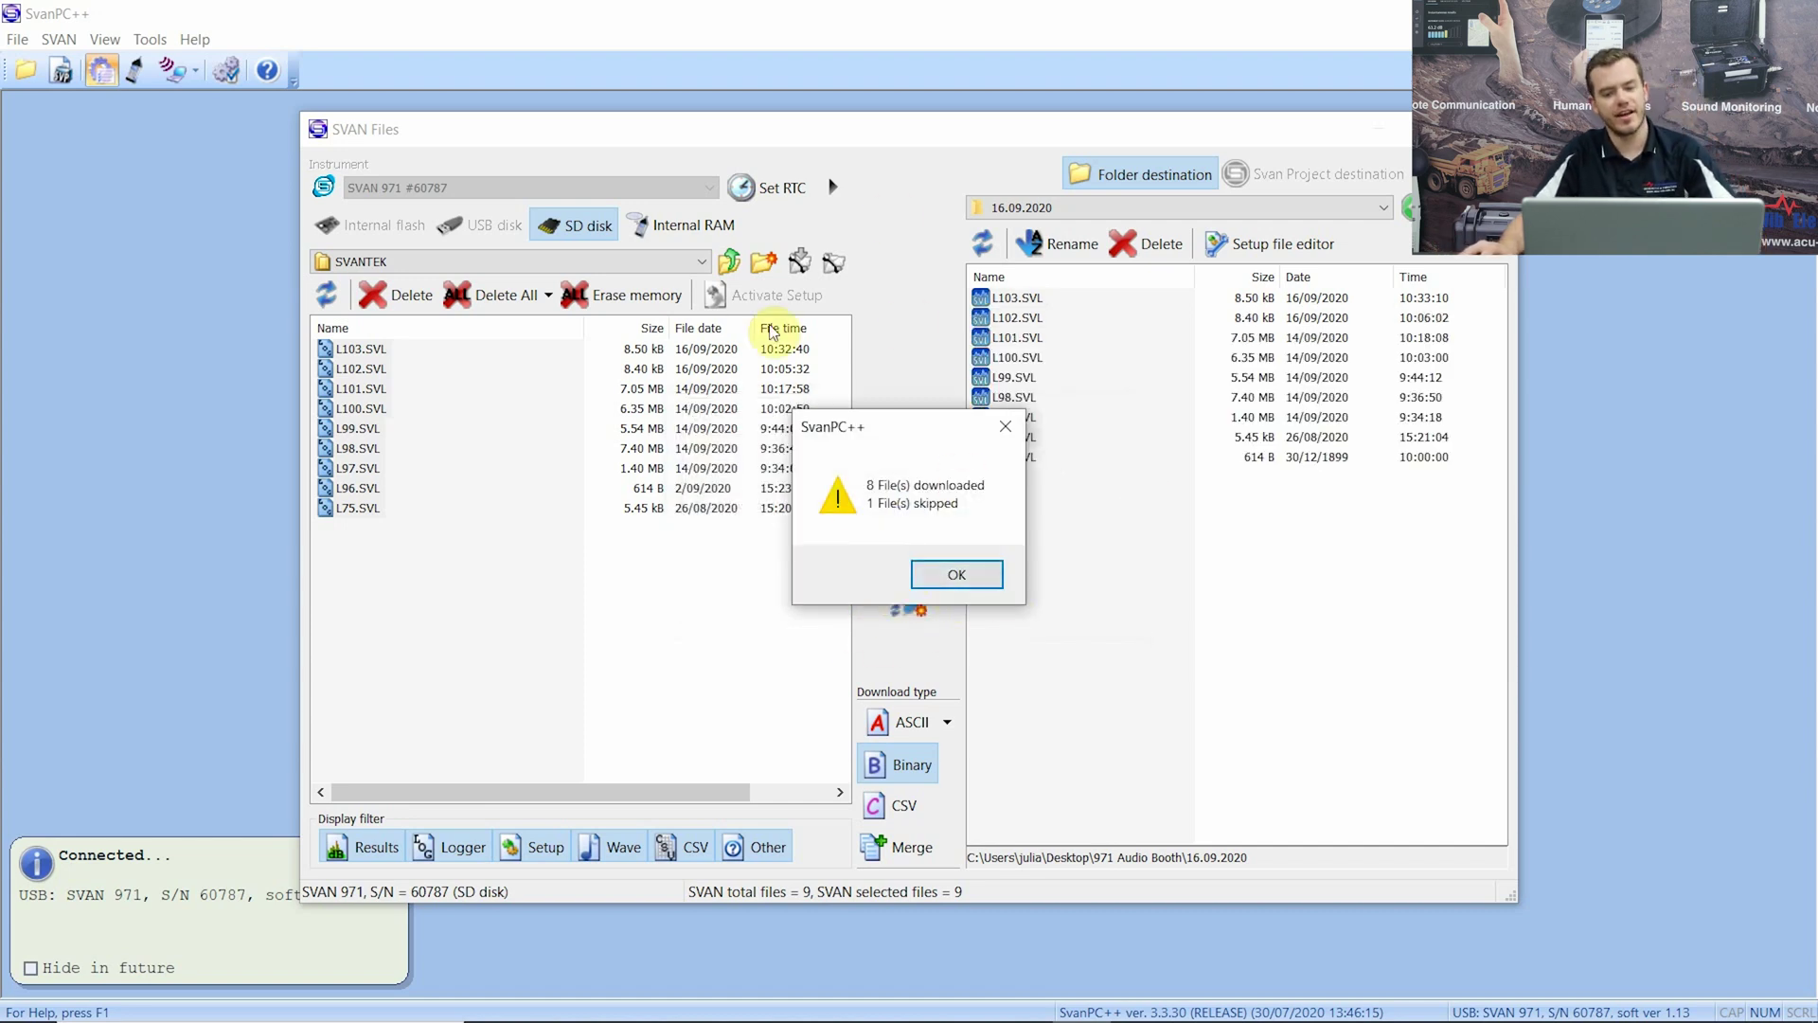
{"action": "left_click", "coordinate": [973, 577]}
{"action": "left_click", "coordinate": [466, 702]}
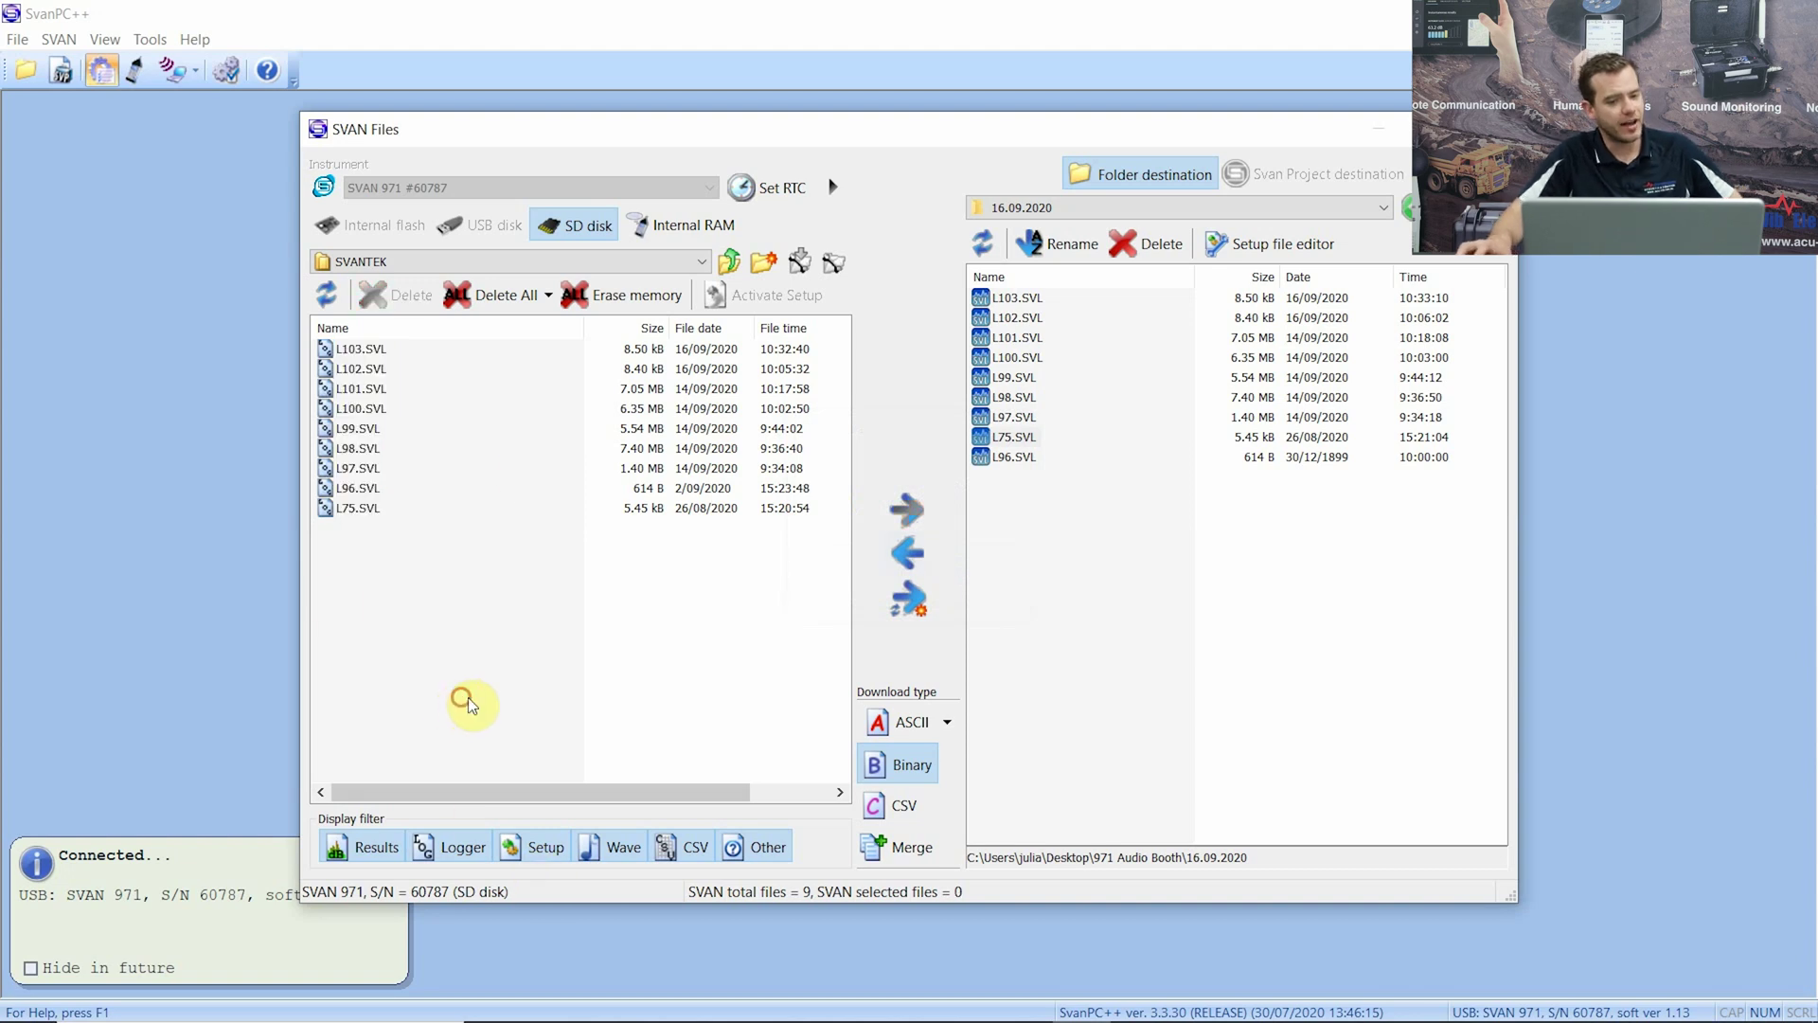
- Try to erase the whole memory of the instrument's SD disk
{"action": "left_click", "coordinate": [629, 296]}
{"action": "left_click", "coordinate": [979, 595]}
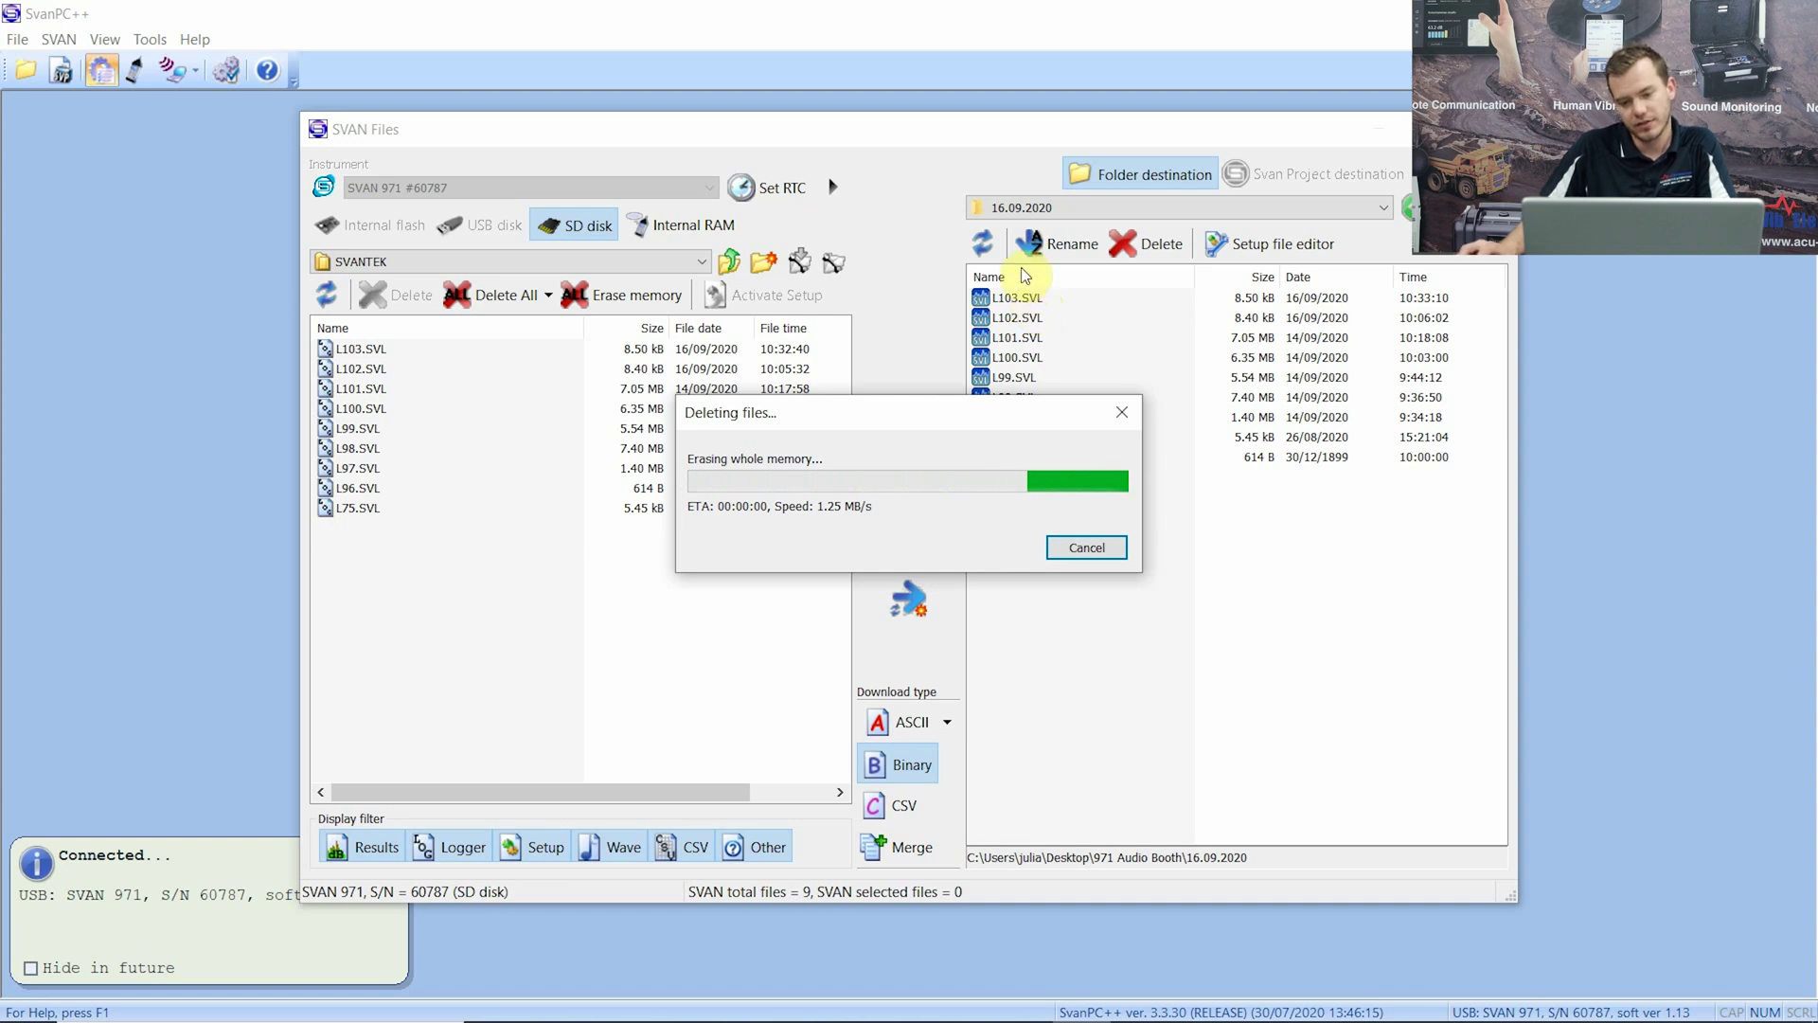
{"action": "left_click", "coordinate": [1122, 414]}
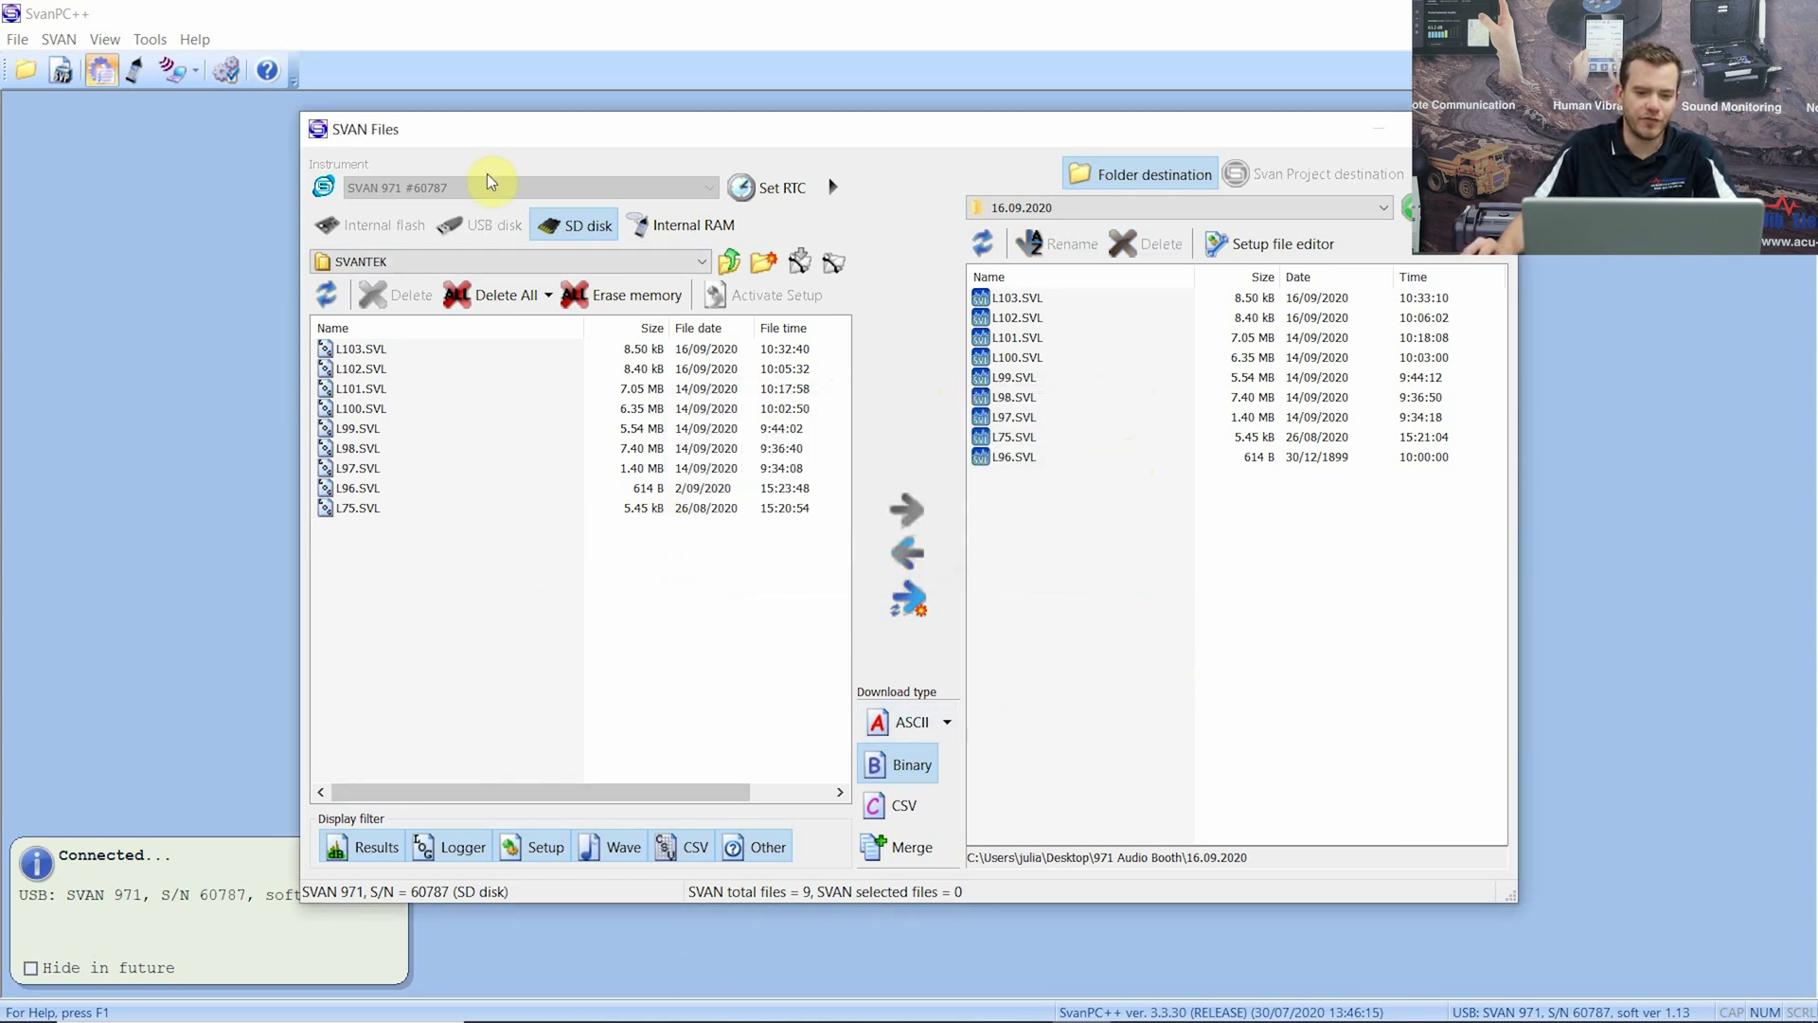
- Open the downloaded L103.SVL file from the 16.09.2020 folder to view its logger results and dismiss the connection notification
{"action": "left_click", "coordinate": [1008, 300]}
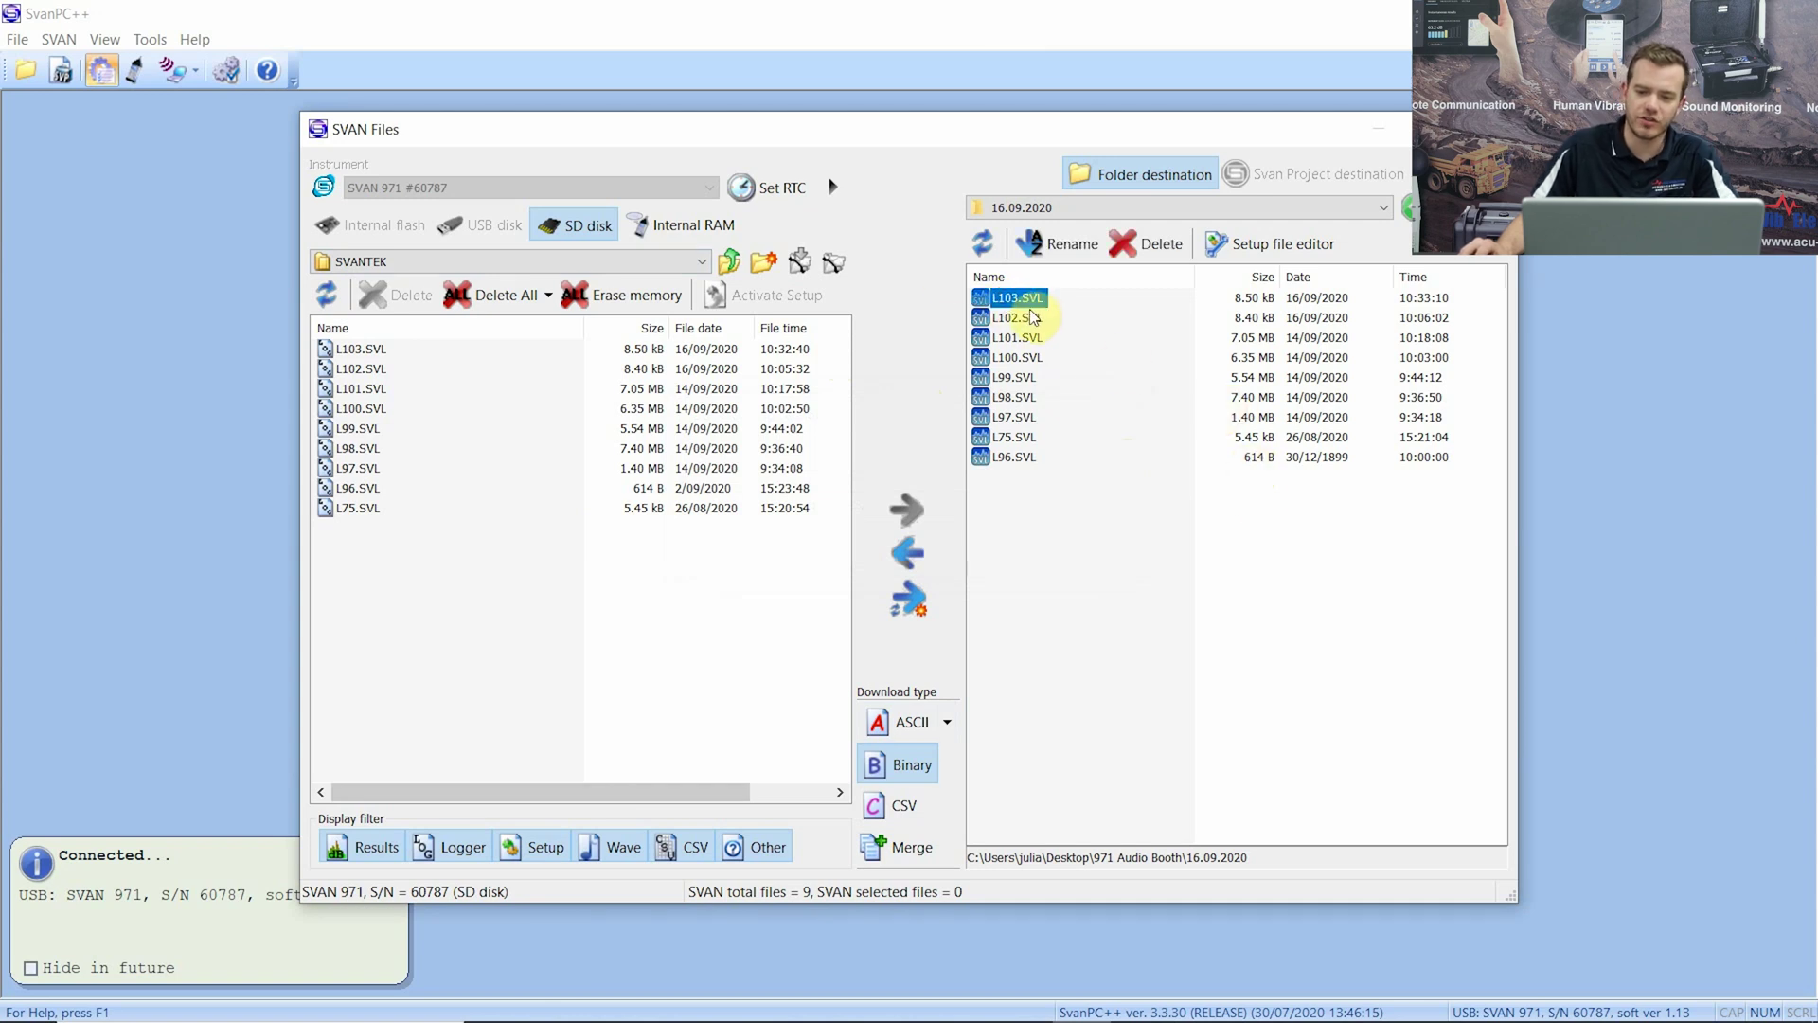
{"action": "double_click", "coordinate": [1017, 298]}
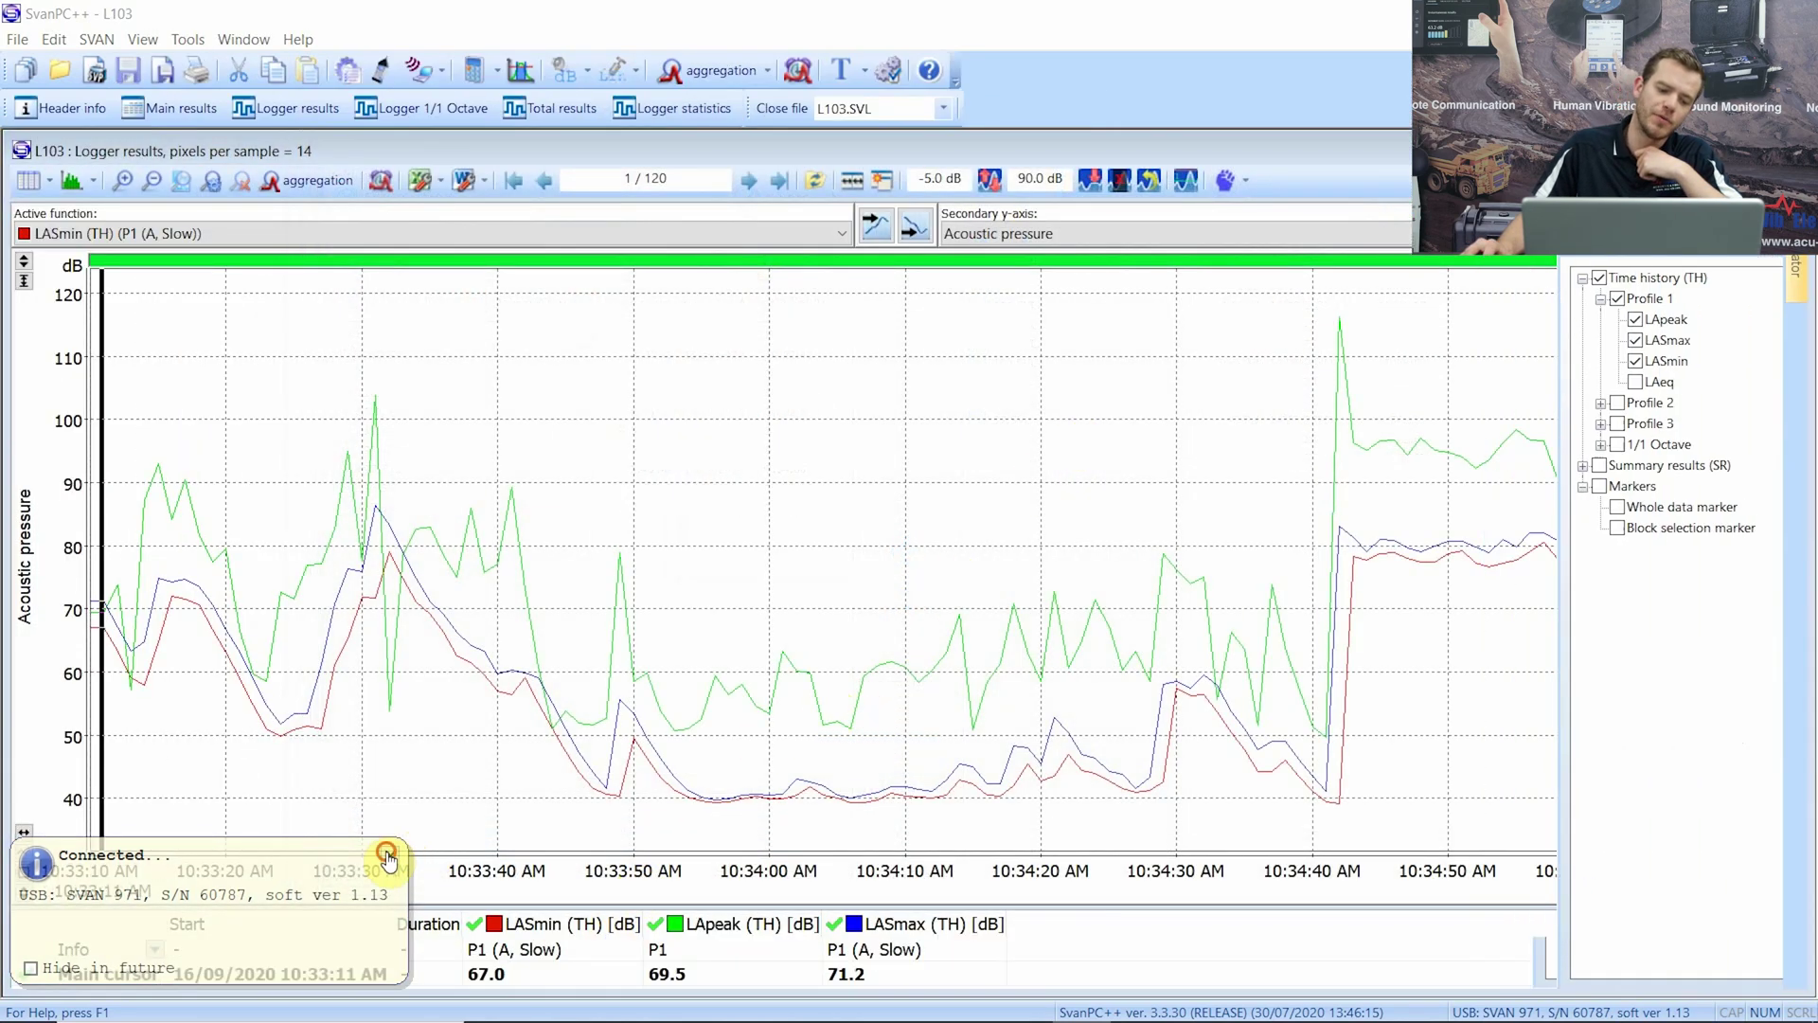
{"action": "left_click", "coordinate": [389, 855]}
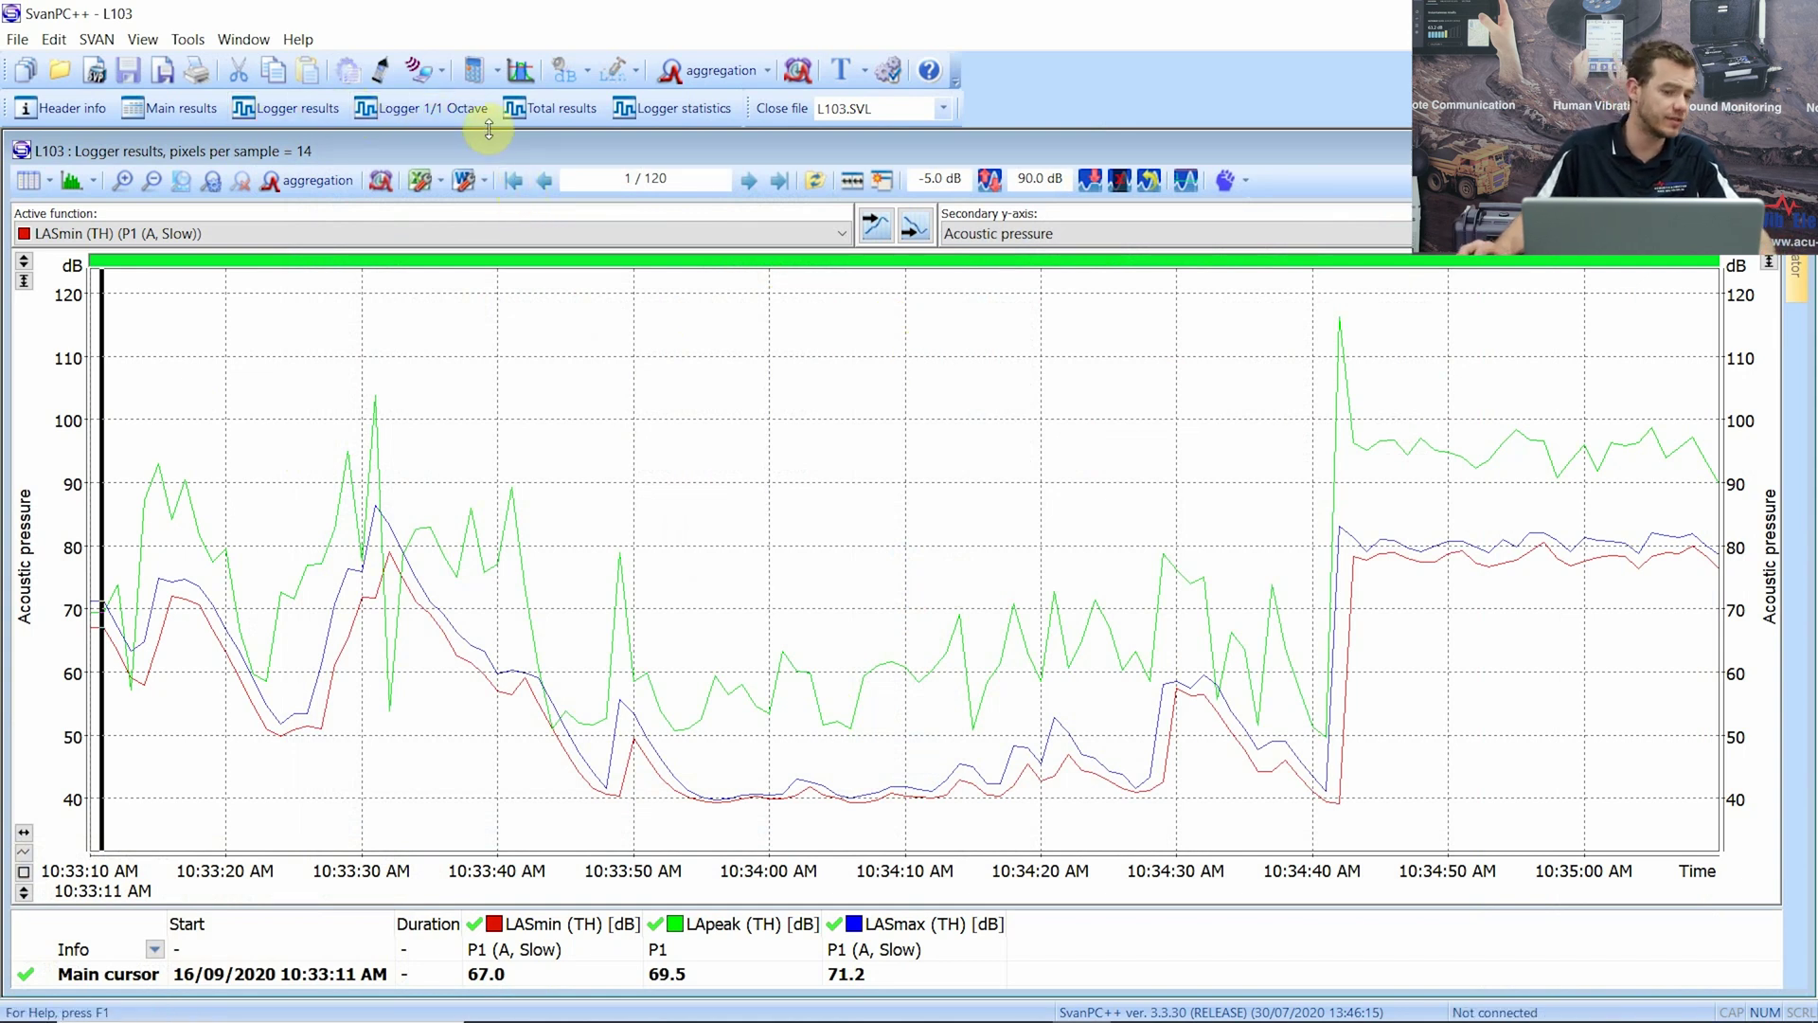
- Open the Logger 1/1 Octave results of L103 in a widened view and display them as a table
{"action": "left_click", "coordinate": [435, 106]}
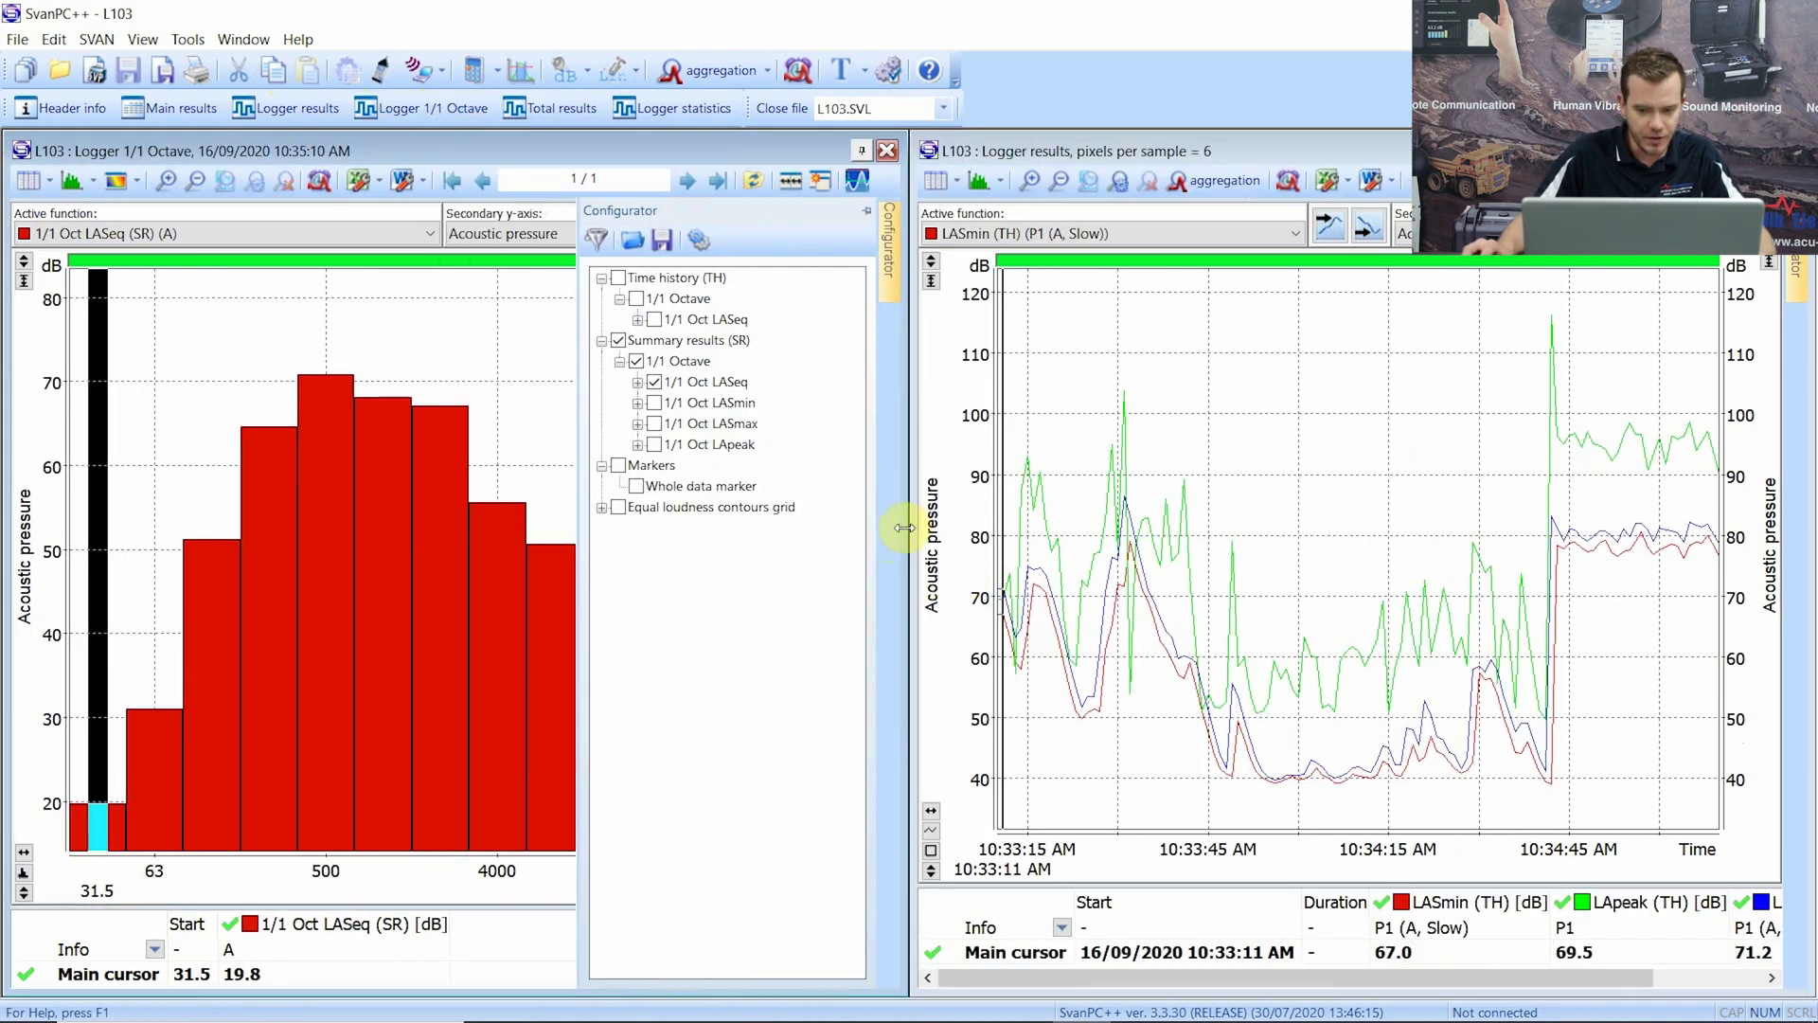
{"action": "left_click_drag", "start_coordinate": [904, 529], "coordinate": [1432, 512]}
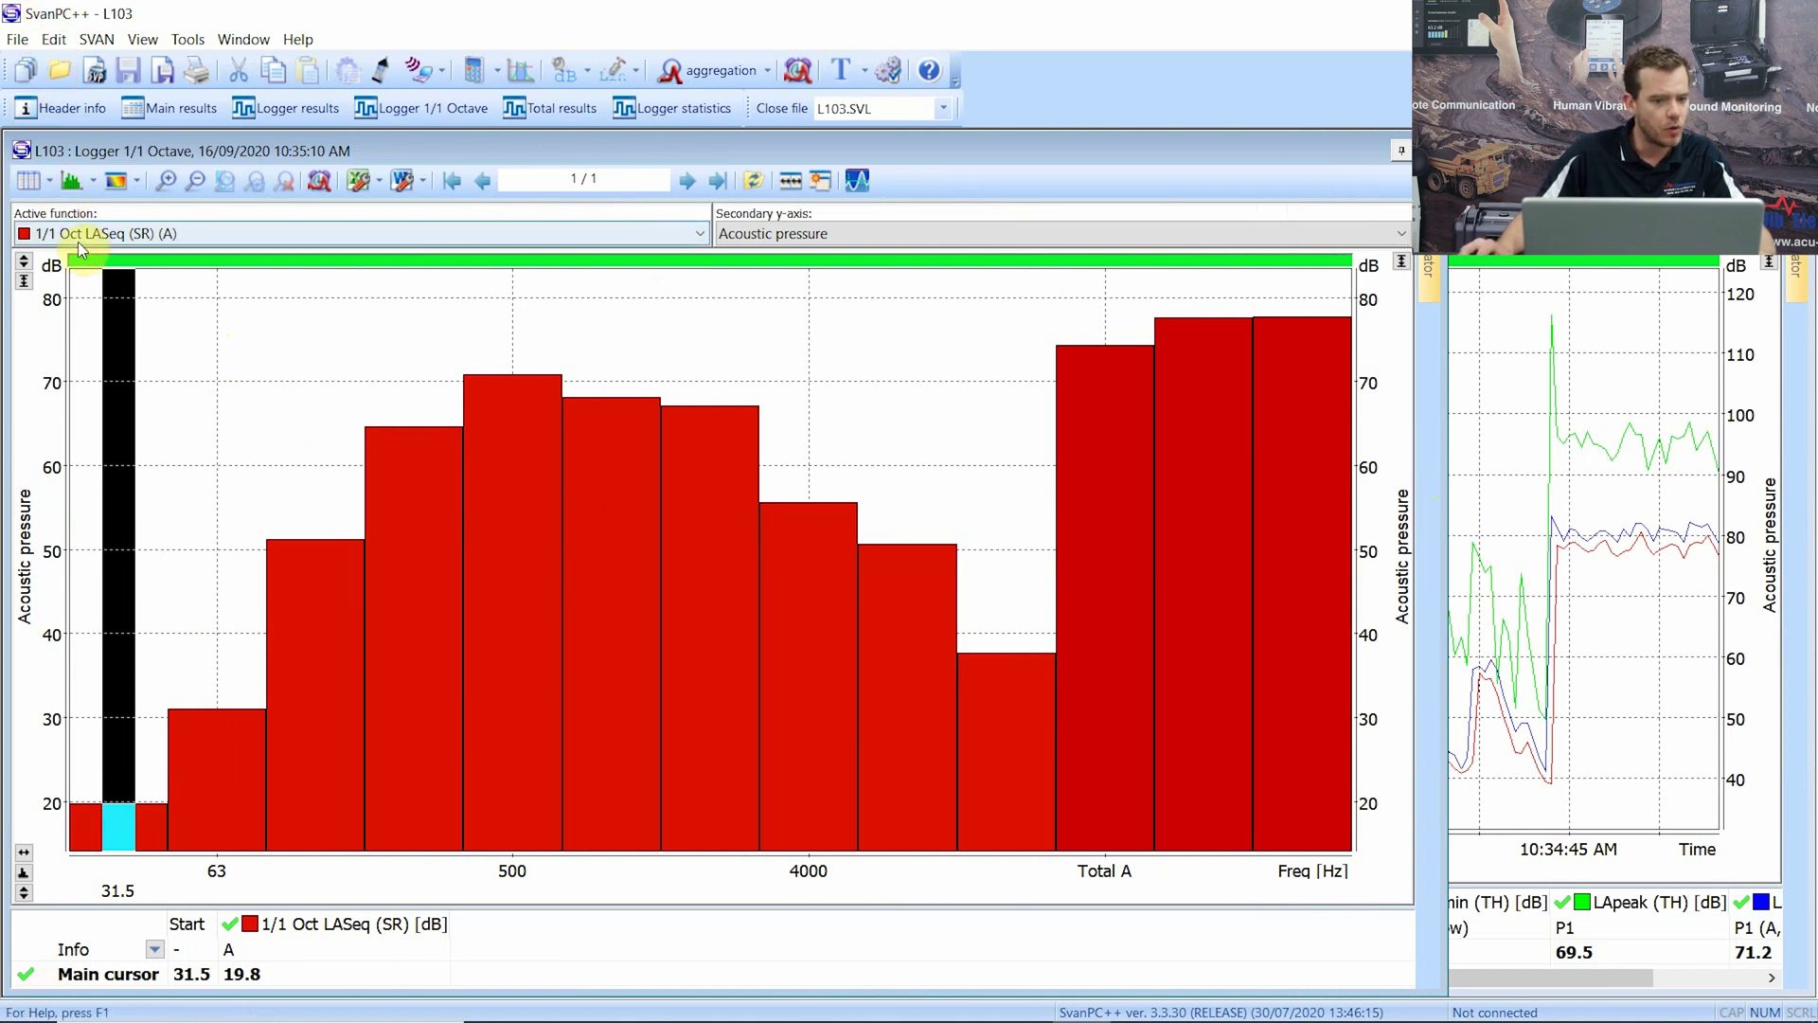
{"action": "left_click", "coordinate": [27, 183]}
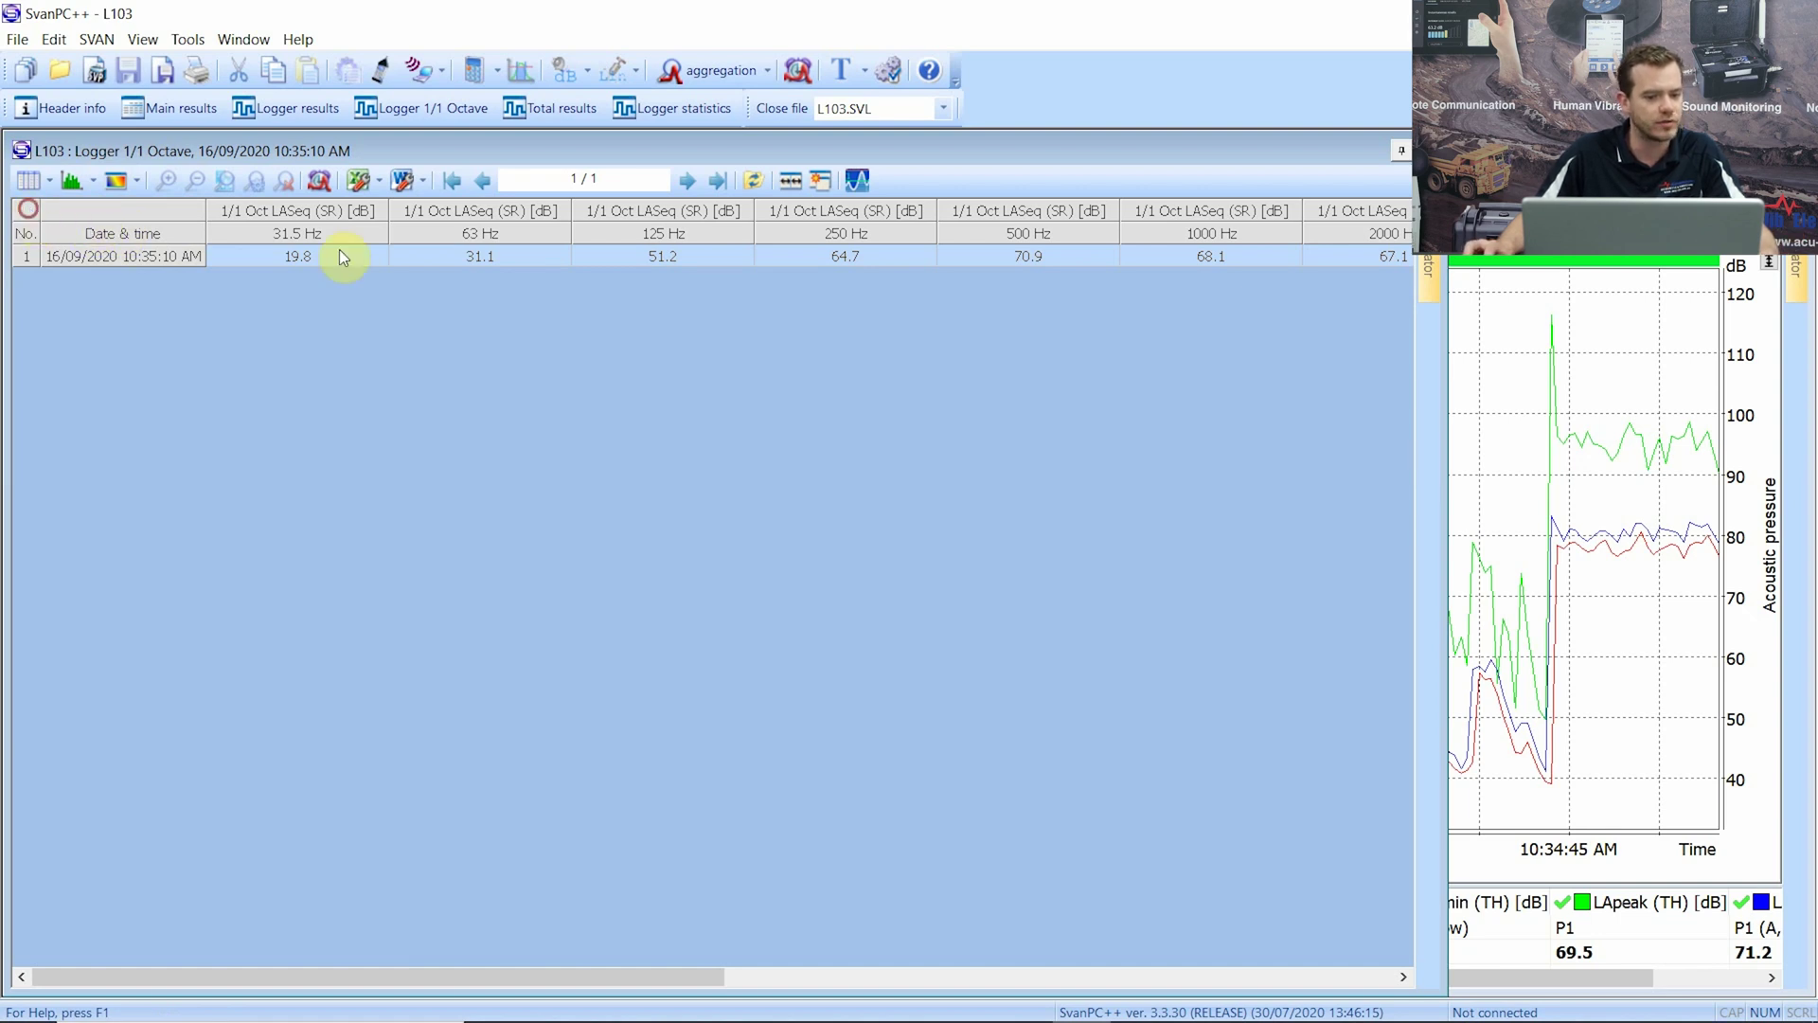
- Select the whole 1/1 octave table and send it to a new Excel worksheet with Insert HeaderInfo set to Always
{"action": "left_click", "coordinate": [418, 252]}
{"action": "left_click", "coordinate": [312, 253]}
{"action": "left_click", "coordinate": [699, 235]}
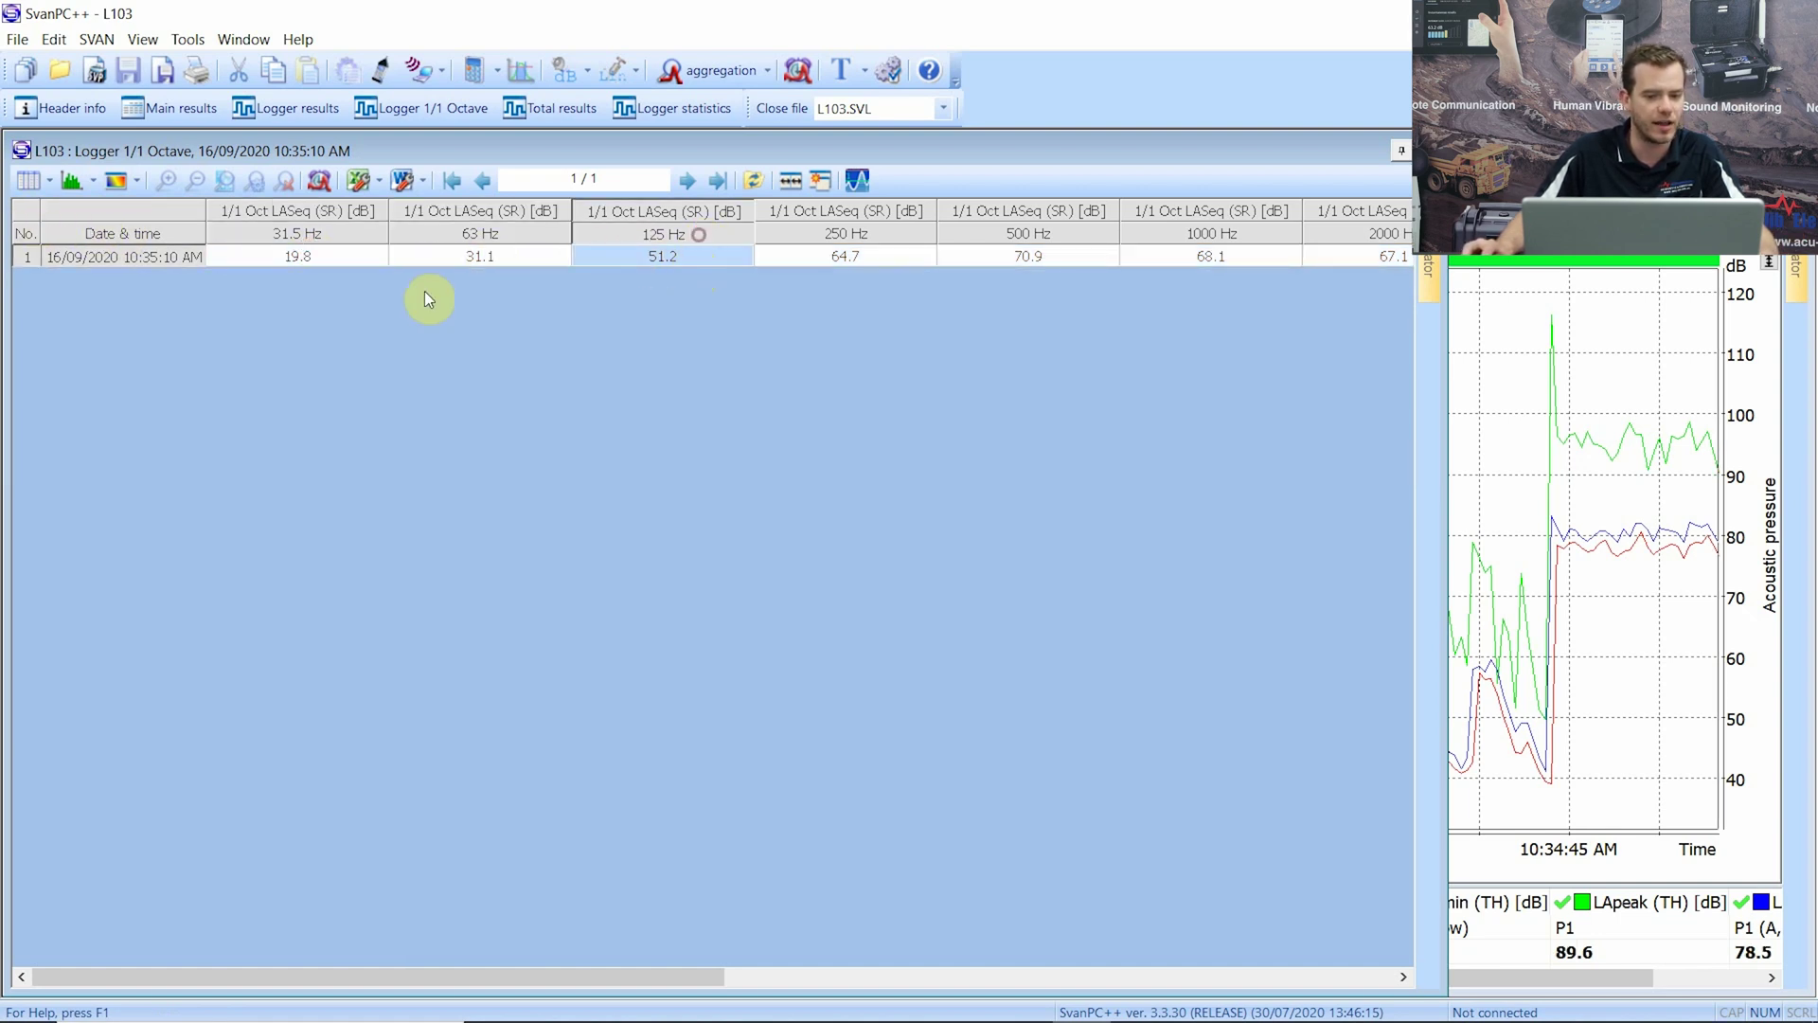
{"action": "left_click", "coordinate": [31, 212]}
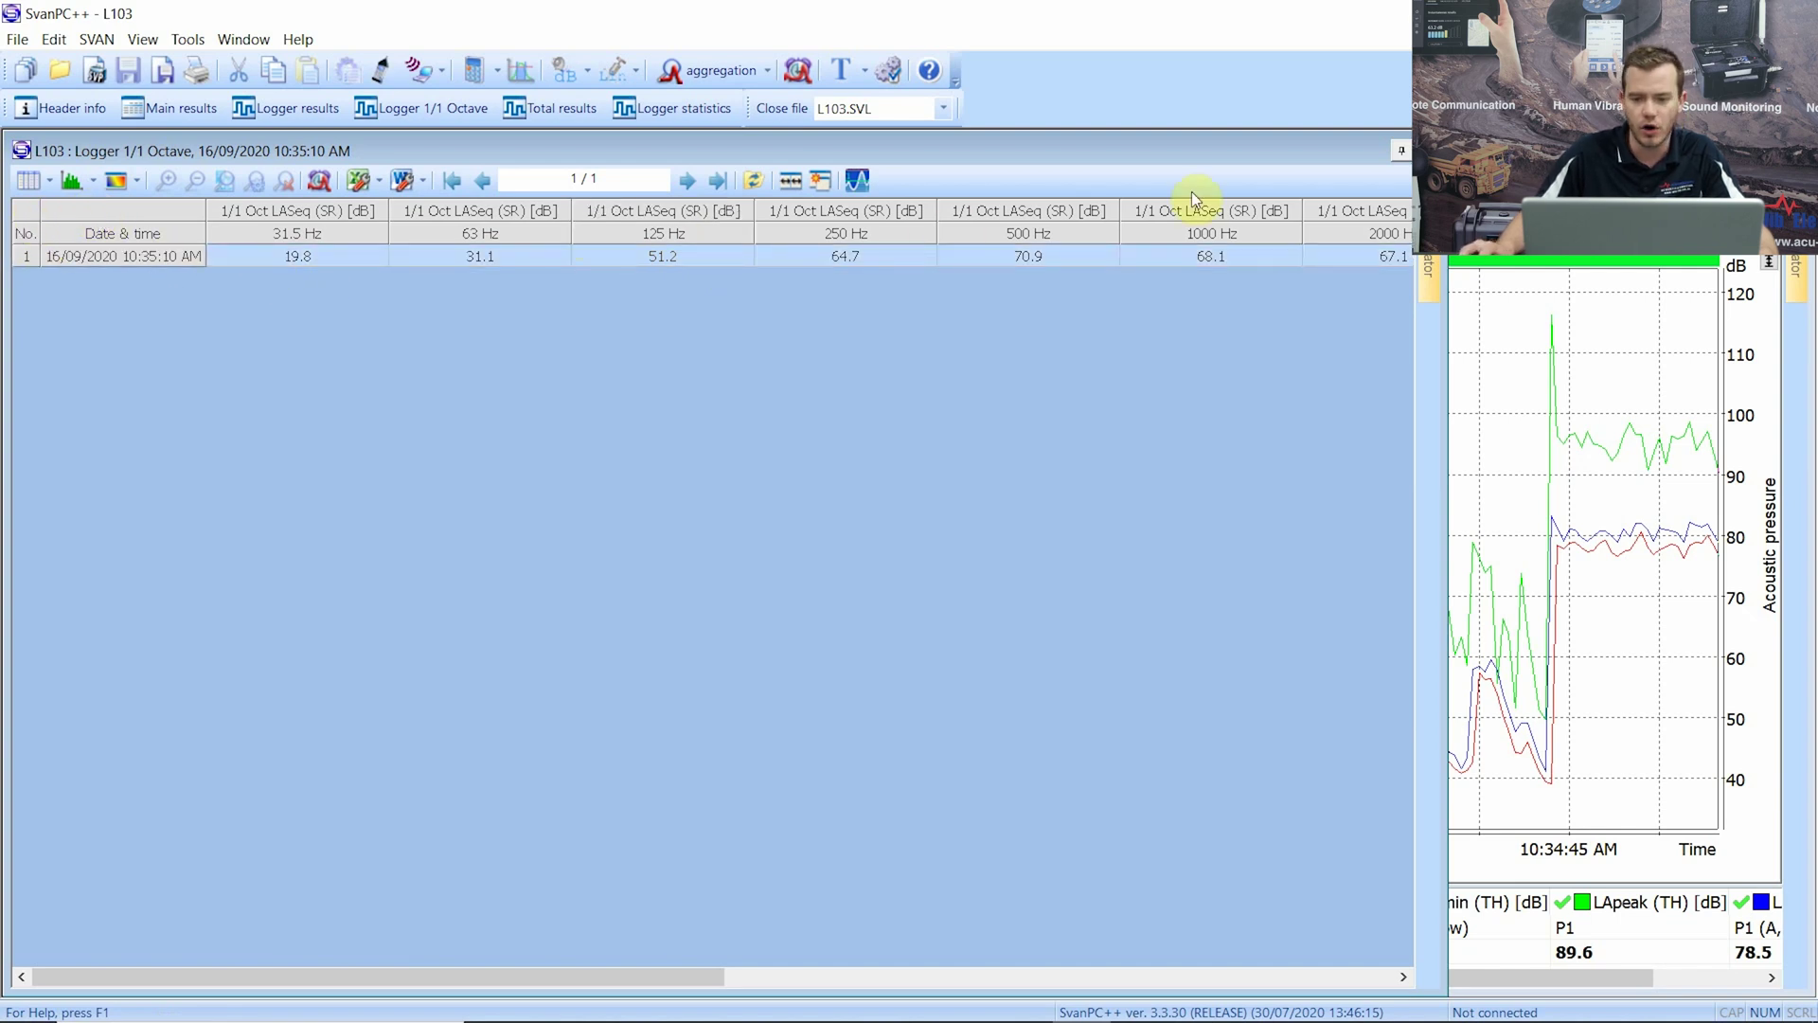
{"action": "left_click", "coordinate": [361, 176]}
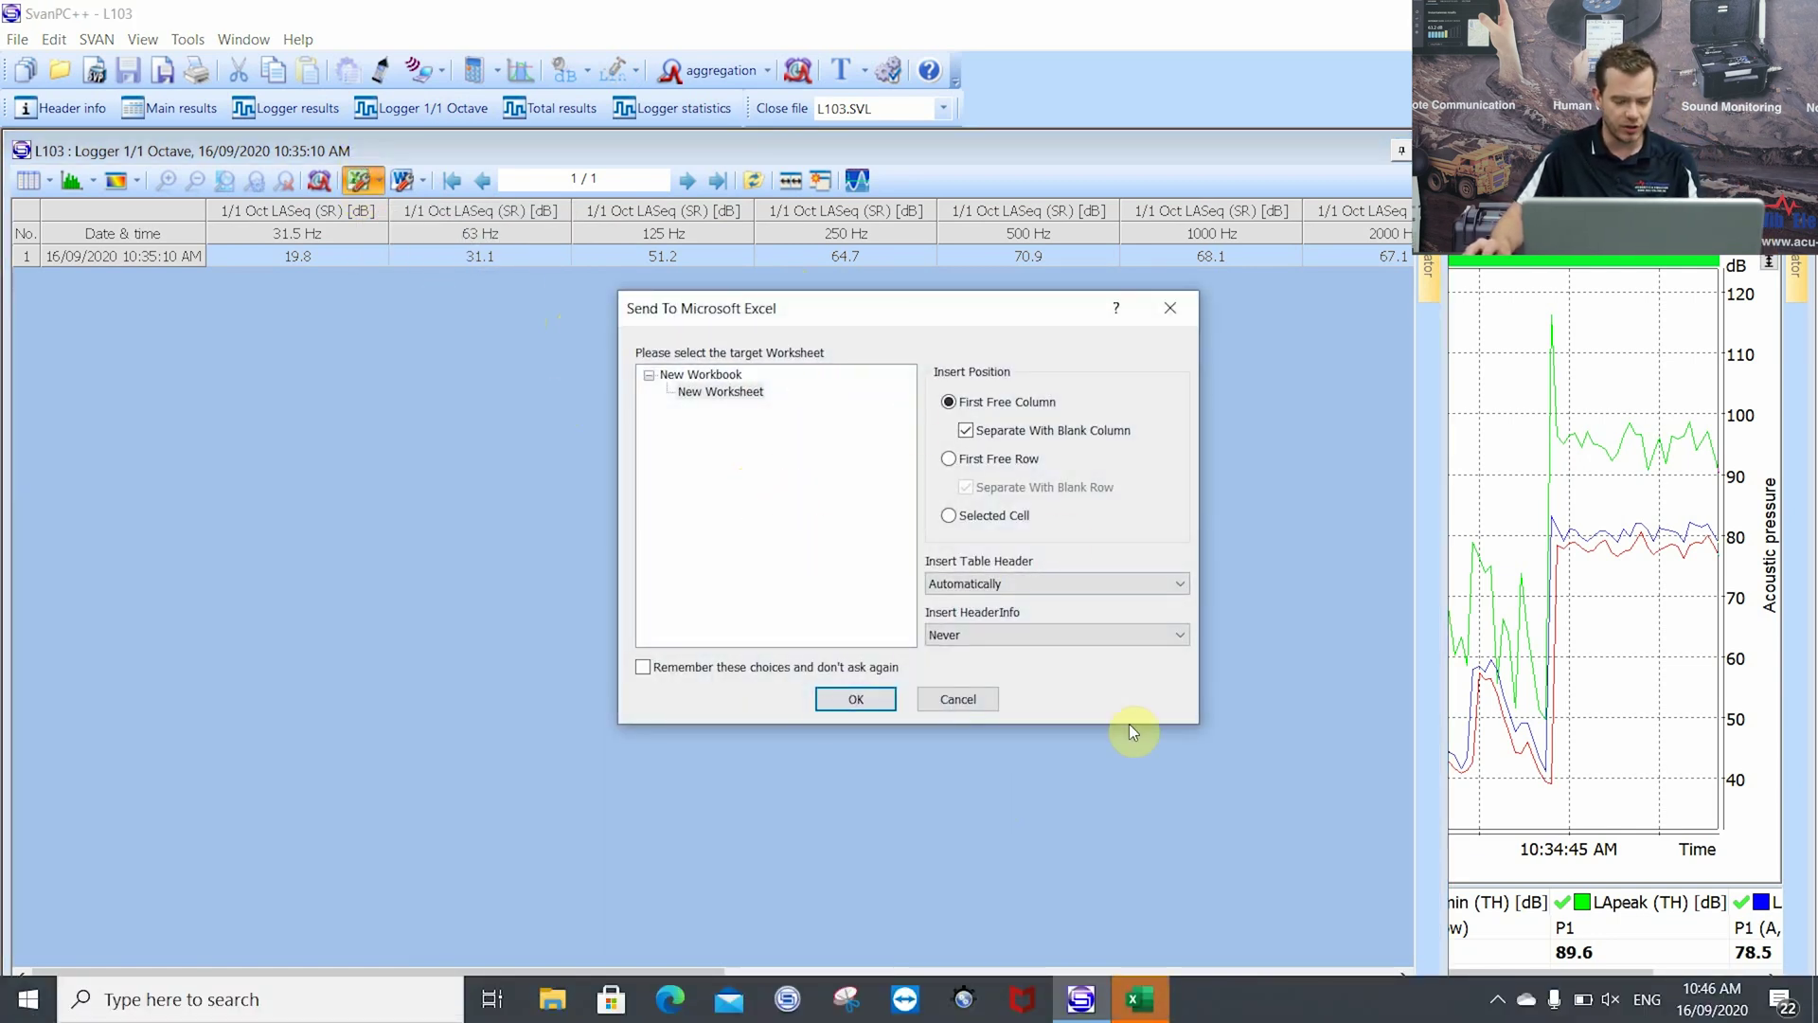
{"action": "left_click", "coordinate": [1010, 639]}
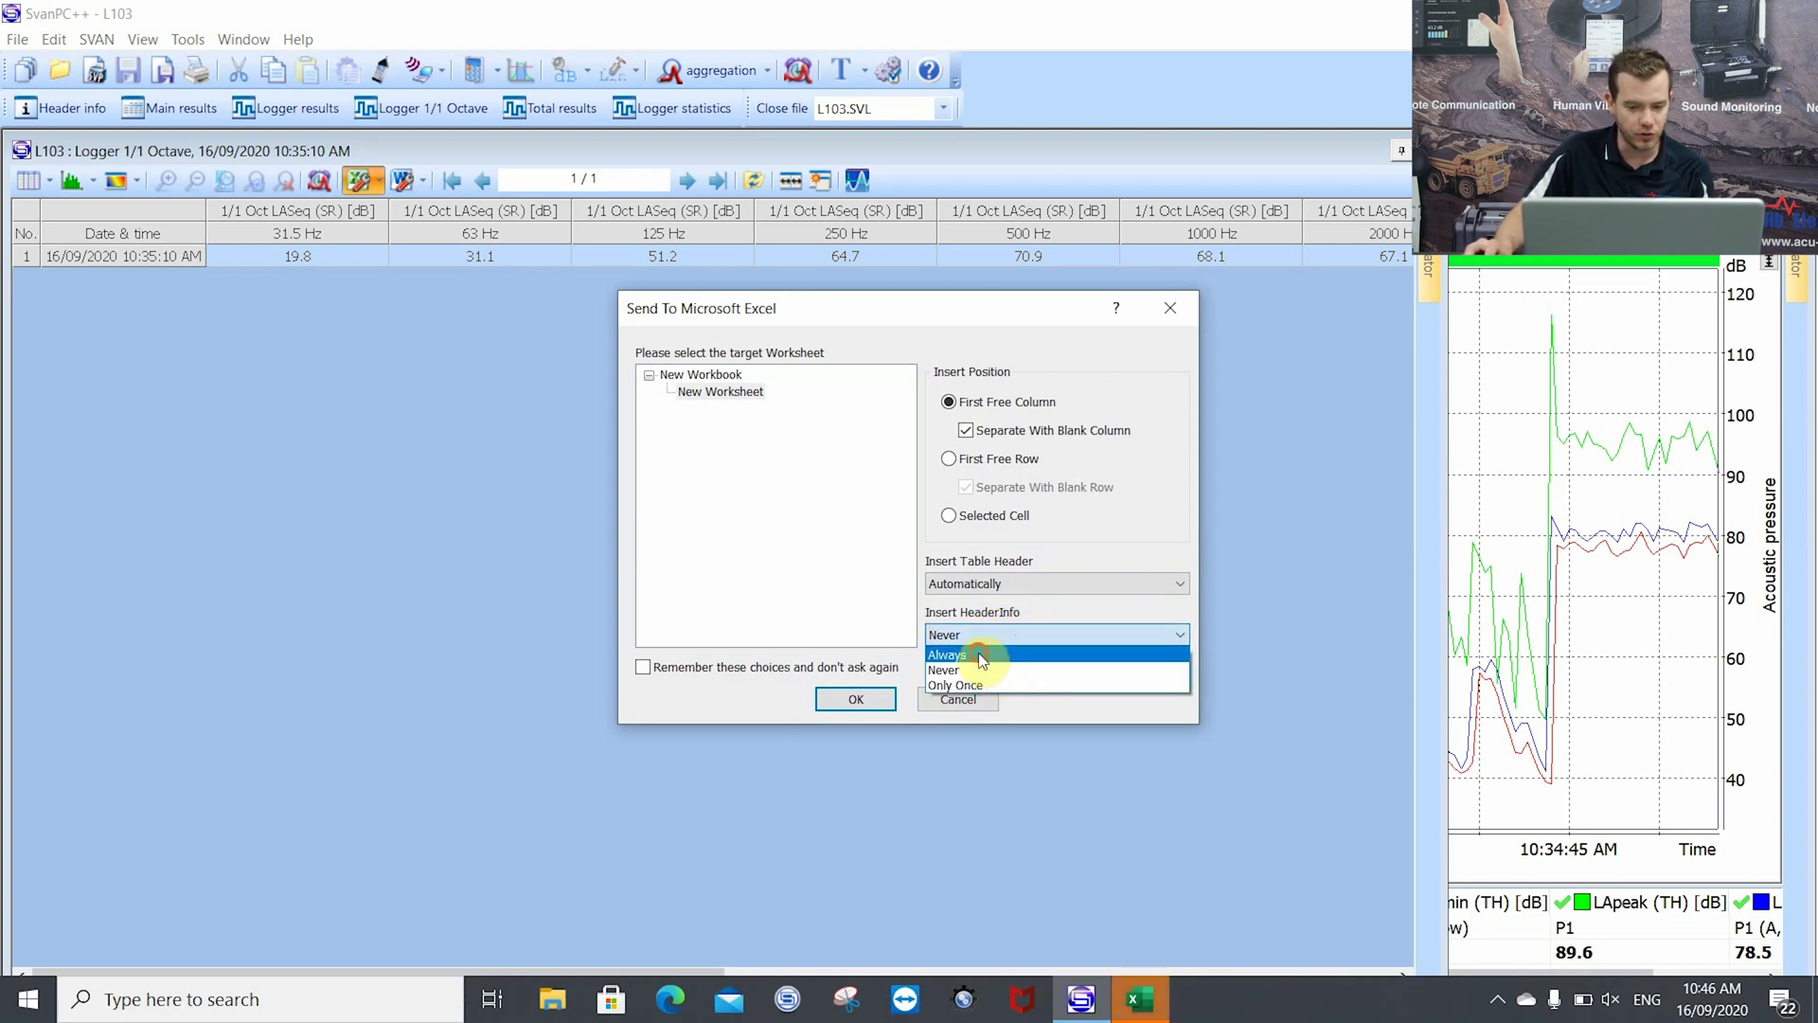
{"action": "left_click", "coordinate": [976, 670]}
{"action": "left_click", "coordinate": [860, 699]}
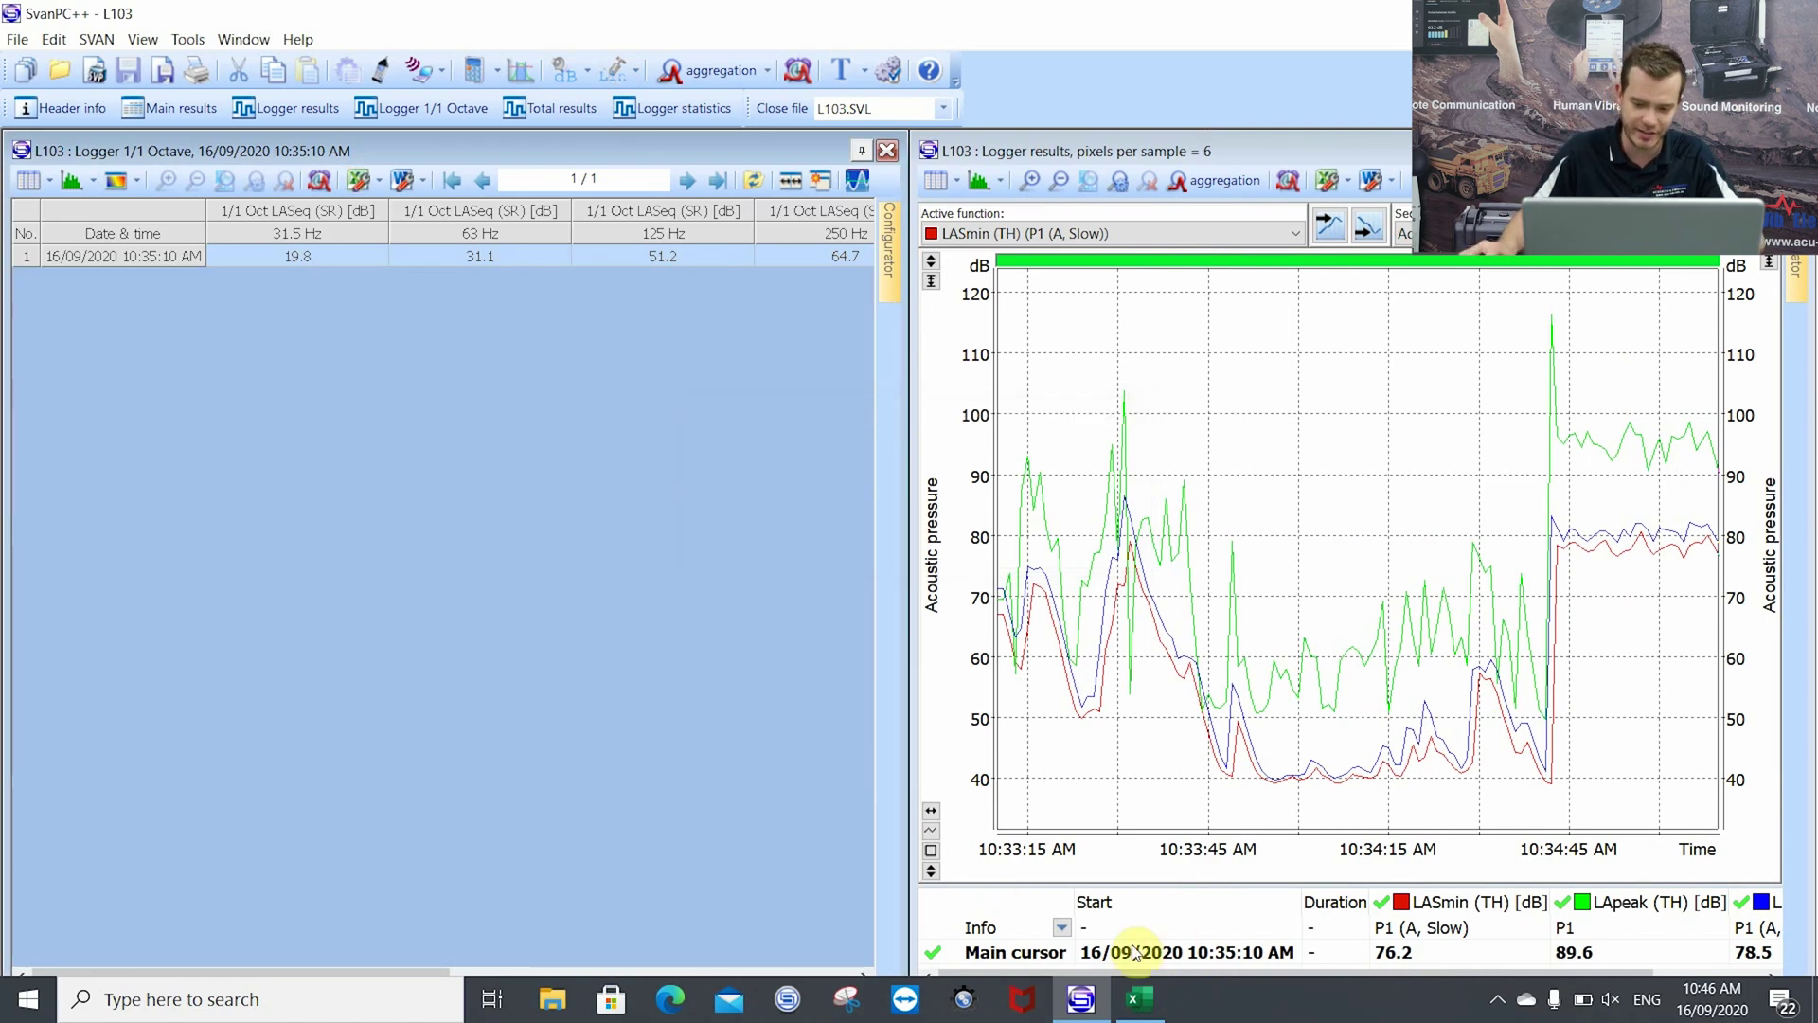
- Switch to the exported Sheet1 in Excel, maximize it and auto-fit columns C and D to their contents
{"action": "left_click", "coordinate": [1146, 1002]}
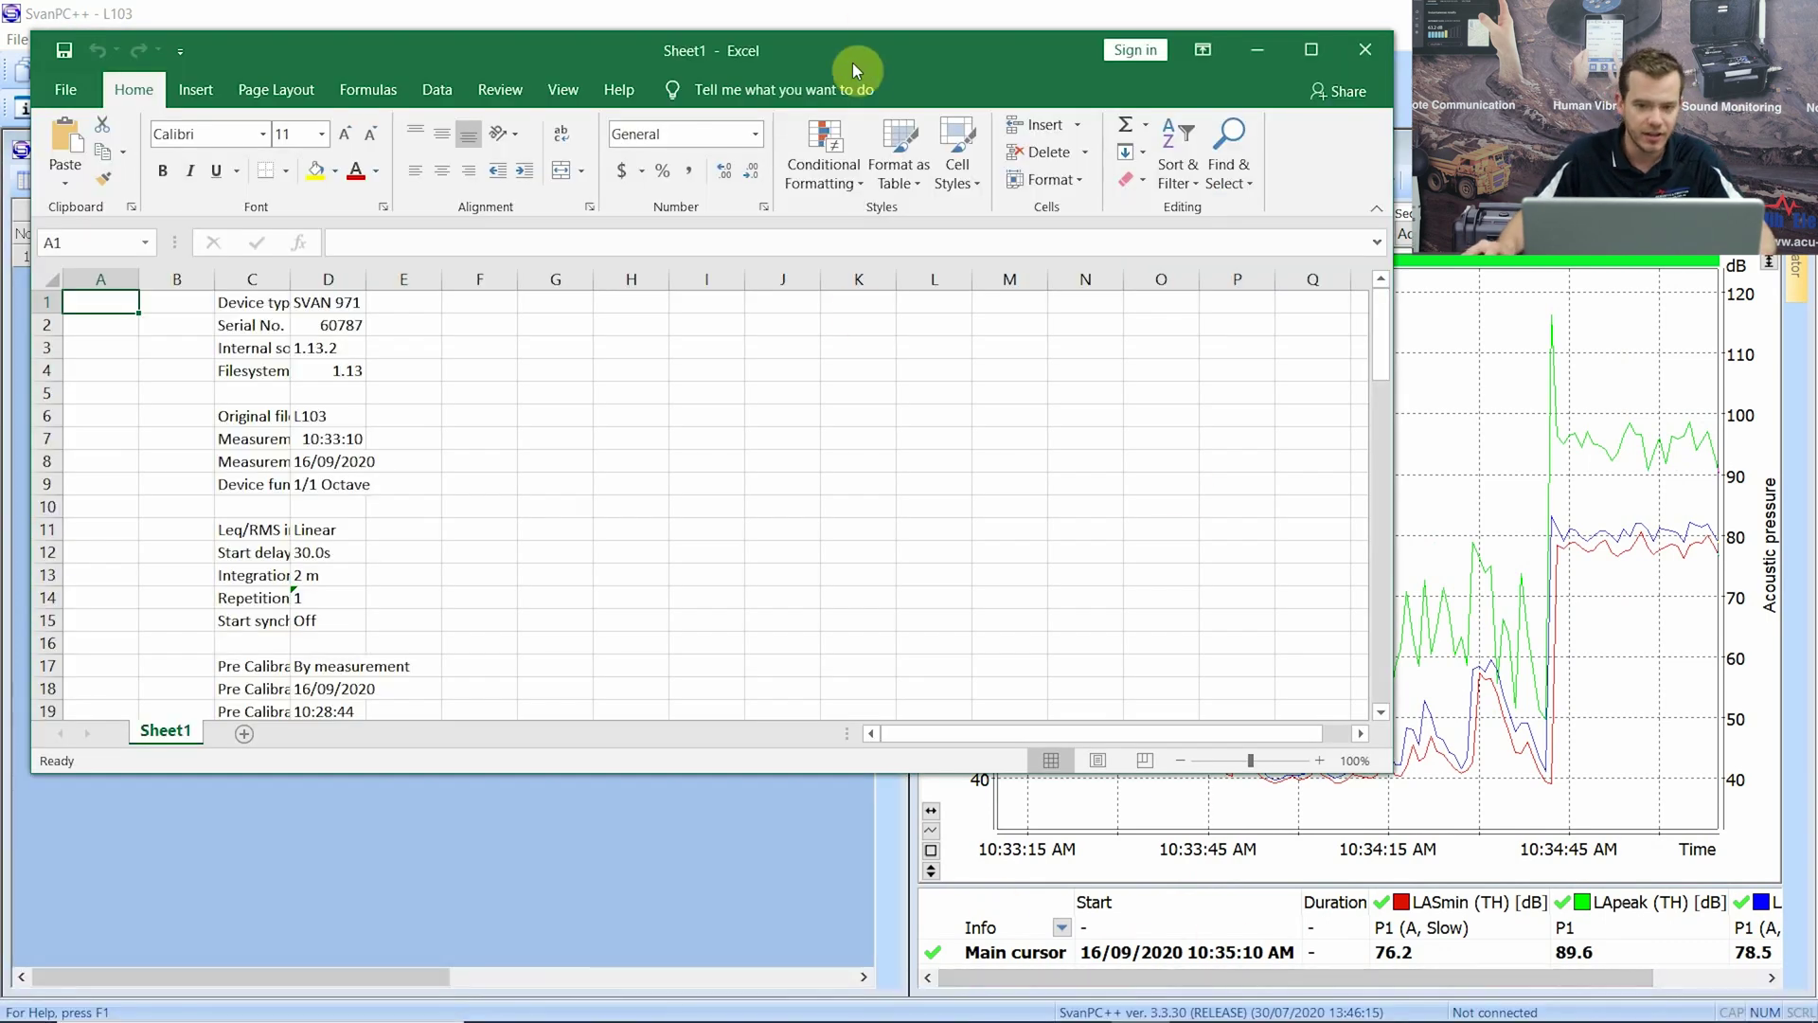
{"action": "double_click", "coordinate": [852, 60]}
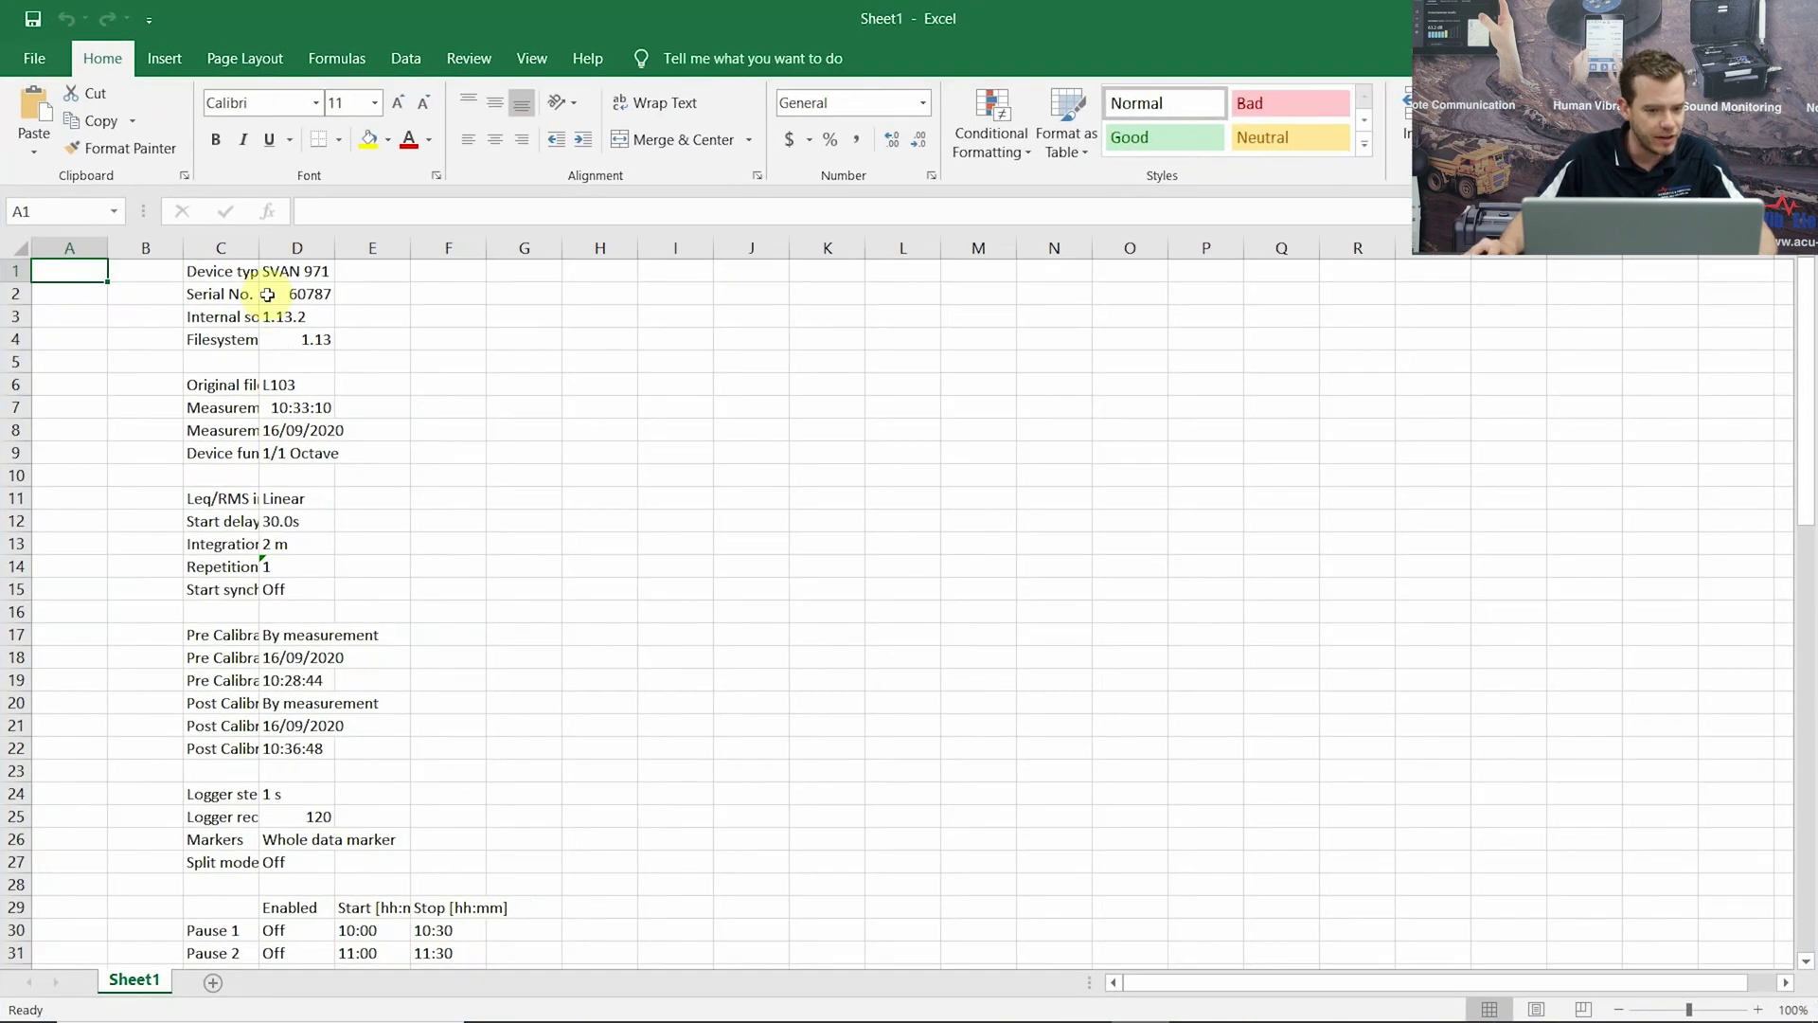
{"action": "left_click", "coordinate": [242, 248]}
{"action": "double_click", "coordinate": [249, 247]}
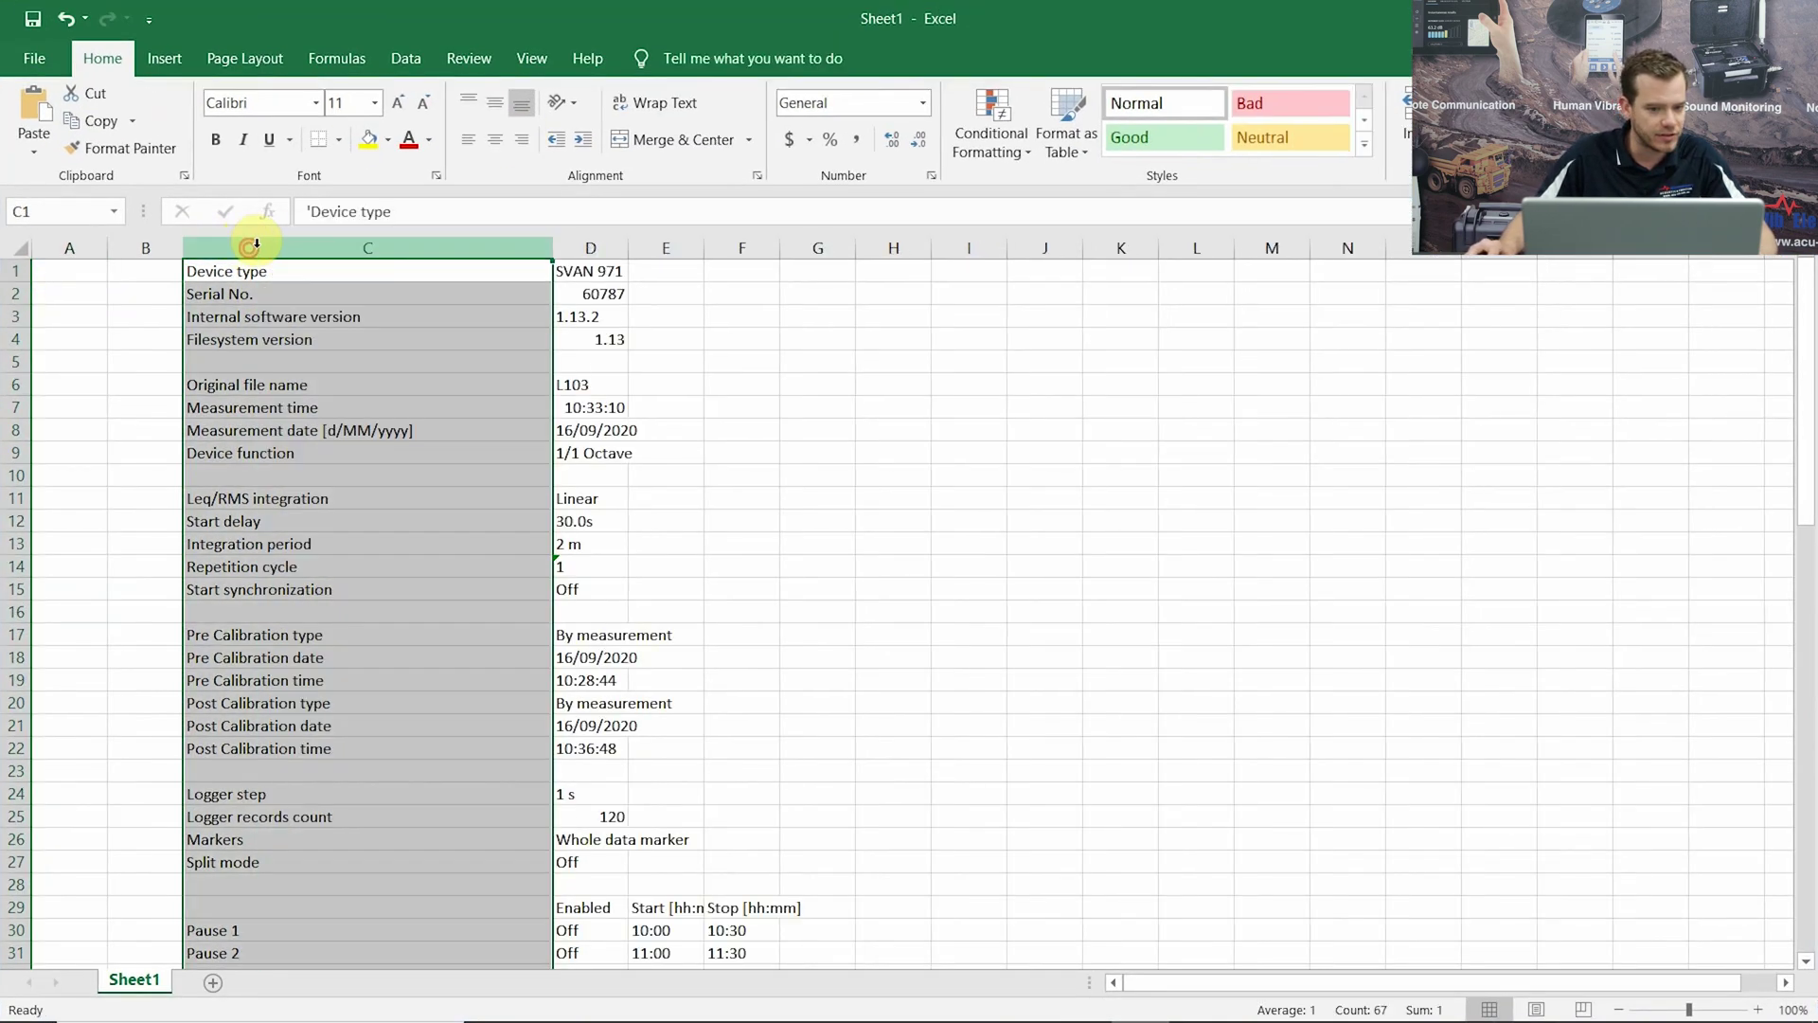
{"action": "left_click", "coordinate": [606, 247]}
{"action": "double_click", "coordinate": [628, 247]}
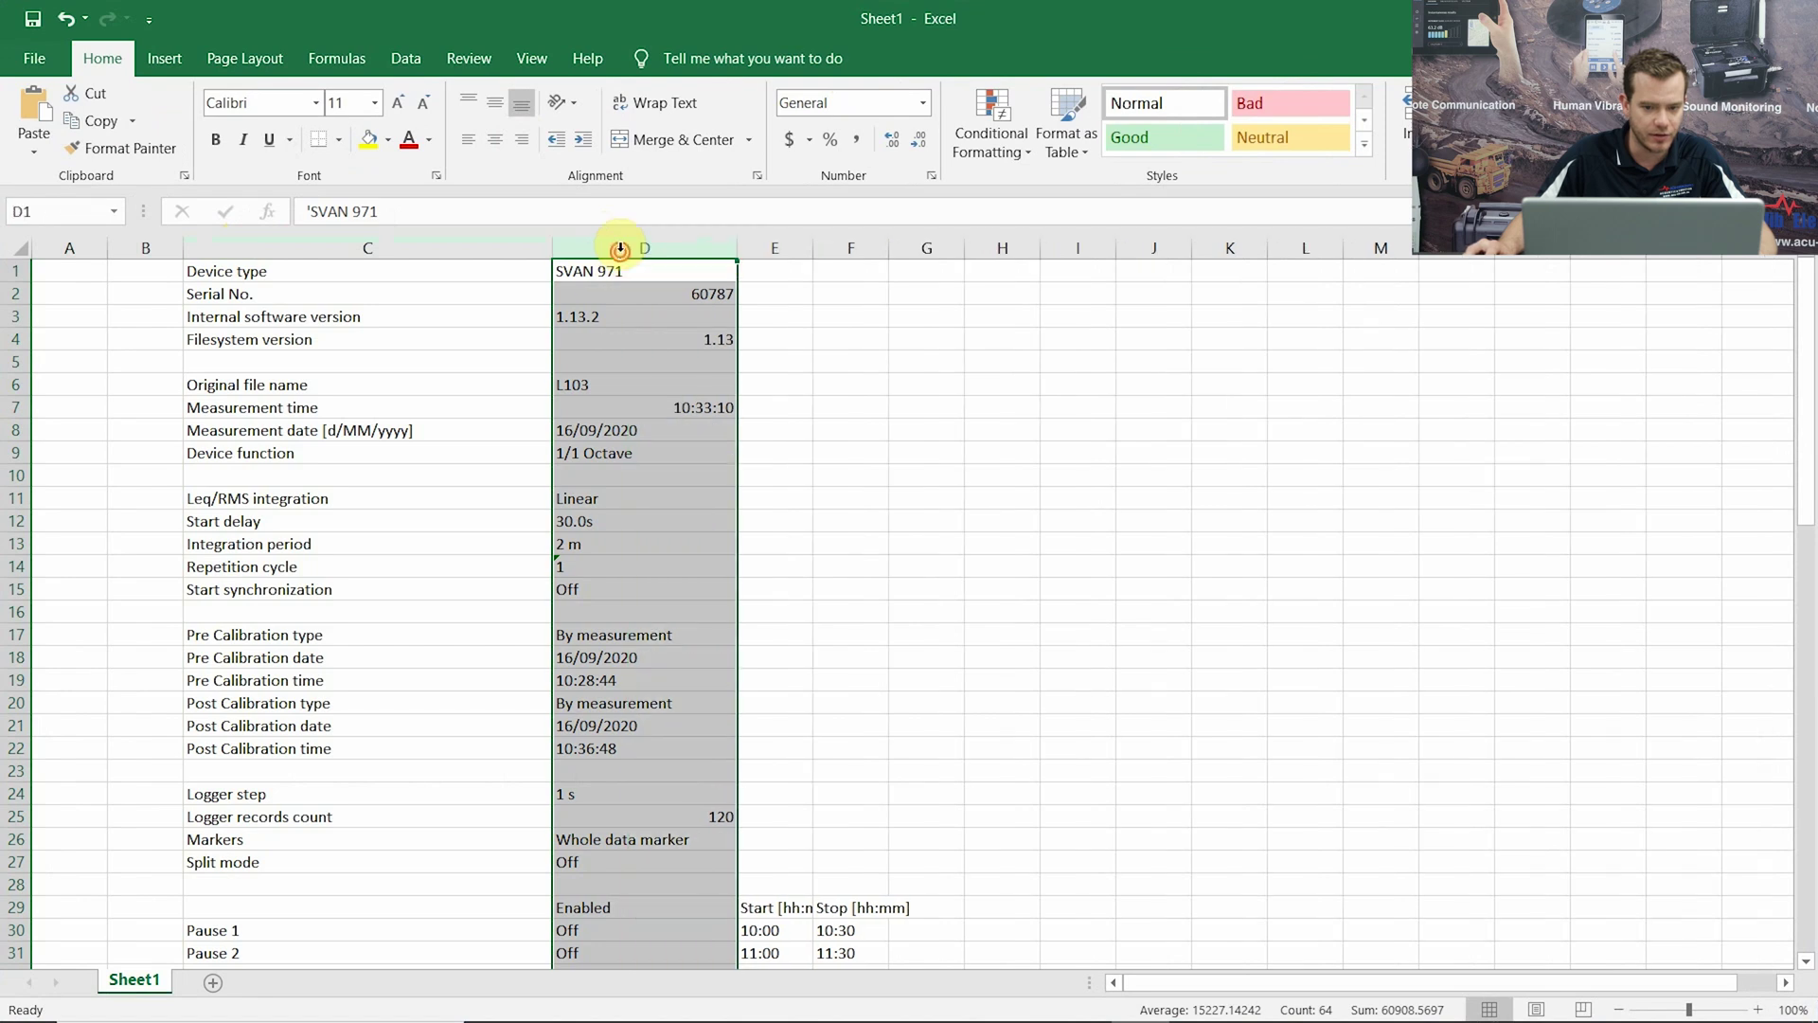
{"action": "left_click", "coordinate": [1066, 563]}
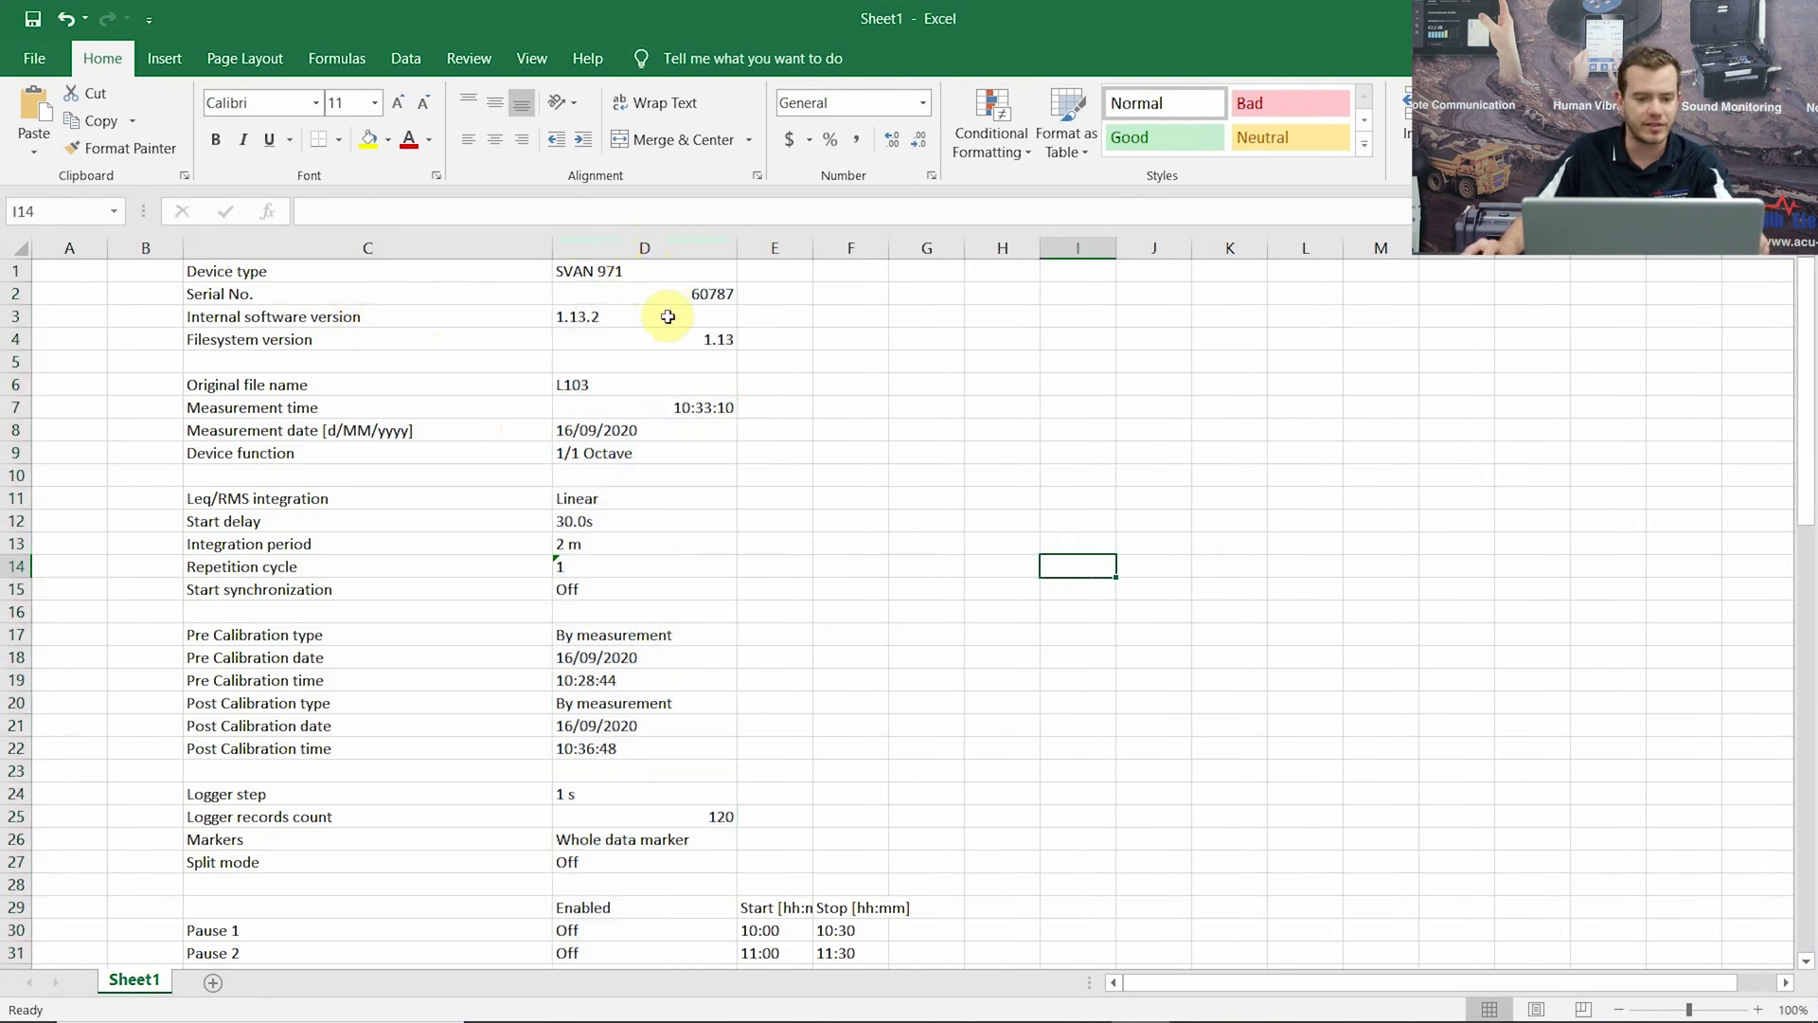
- Examine the pre and post calibration type, date and time entries in rows 17 to 22
{"action": "scroll", "coordinate": [665, 357], "scroll_direction": "down", "scroll_amount": 1}
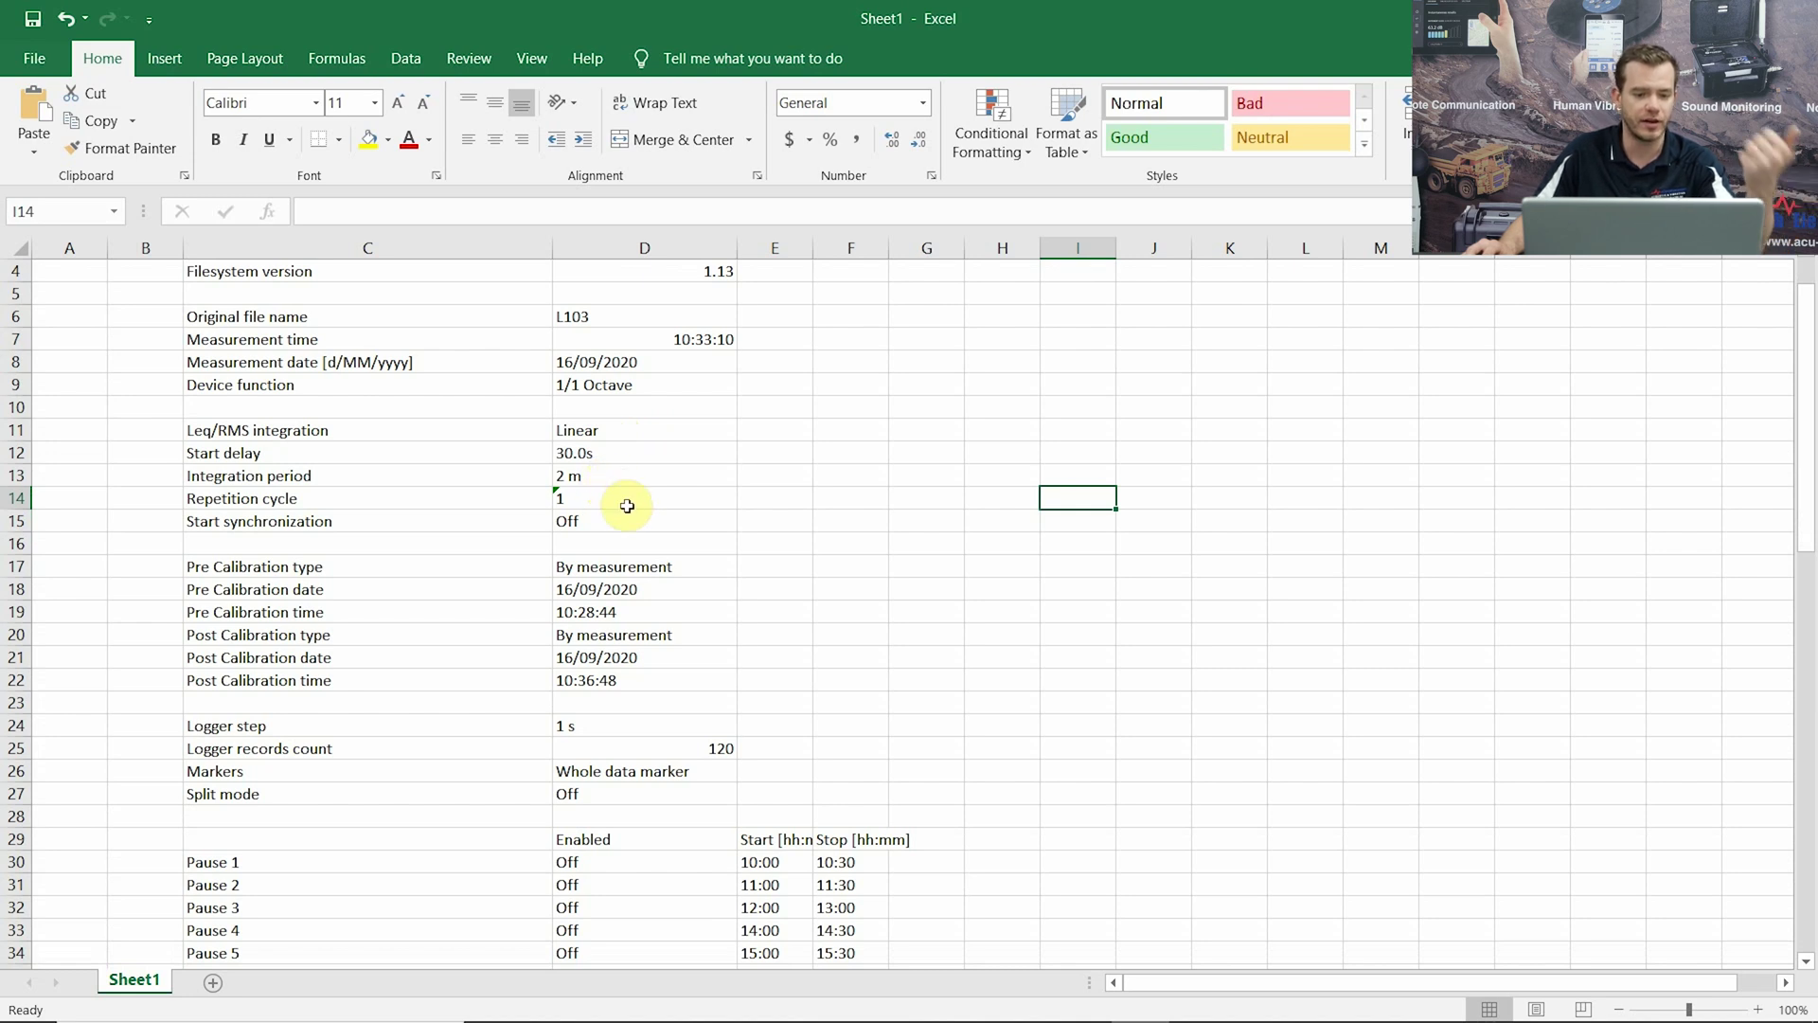
{"action": "scroll", "coordinate": [627, 506], "scroll_direction": "down", "scroll_amount": 1}
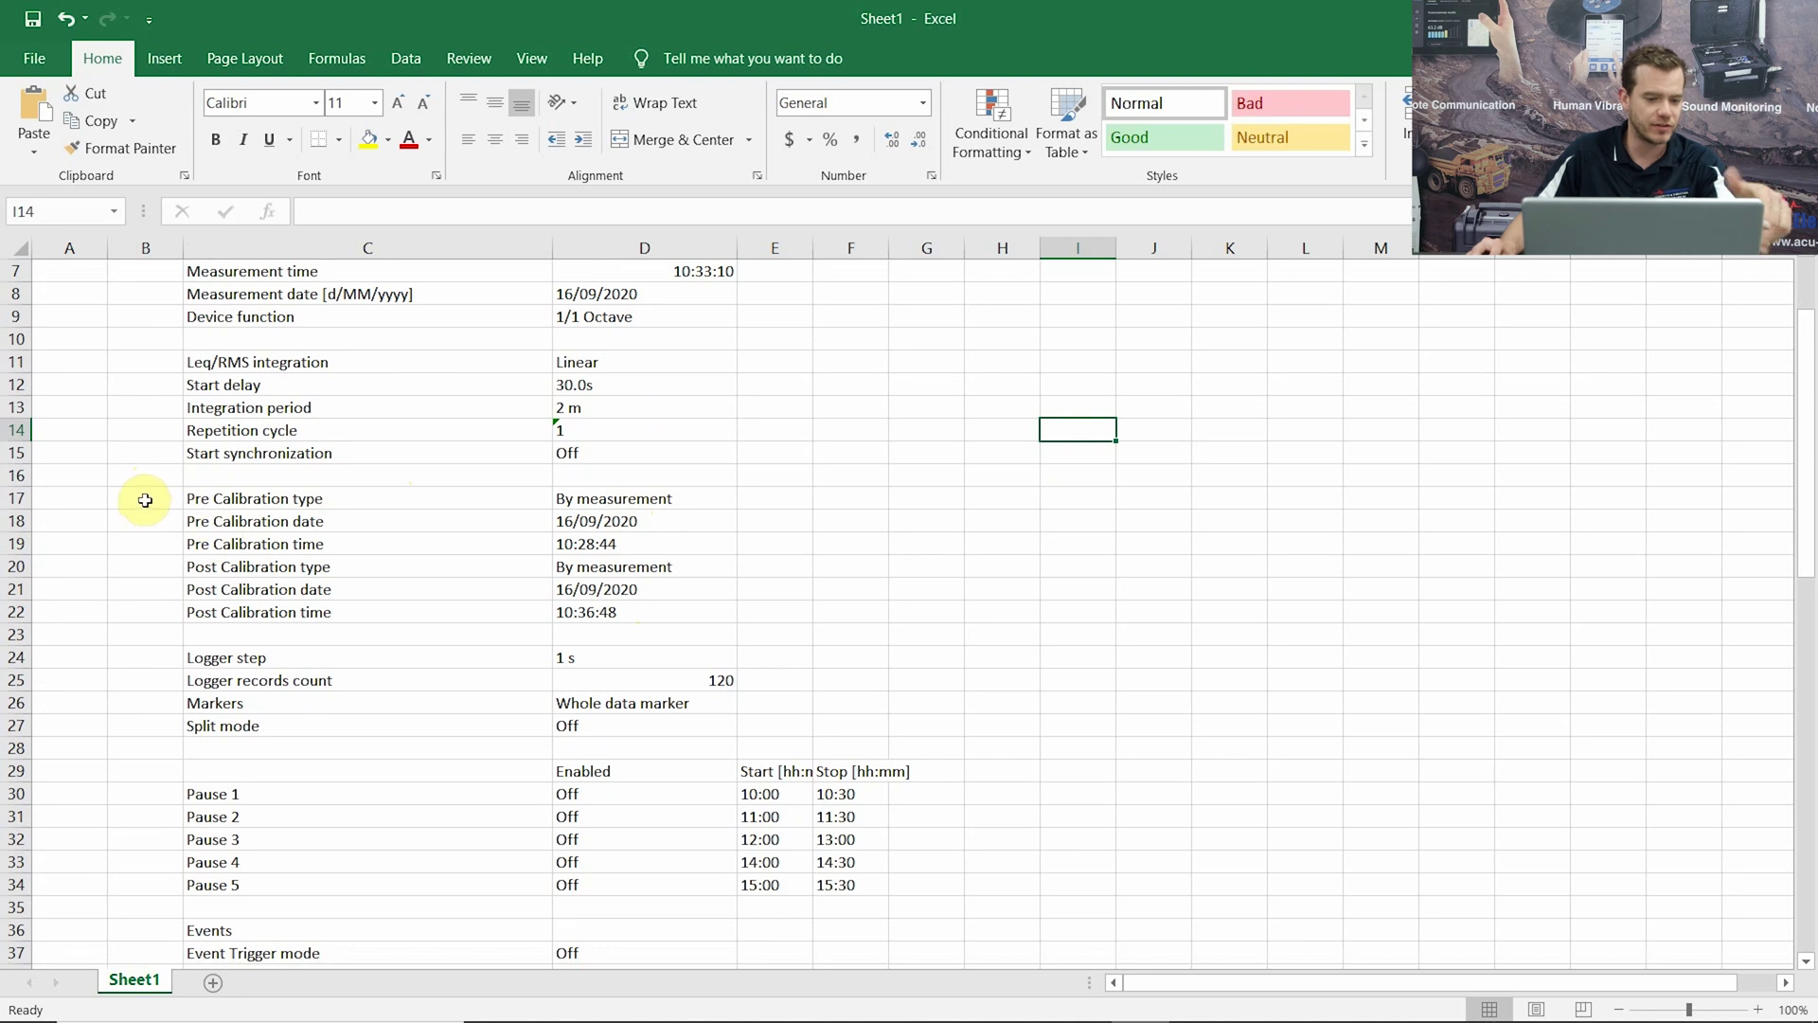
{"action": "left_click_drag", "start_coordinate": [146, 499], "coordinate": [702, 625]}
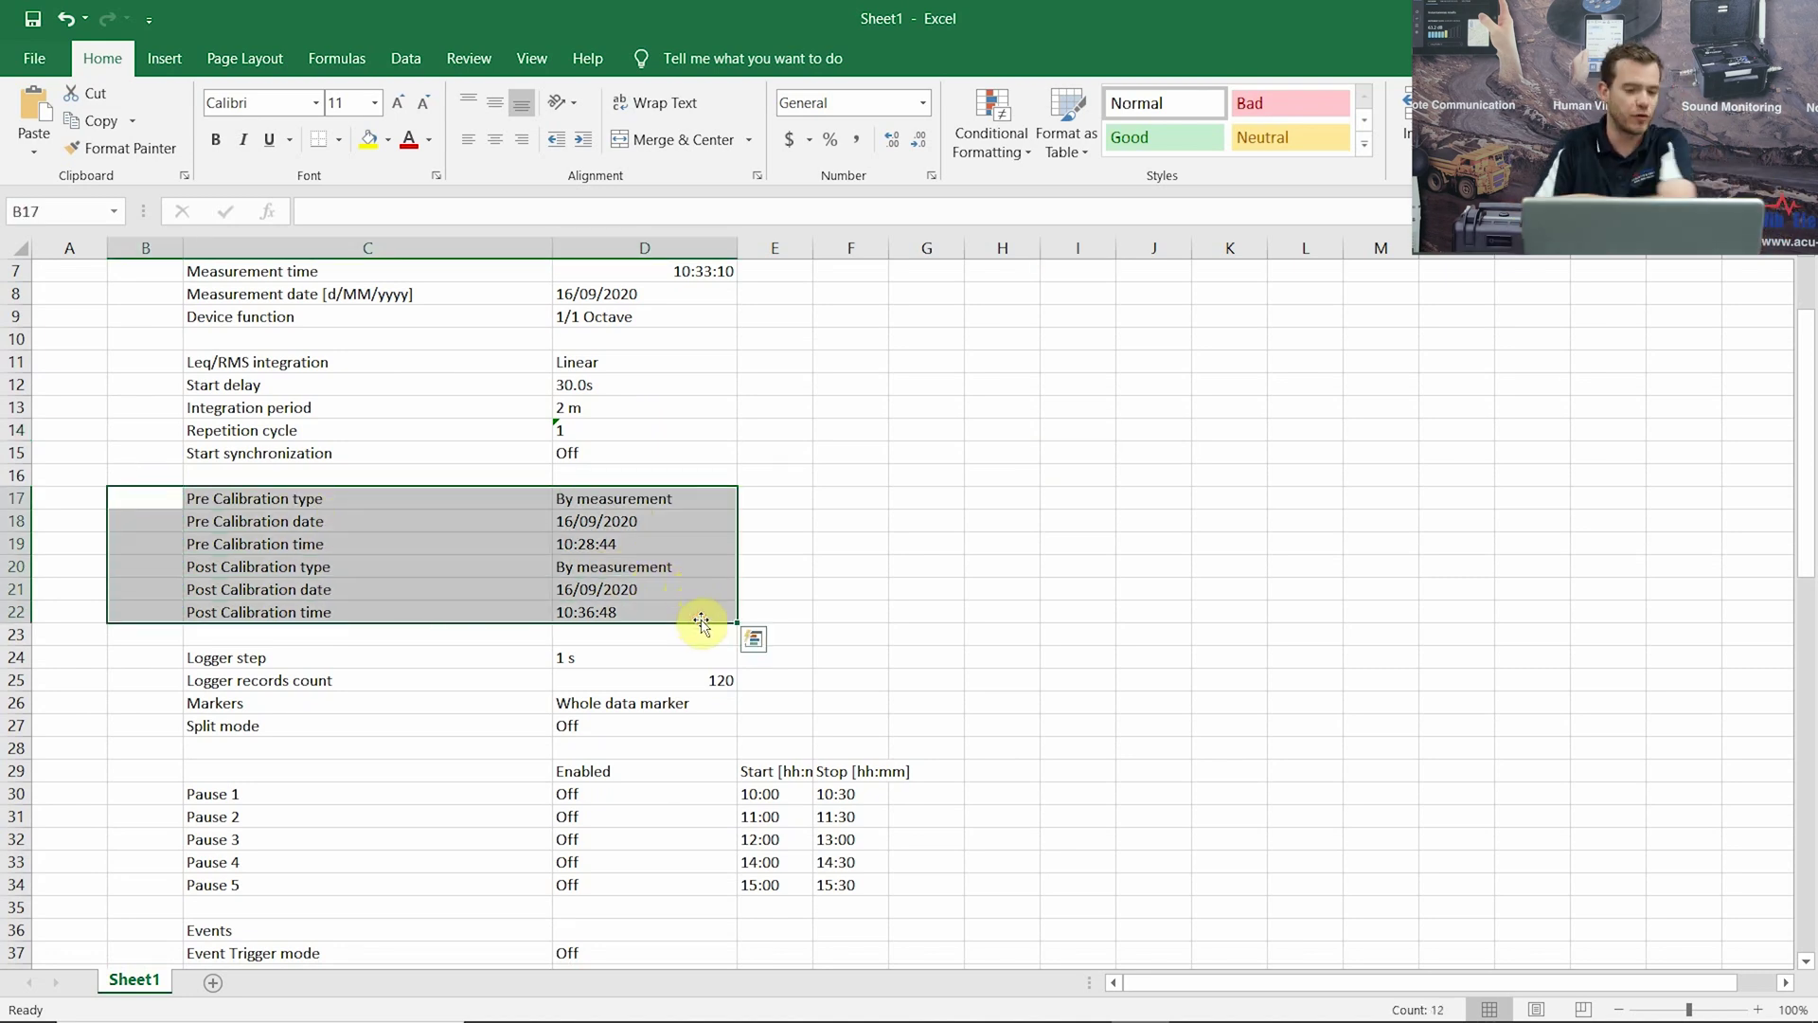
{"action": "left_click", "coordinate": [853, 520]}
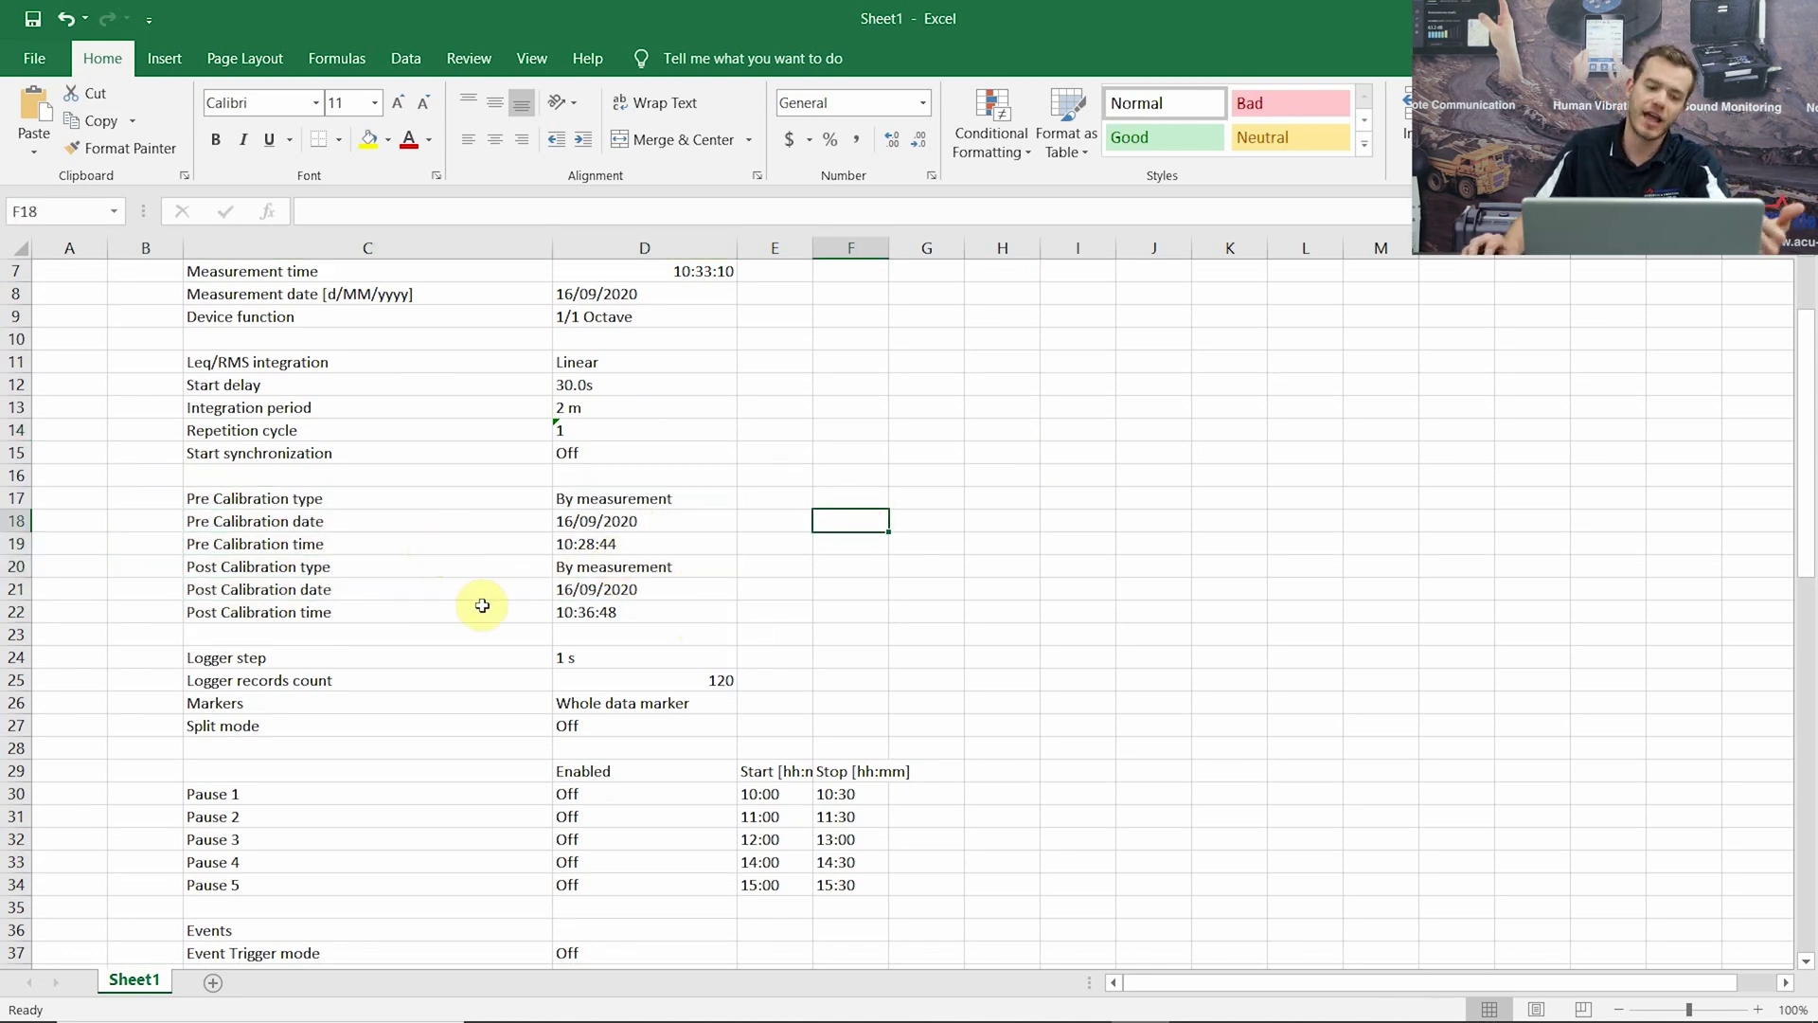
{"action": "left_click", "coordinate": [634, 498]}
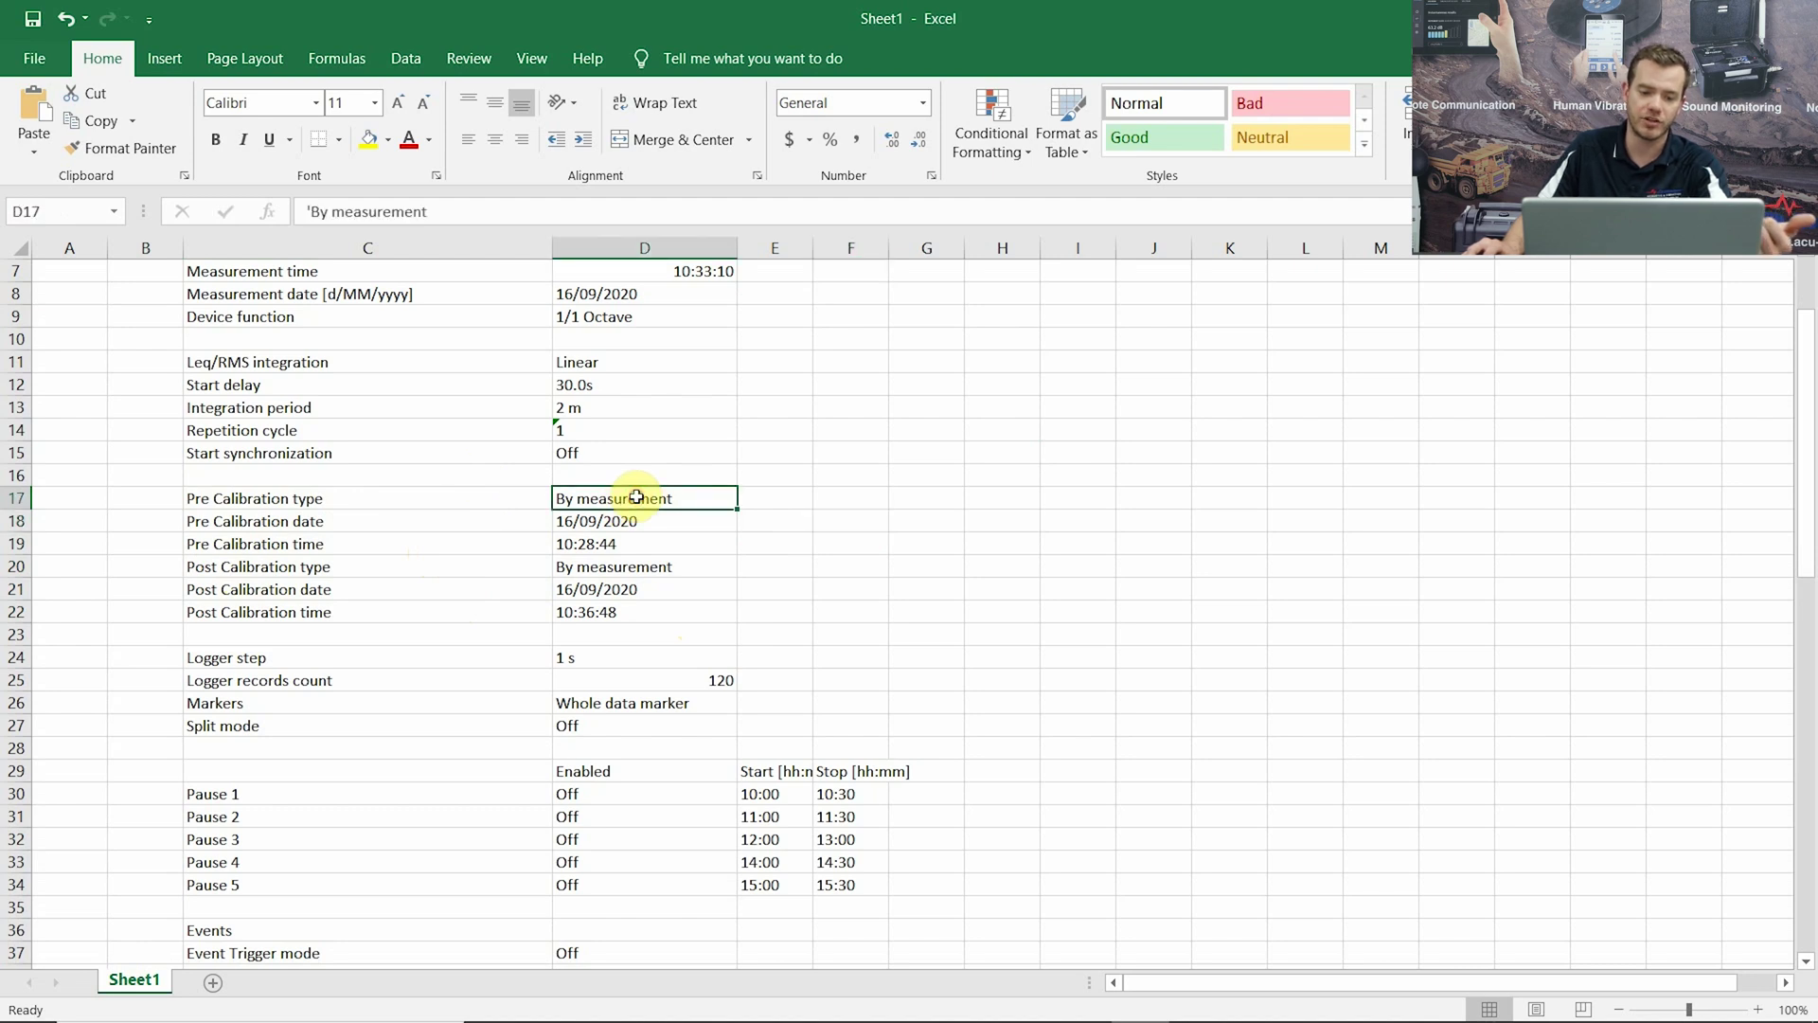
{"action": "left_click", "coordinate": [668, 572]}
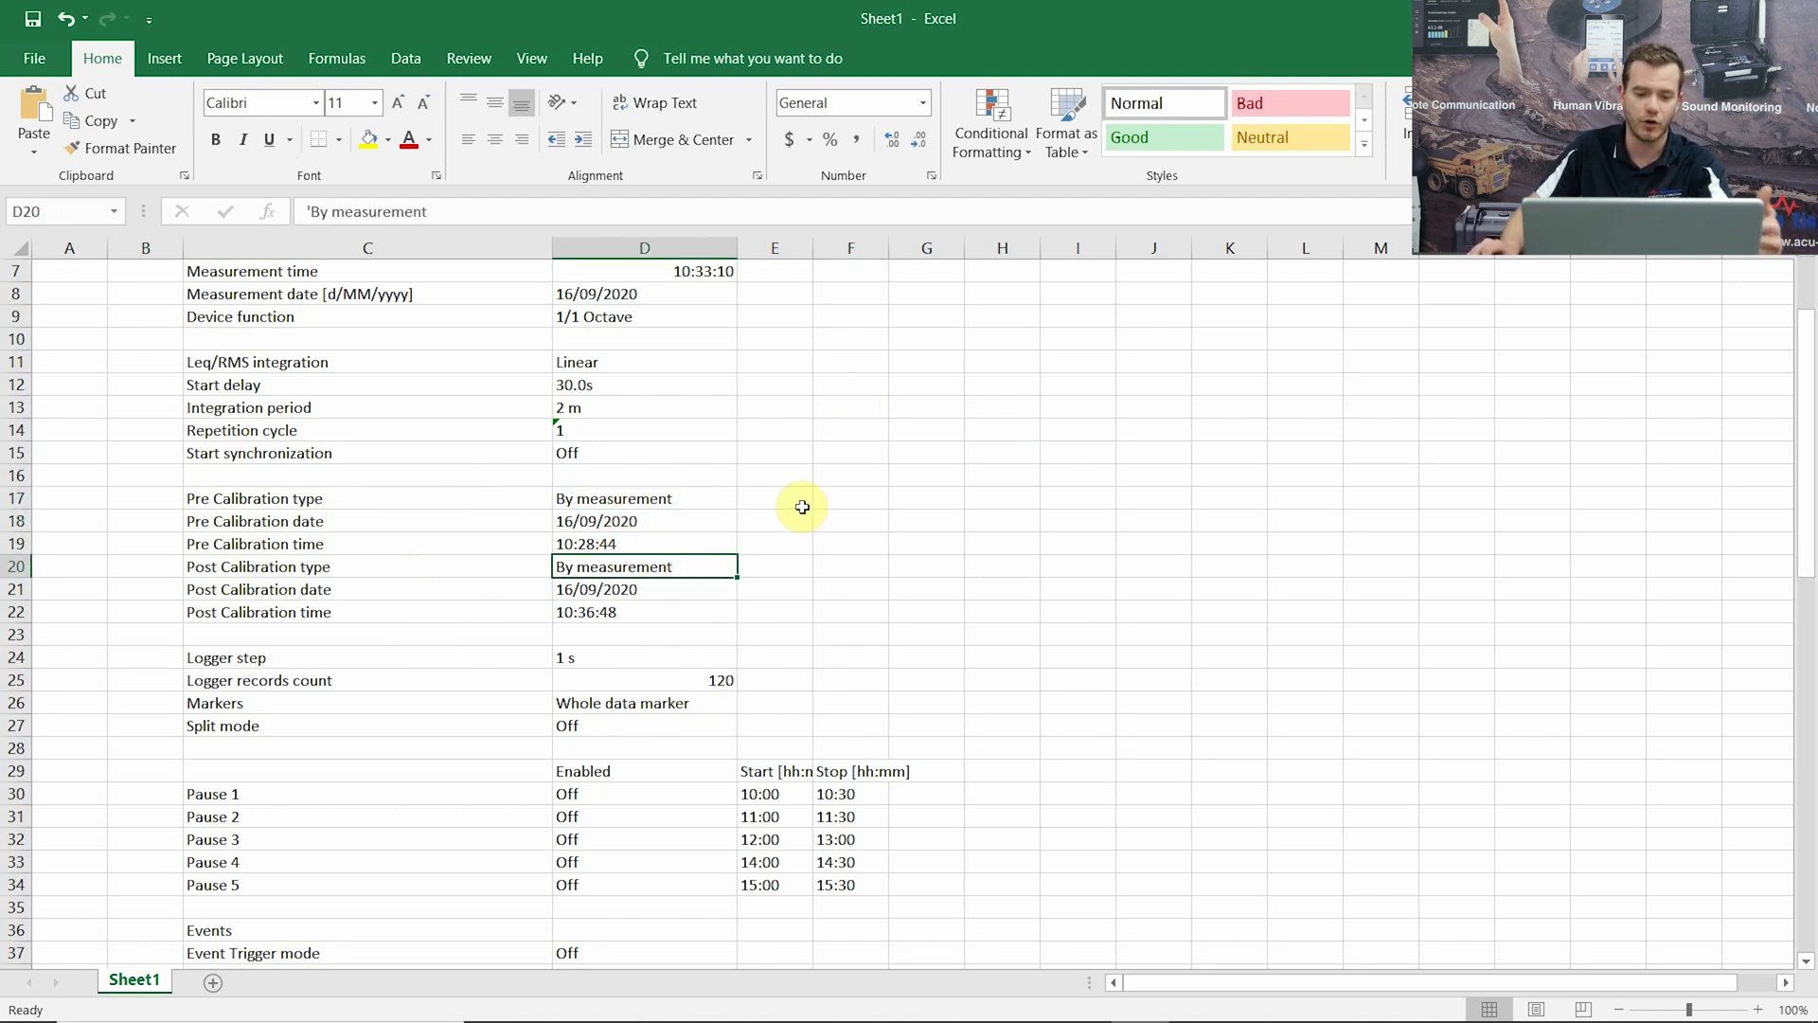
- Clear the pause schedule and the Events heading from cells C29:H36
{"action": "scroll", "coordinate": [800, 508], "scroll_direction": "down", "scroll_amount": 3}
{"action": "scroll", "coordinate": [800, 508], "scroll_direction": "down", "scroll_amount": 2}
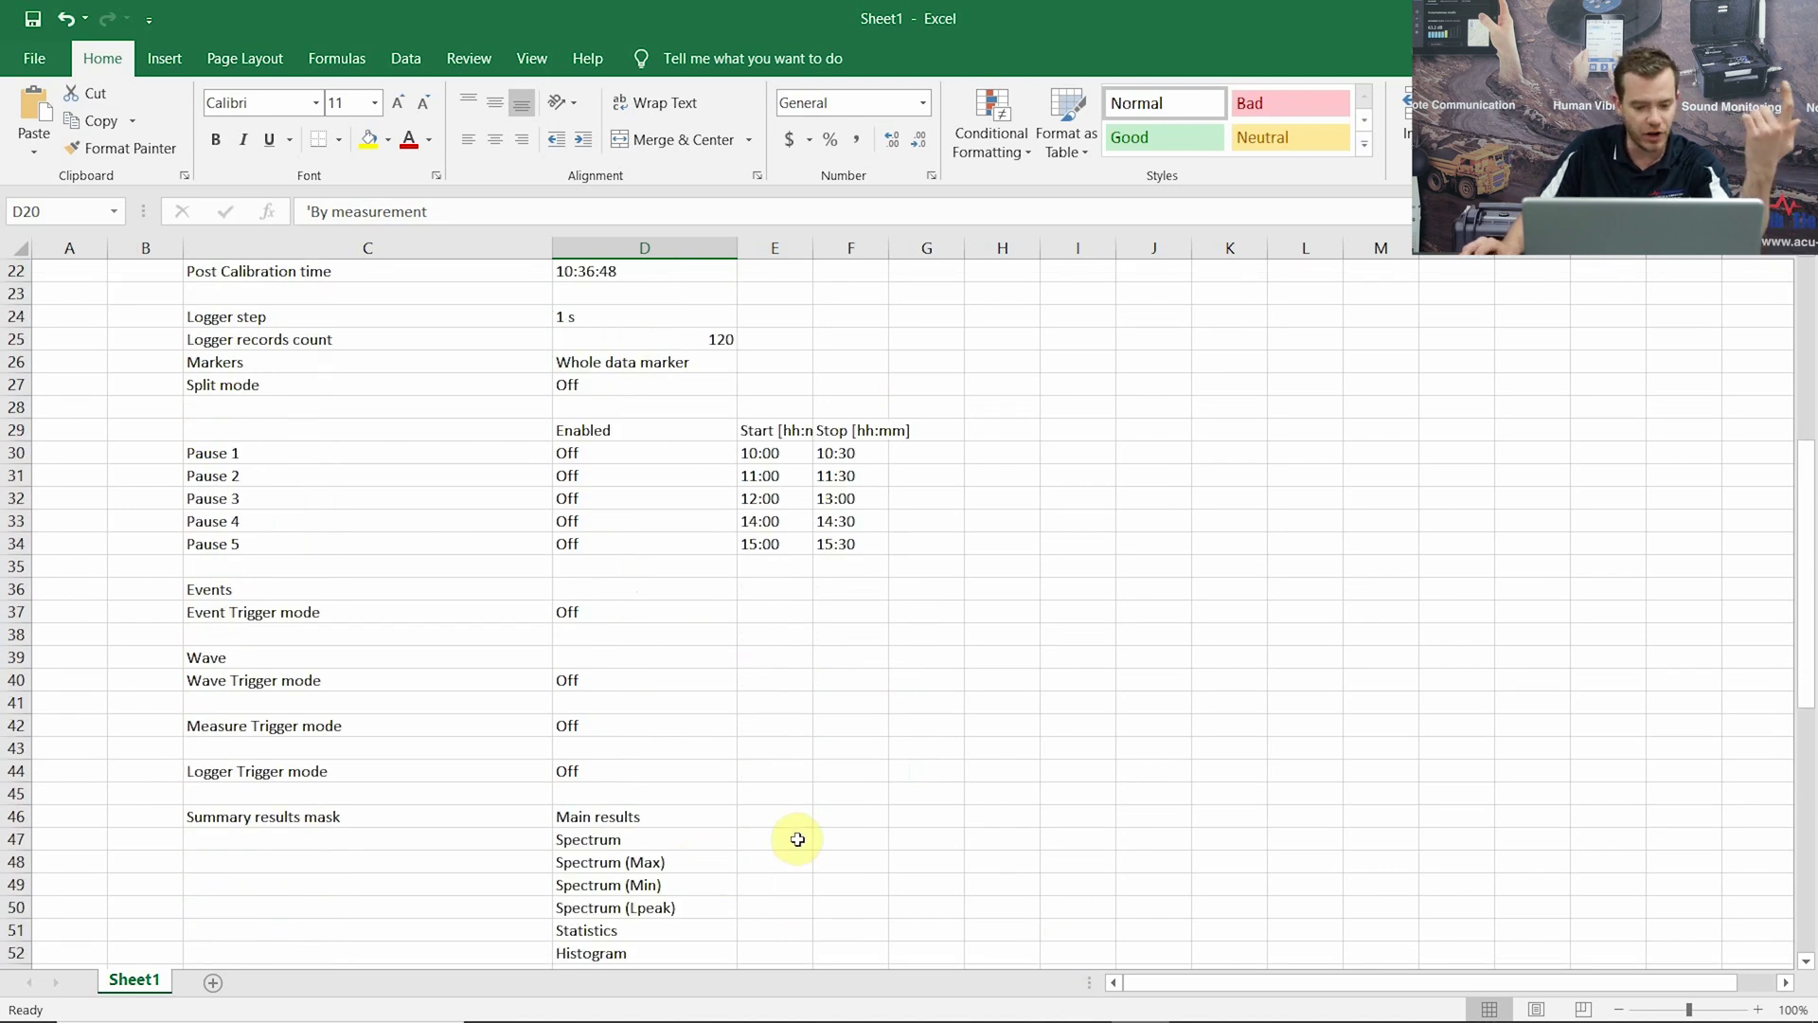
{"action": "scroll", "coordinate": [798, 815], "scroll_direction": "down", "scroll_amount": 1}
{"action": "left_click_drag", "start_coordinate": [1014, 516], "coordinate": [249, 357]}
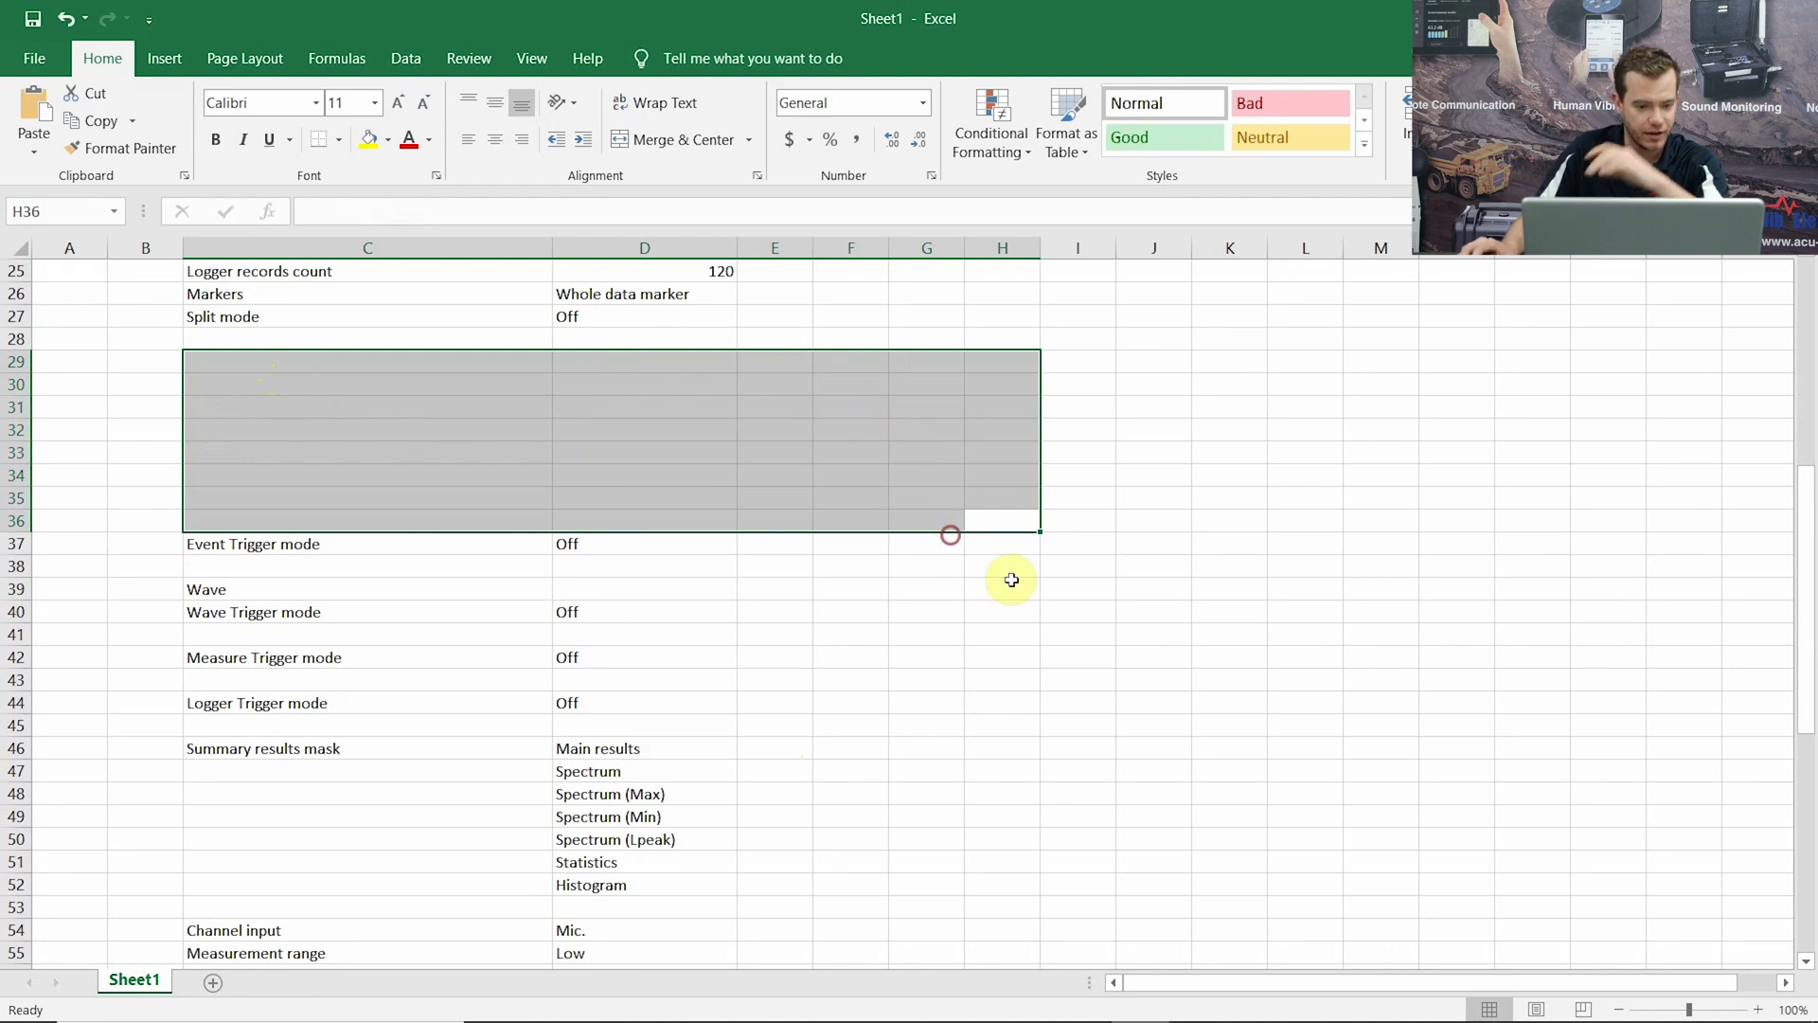
{"action": "key", "text": "Delete"}
{"action": "left_click", "coordinate": [1064, 606]}
- Widen columns E to H so the headers of the 31.5 Hz to 250 Hz octave results fit
{"action": "scroll", "coordinate": [970, 571], "scroll_direction": "down", "scroll_amount": 6}
{"action": "scroll", "coordinate": [971, 570], "scroll_direction": "down", "scroll_amount": 5}
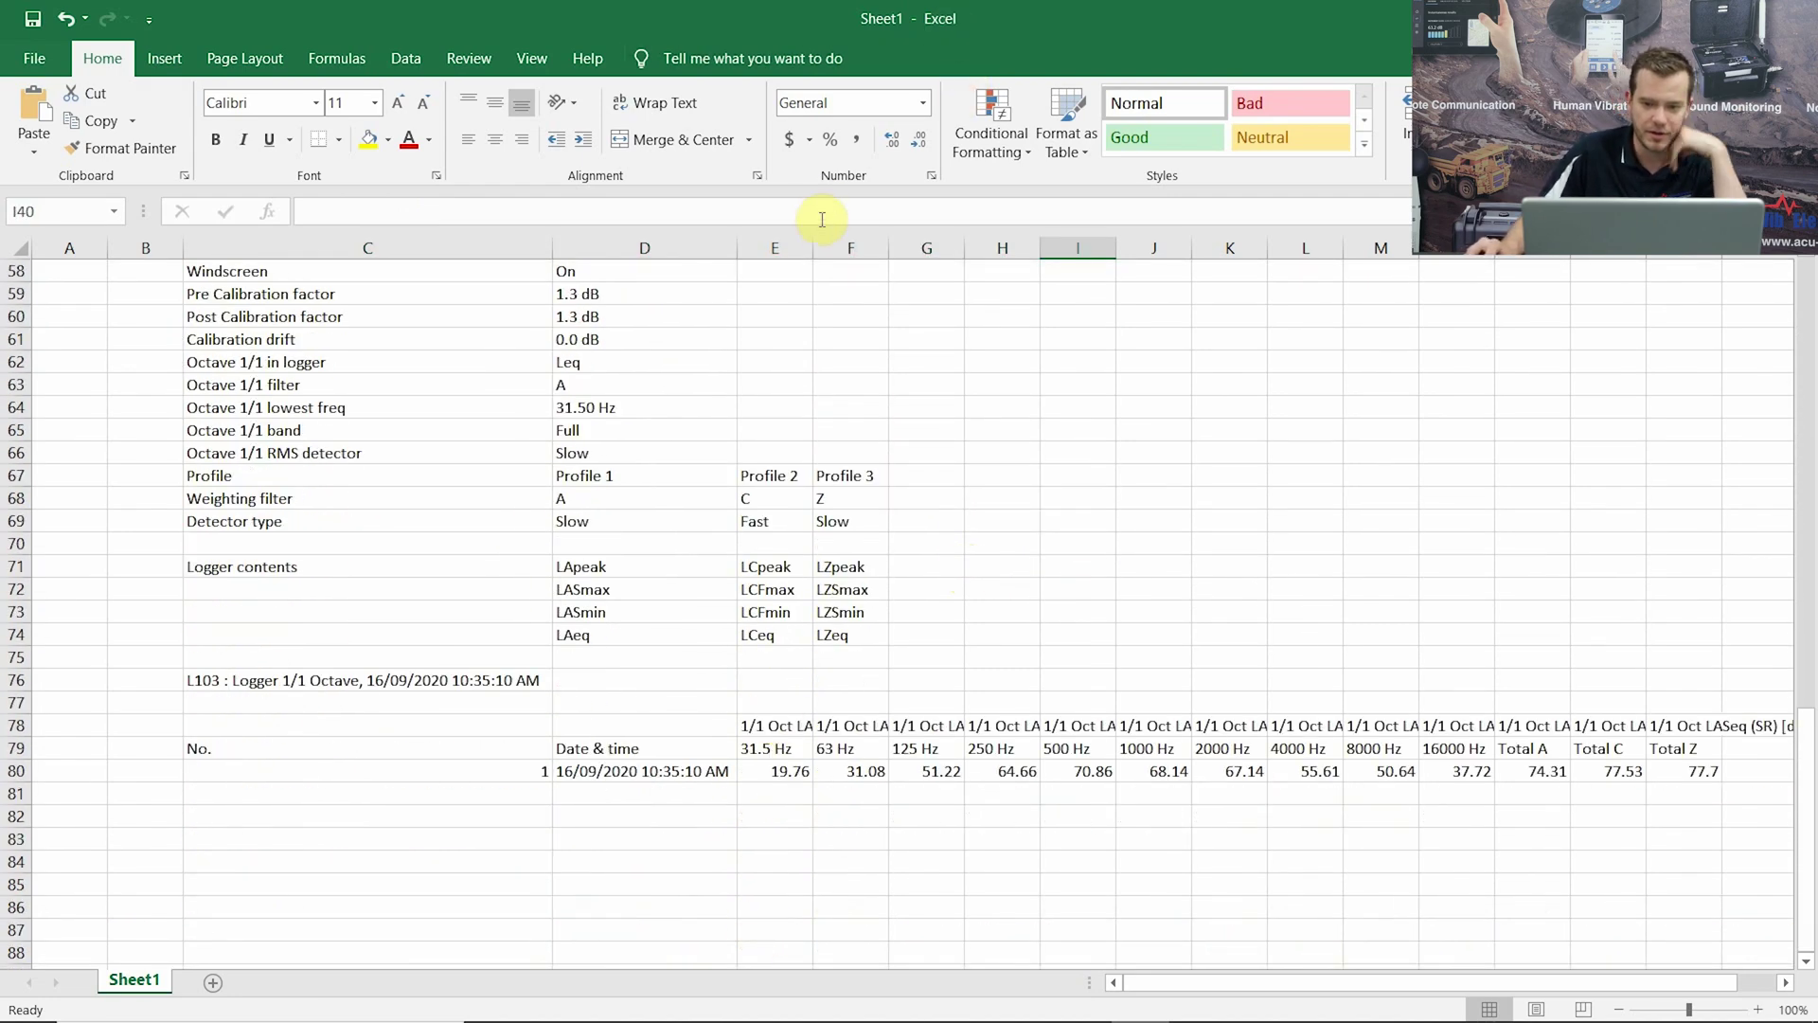
{"action": "left_click_drag", "start_coordinate": [813, 248], "coordinate": [1300, 248]}
{"action": "left_click_drag", "start_coordinate": [1208, 986], "coordinate": [982, 946]}
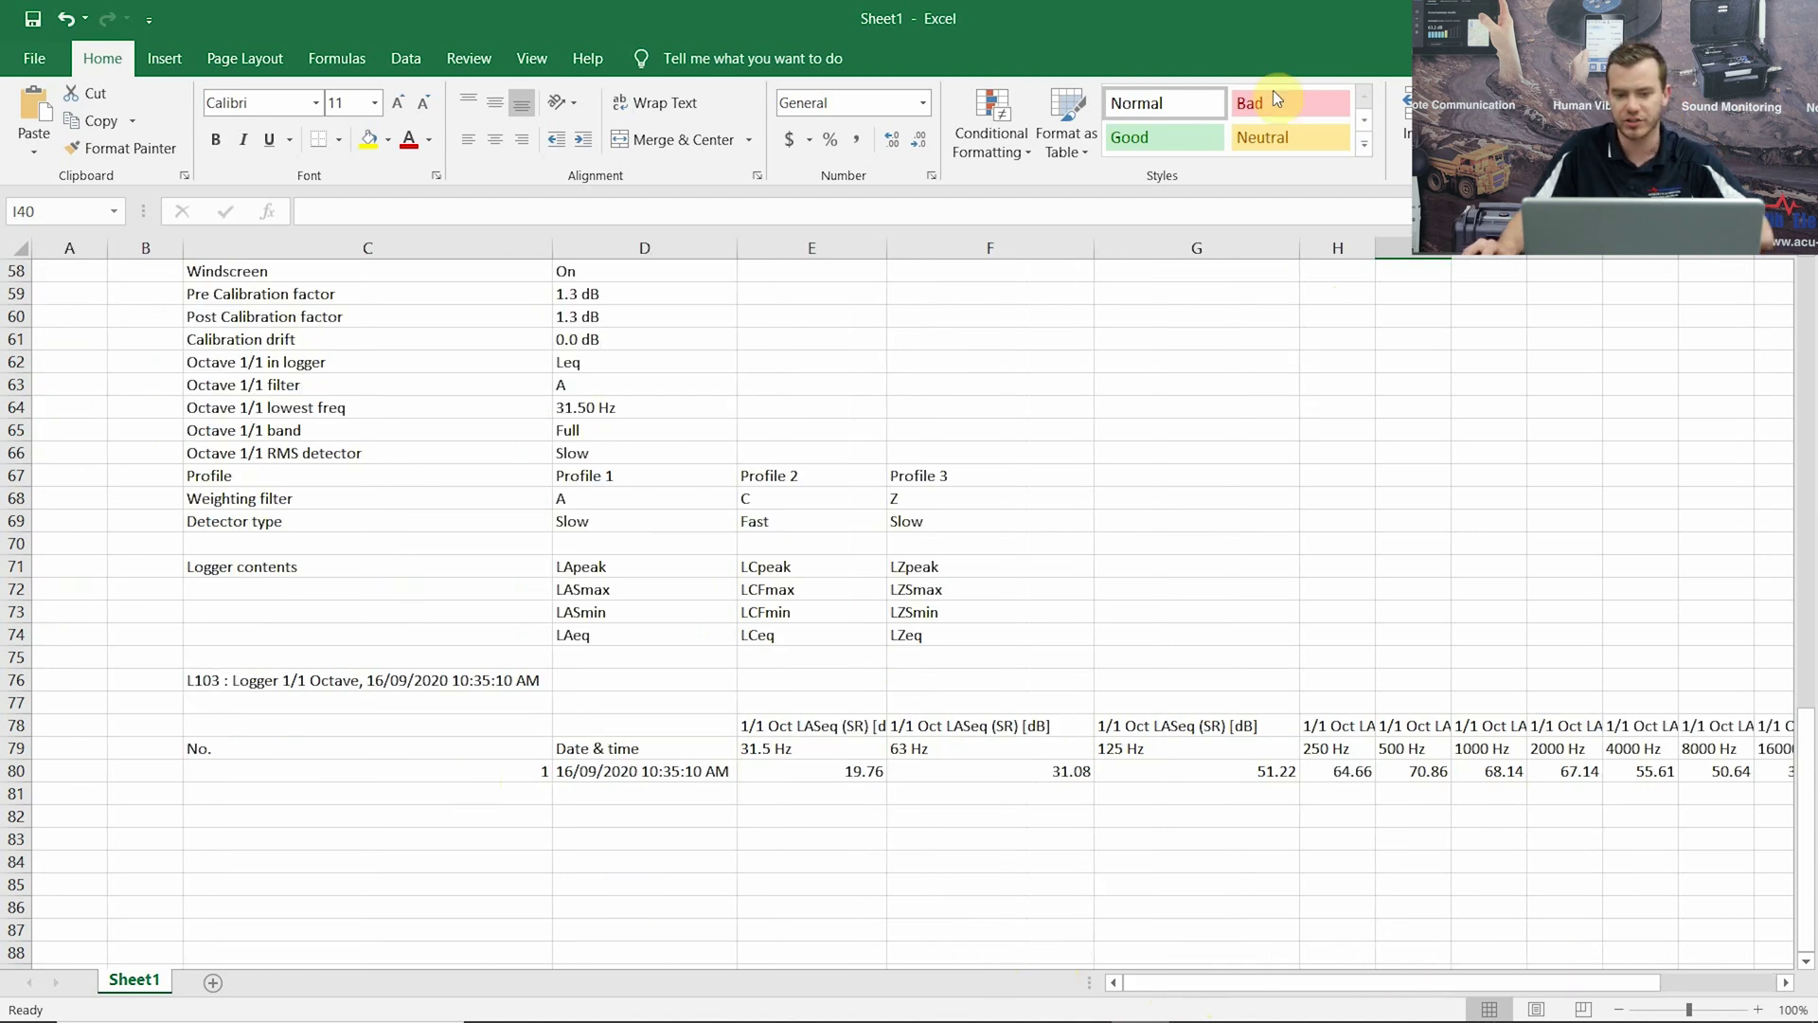
{"action": "left_click_drag", "start_coordinate": [1374, 245], "coordinate": [1455, 248]}
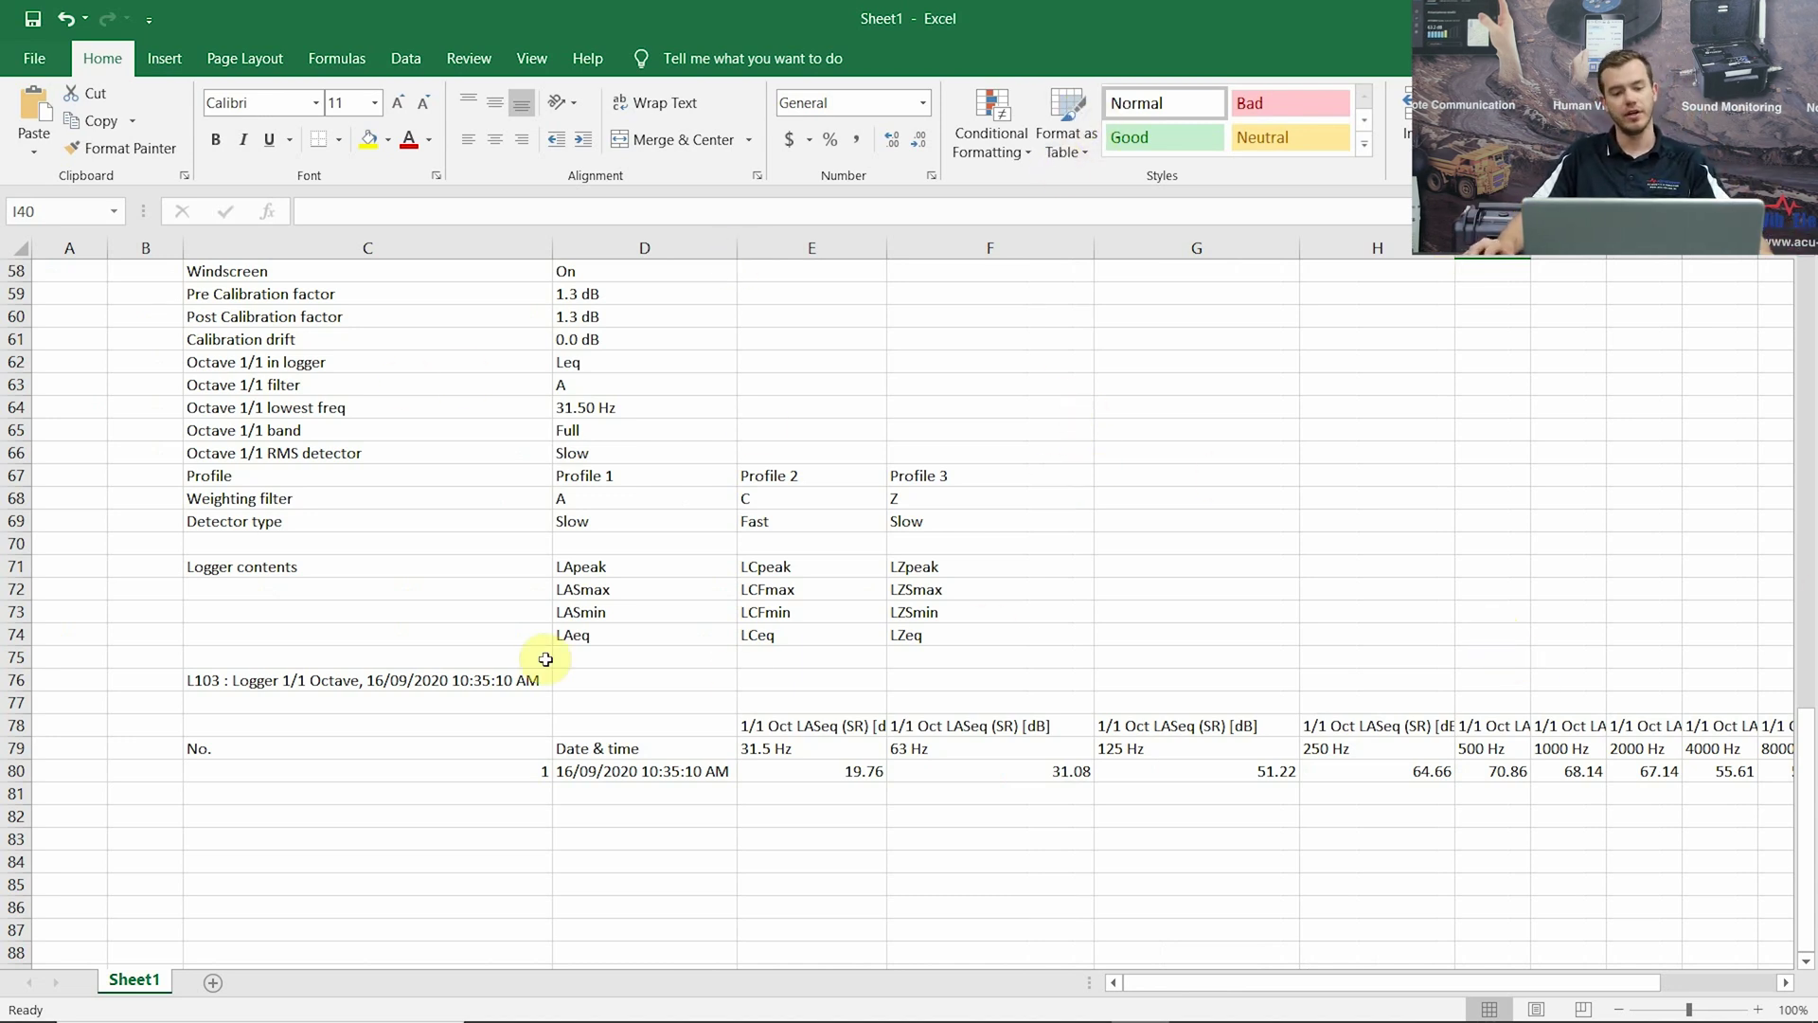
{"action": "scroll", "coordinate": [1040, 669], "scroll_direction": "up", "scroll_amount": 5}
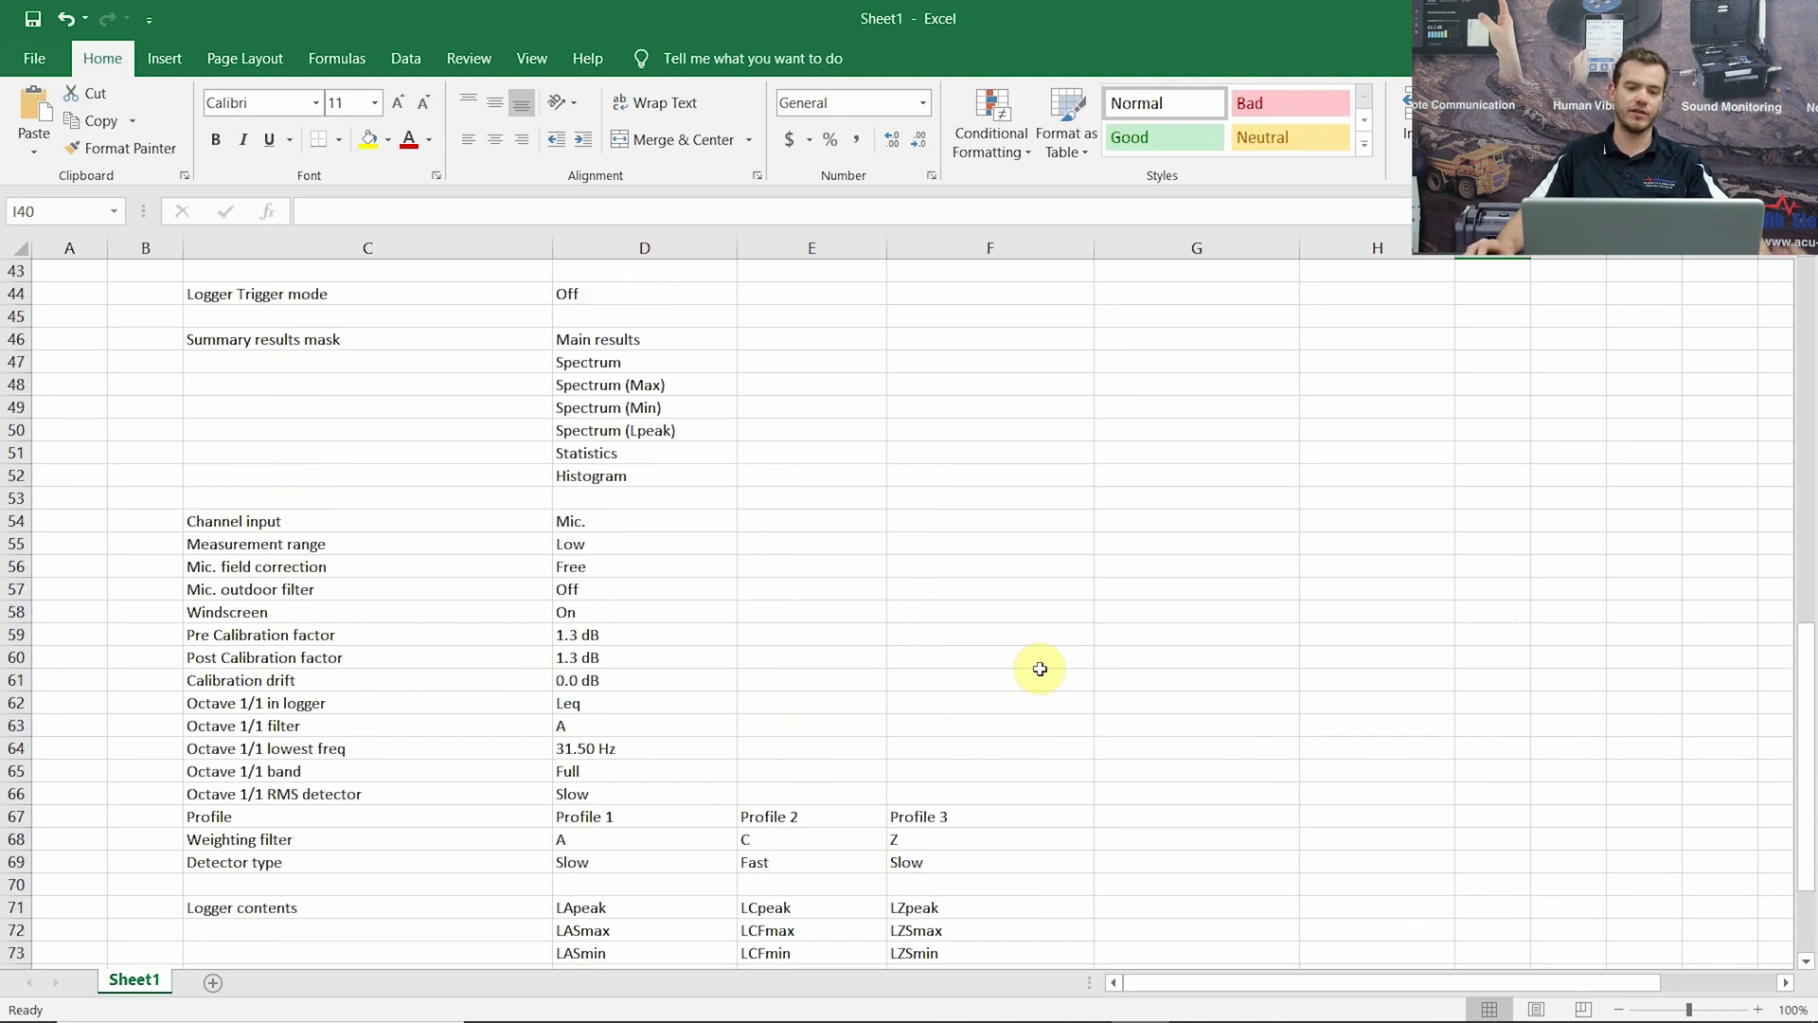